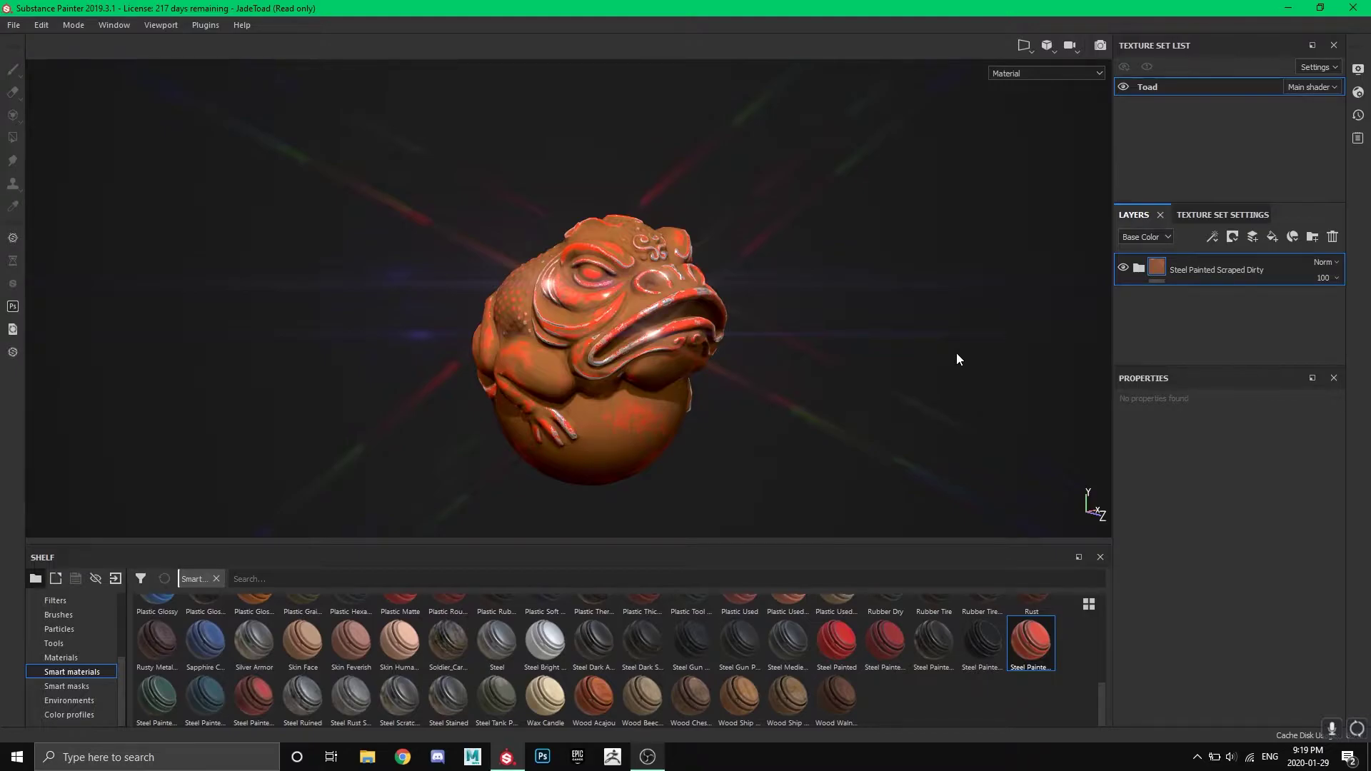
Step: Examine the toad model with its scraped painted steel material from several angles and under different lighting
{"action": "mouse_move", "coordinate": [803, 343]}
{"action": "left_mouse_down", "text": "alt"}
{"action": "mouse_move", "coordinate": [891, 300]}
{"action": "mouse_move", "coordinate": [698, 364]}
{"action": "mouse_move", "coordinate": [793, 358]}
{"action": "mouse_move", "coordinate": [805, 312]}
{"action": "left_mouse_up", "text": "alt"}
{"action": "middle_click_drag", "start_coordinate": [805, 312], "coordinate": [776, 321], "text": "alt"}
{"action": "right_click_drag", "start_coordinate": [777, 321], "coordinate": [619, 262], "text": "alt"}
{"action": "left_click_drag", "start_coordinate": [619, 261], "coordinate": [817, 297], "text": "alt"}
{"action": "right_click_drag", "start_coordinate": [817, 297], "coordinate": [802, 298], "text": "alt"}
{"action": "mouse_move", "coordinate": [801, 293]}
{"action": "left_mouse_down", "text": "alt"}
{"action": "mouse_move", "coordinate": [760, 320]}
{"action": "mouse_move", "coordinate": [804, 343]}
{"action": "left_mouse_up", "text": "alt"}
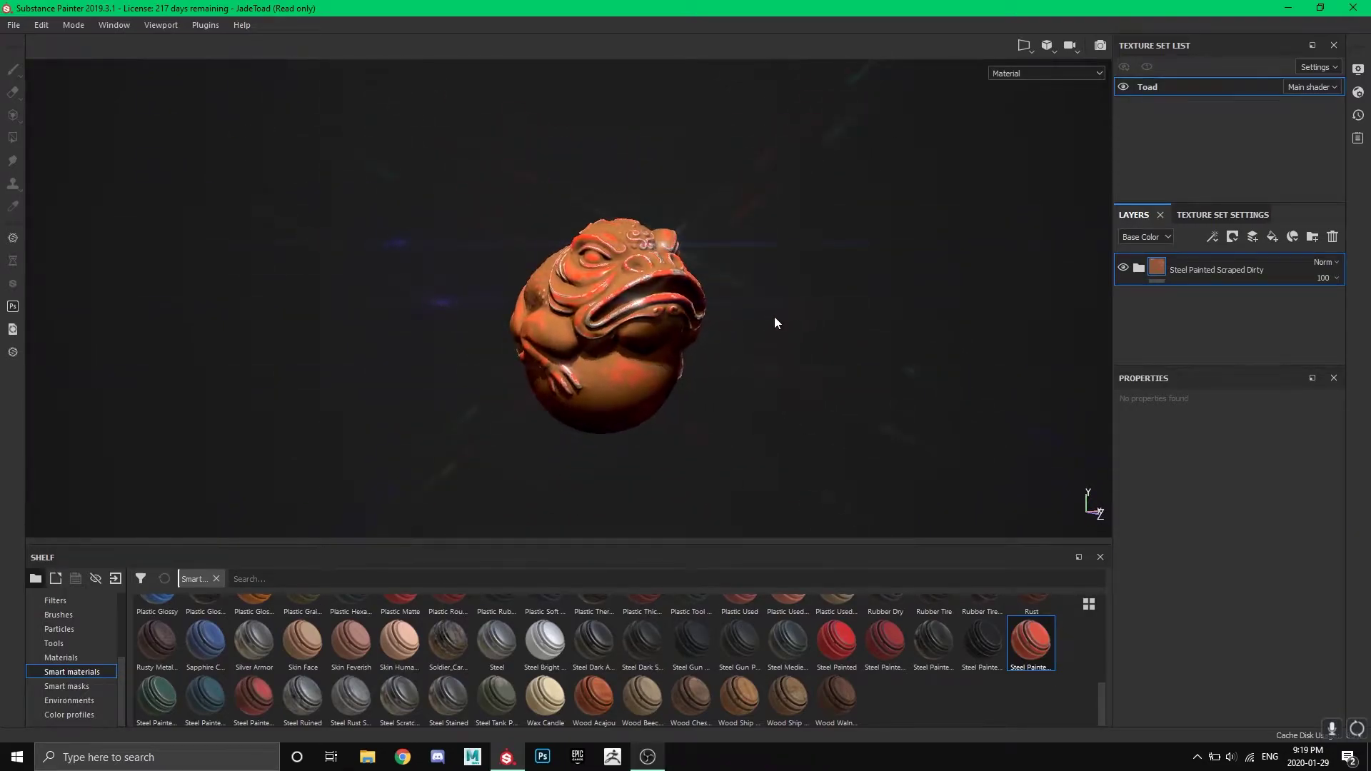
{"action": "left_click", "coordinate": [822, 325]}
{"action": "mouse_move", "coordinate": [793, 278]}
{"action": "left_mouse_down", "text": "alt"}
{"action": "mouse_move", "coordinate": [674, 295]}
{"action": "mouse_move", "coordinate": [826, 306]}
{"action": "mouse_move", "coordinate": [1104, 379]}
{"action": "mouse_move", "coordinate": [1024, 320]}
{"action": "mouse_move", "coordinate": [774, 340]}
{"action": "mouse_move", "coordinate": [876, 306]}
{"action": "mouse_move", "coordinate": [789, 310]}
{"action": "left_mouse_up", "text": "alt"}
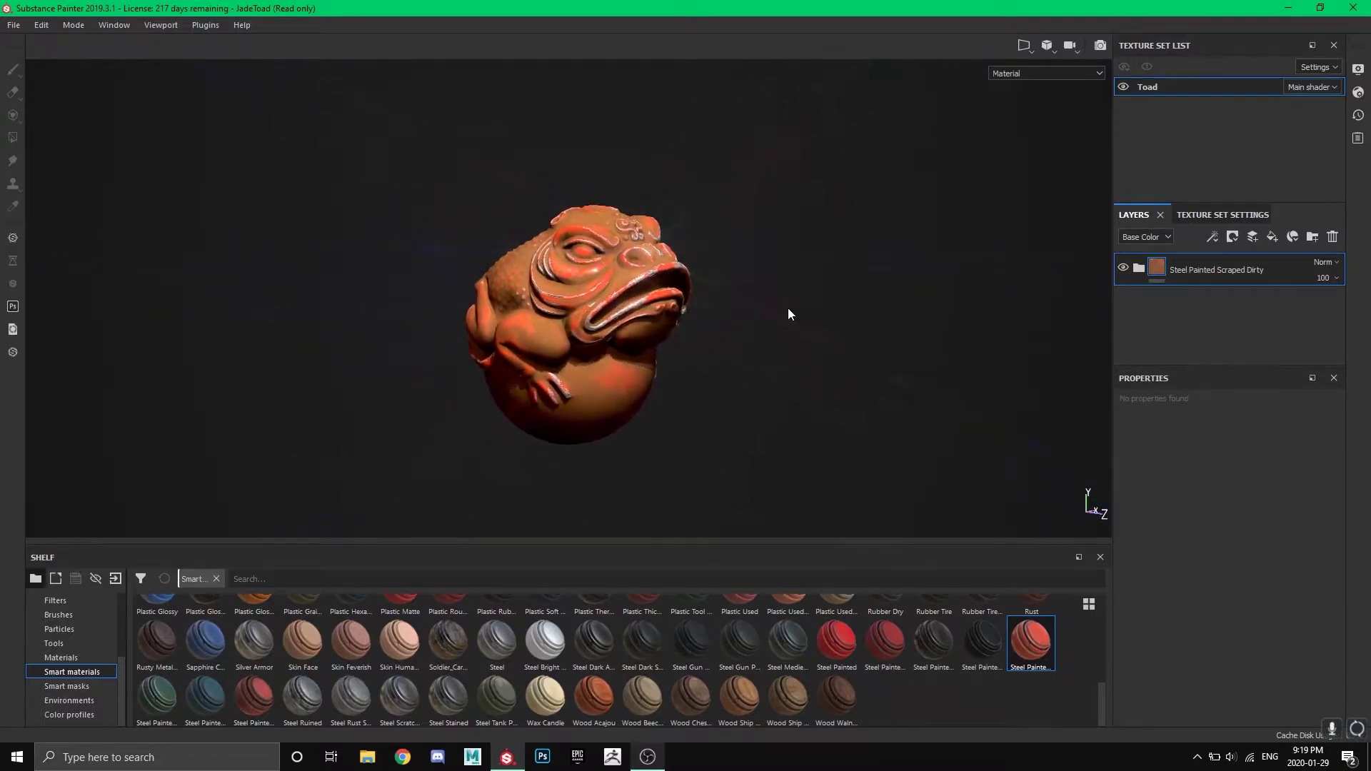
{"action": "left_click_drag", "start_coordinate": [370, 267], "coordinate": [643, 253], "text": "alt"}
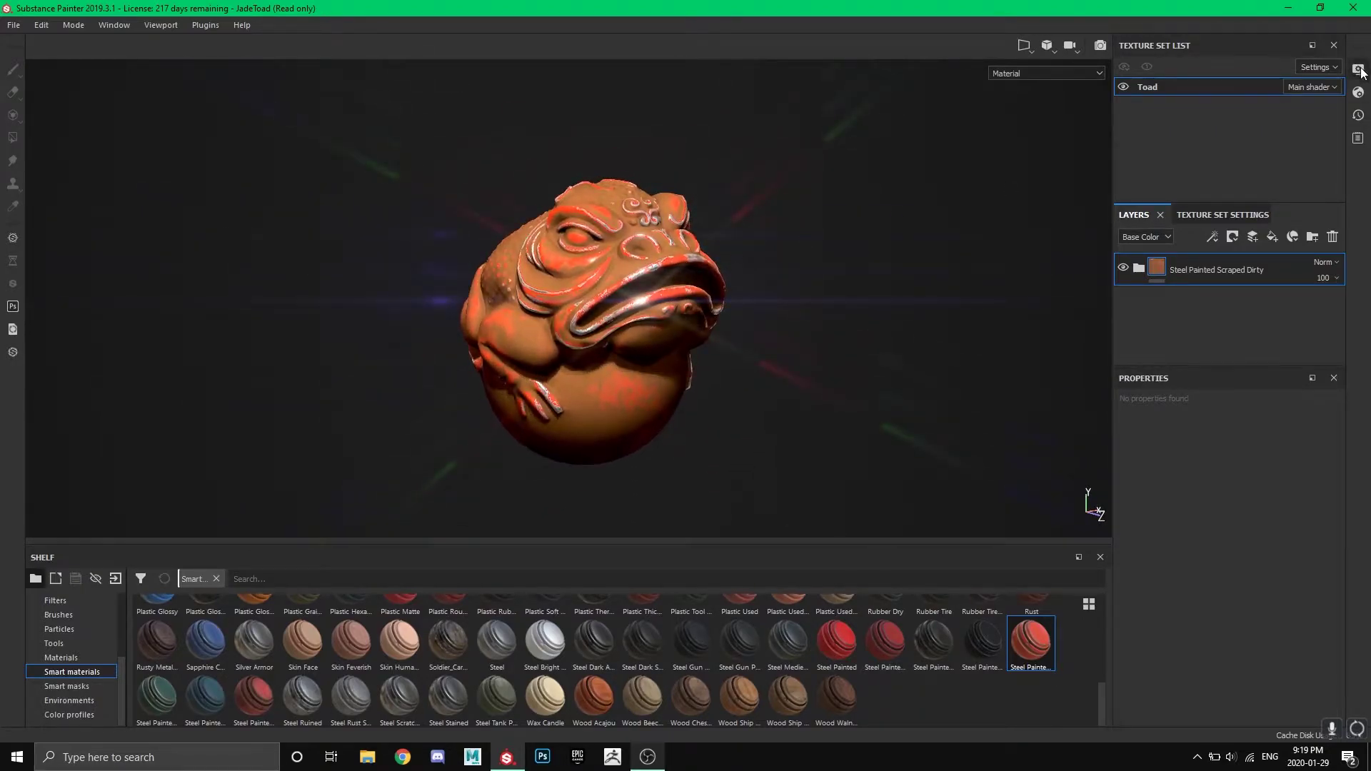
Step: Deactivate the camera post effects in the display settings, toggling them to compare the toad's look
{"action": "left_click", "coordinate": [1359, 92]}
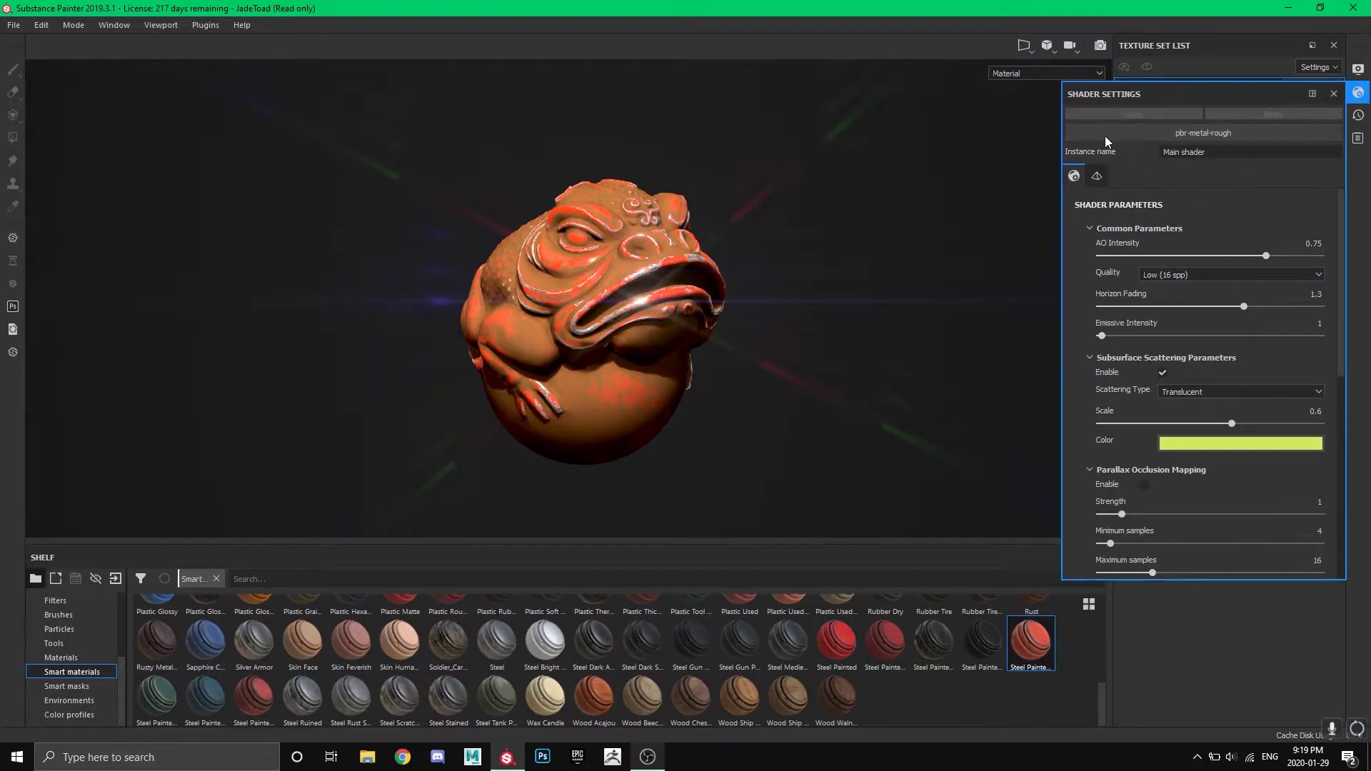
{"action": "left_click", "coordinate": [1360, 71]}
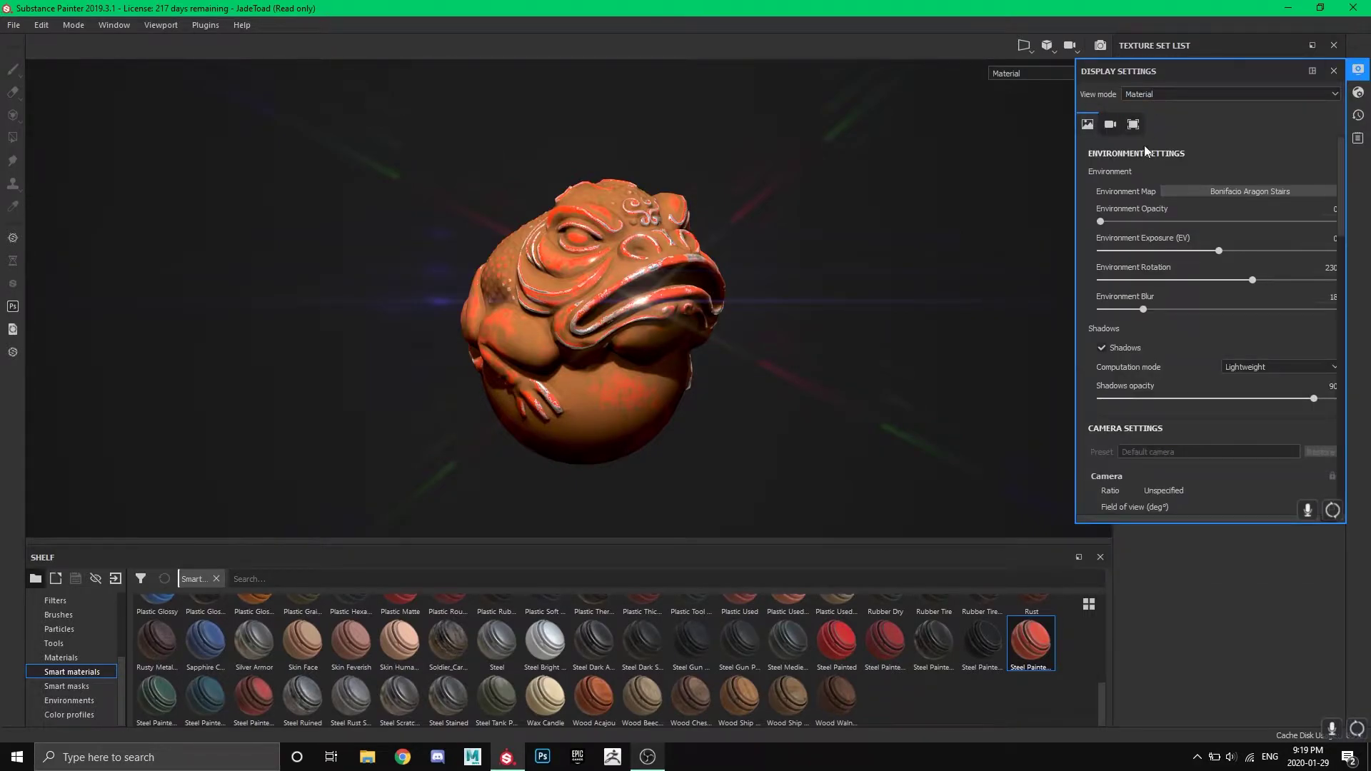
{"action": "scroll", "coordinate": [1134, 221], "scroll_direction": "down", "scroll_amount": 6}
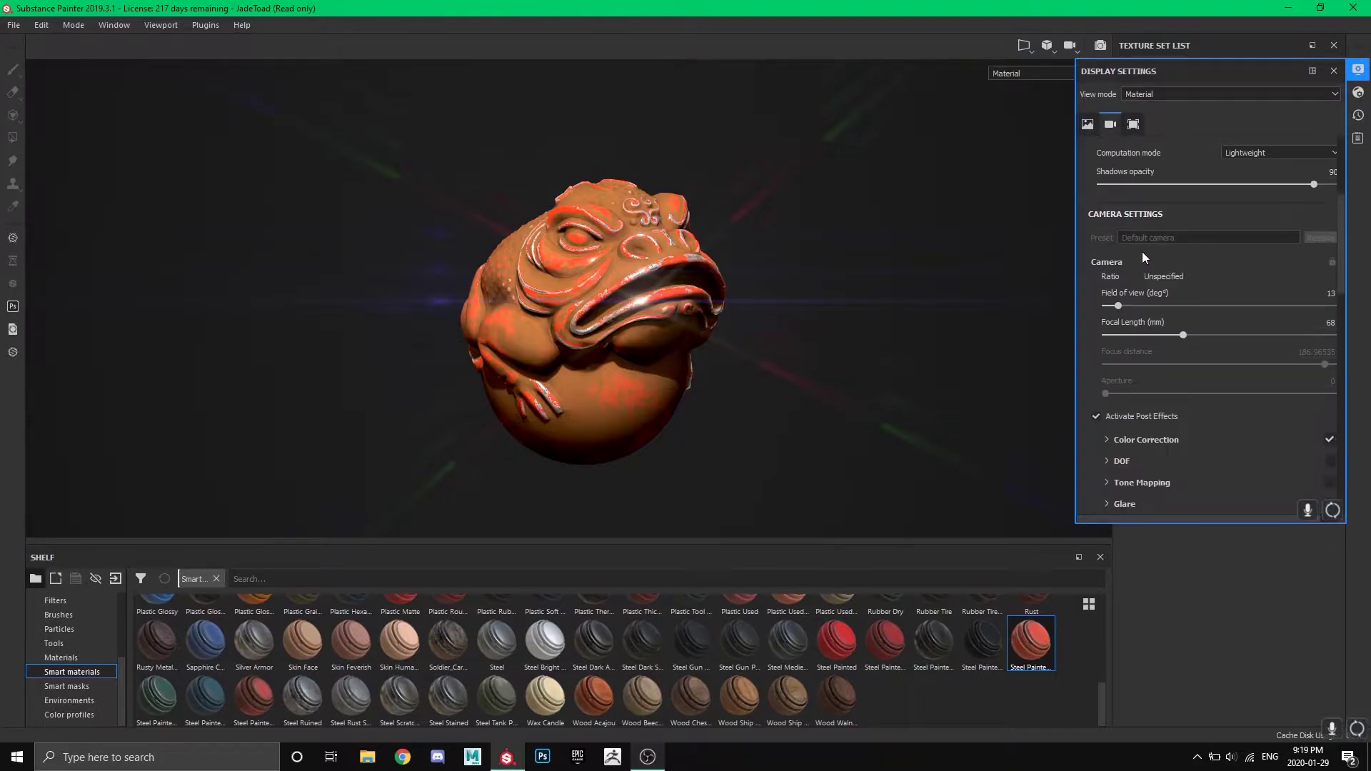
{"action": "scroll", "coordinate": [1140, 275], "scroll_direction": "down", "scroll_amount": 2}
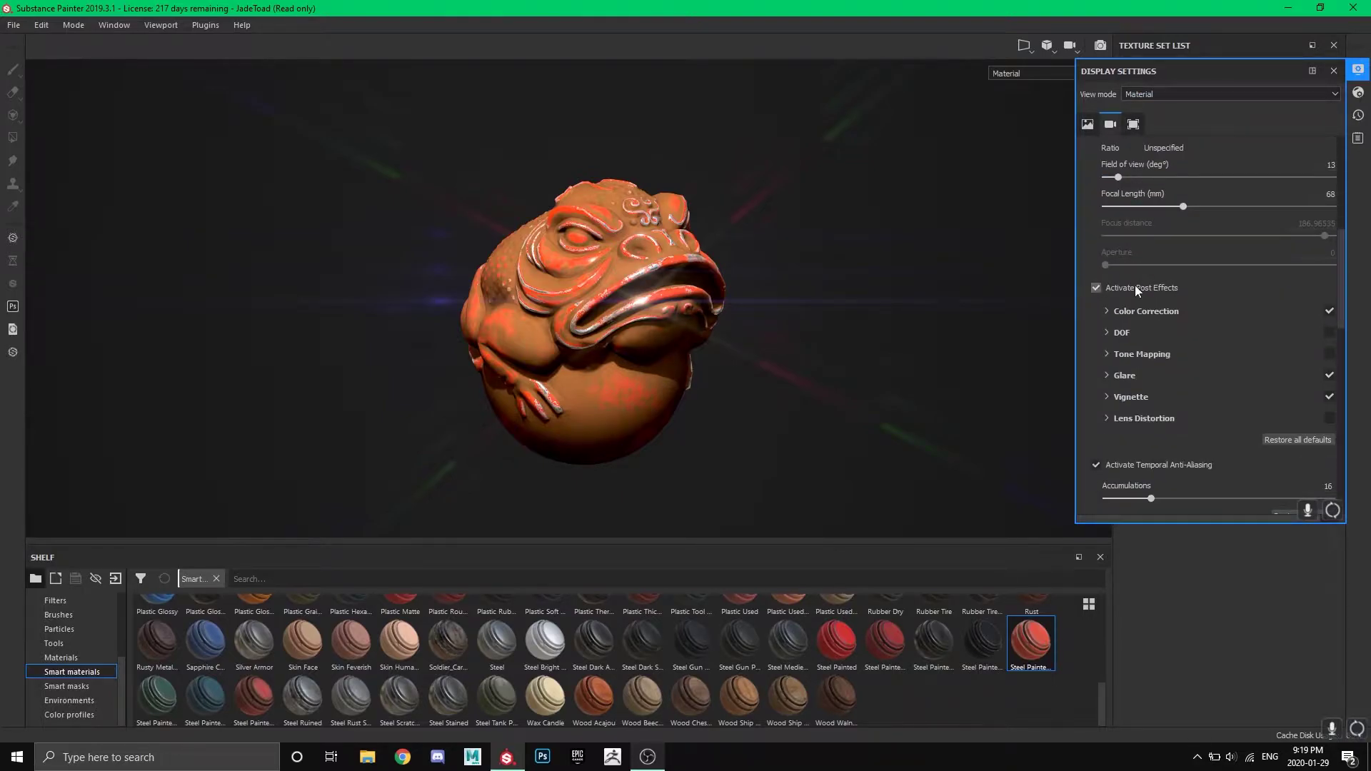
{"action": "left_click", "coordinate": [1096, 287]}
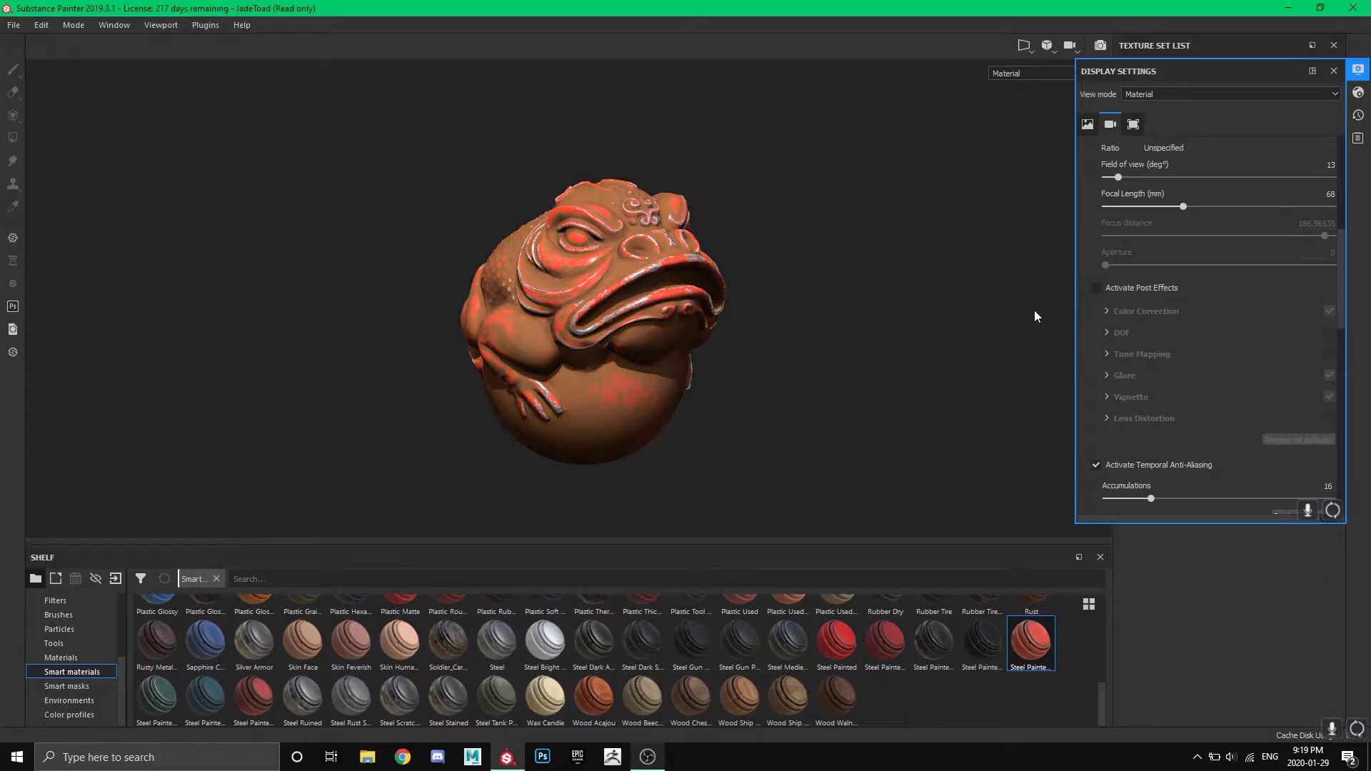
{"action": "left_click", "coordinate": [1094, 286]}
{"action": "left_click", "coordinate": [1095, 287]}
{"action": "left_click", "coordinate": [1095, 287]}
{"action": "left_click", "coordinate": [1095, 287]}
{"action": "left_click", "coordinate": [1095, 288]}
{"action": "left_click", "coordinate": [1039, 315]}
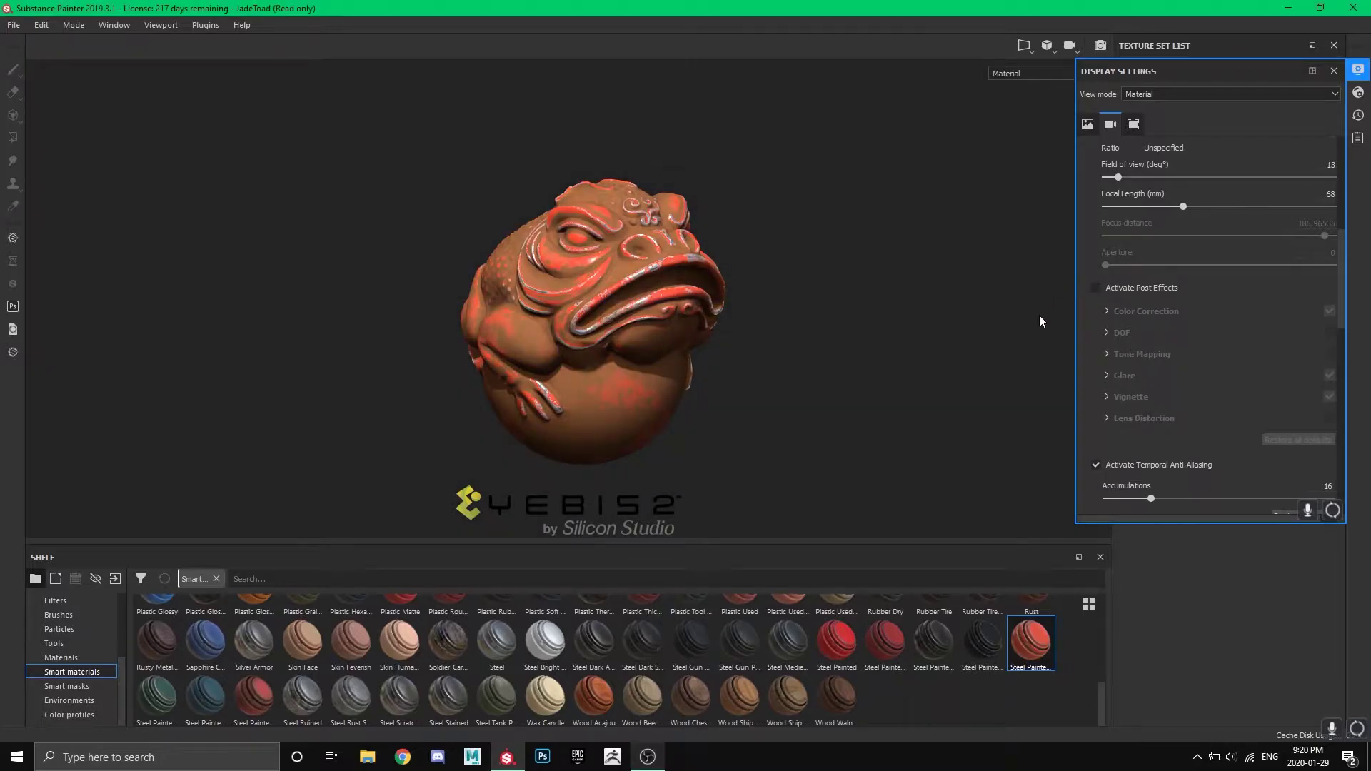
{"action": "left_click", "coordinate": [1363, 72]}
{"action": "mouse_move", "coordinate": [738, 340]}
{"action": "left_mouse_down", "text": "alt"}
{"action": "mouse_move", "coordinate": [753, 220]}
{"action": "mouse_move", "coordinate": [722, 349]}
{"action": "mouse_move", "coordinate": [528, 329]}
{"action": "mouse_move", "coordinate": [804, 328]}
{"action": "mouse_move", "coordinate": [717, 339]}
{"action": "mouse_move", "coordinate": [744, 358]}
{"action": "left_mouse_up", "text": "alt"}
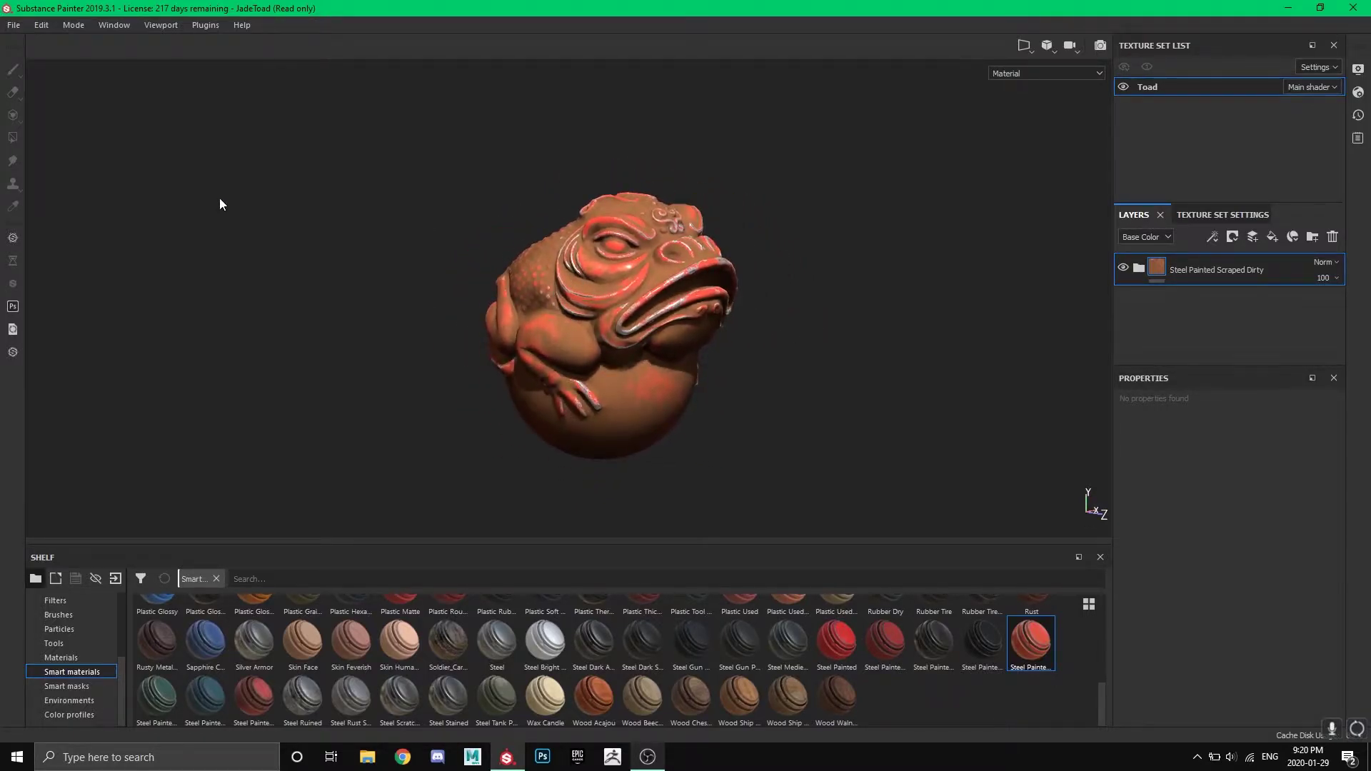
Step: Close the current project without saving its changes and browse the sample projects folder
{"action": "left_click", "coordinate": [14, 24]}
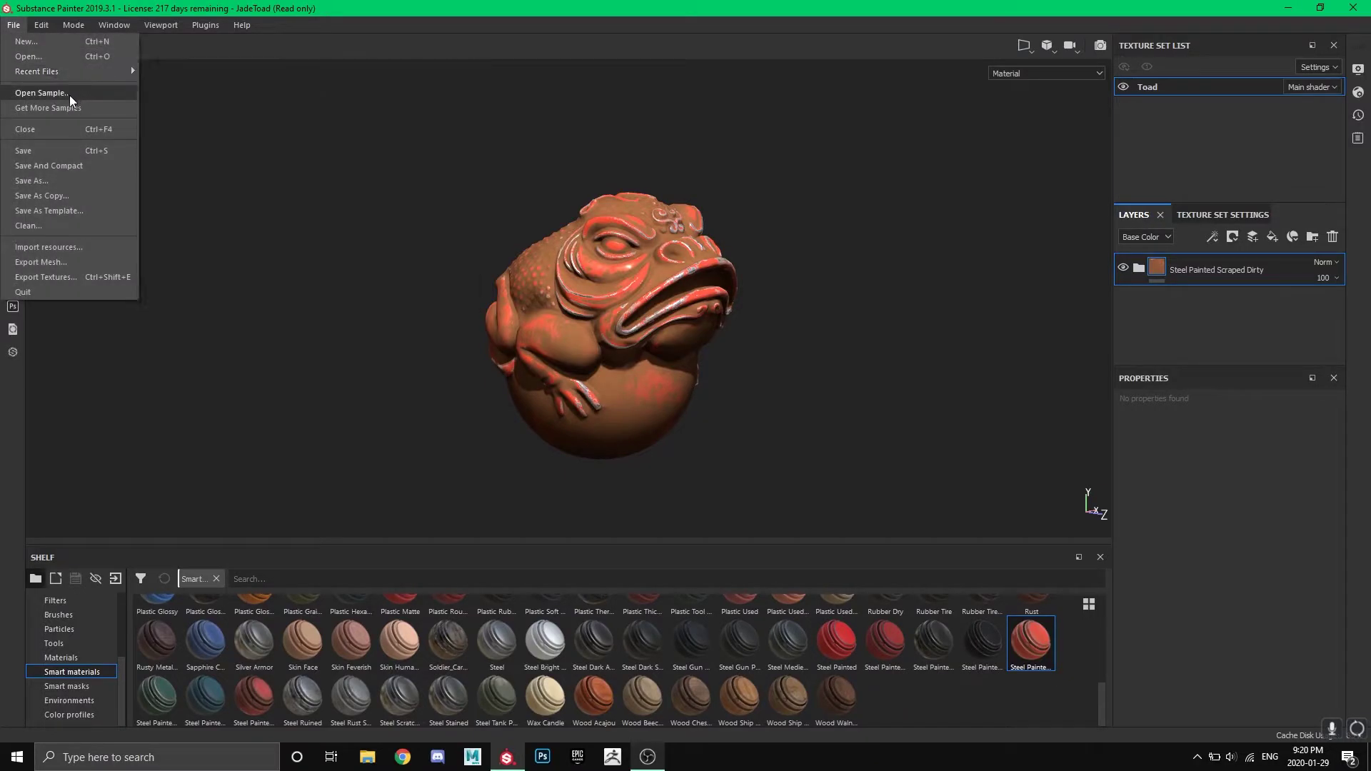
{"action": "left_click", "coordinate": [95, 95]}
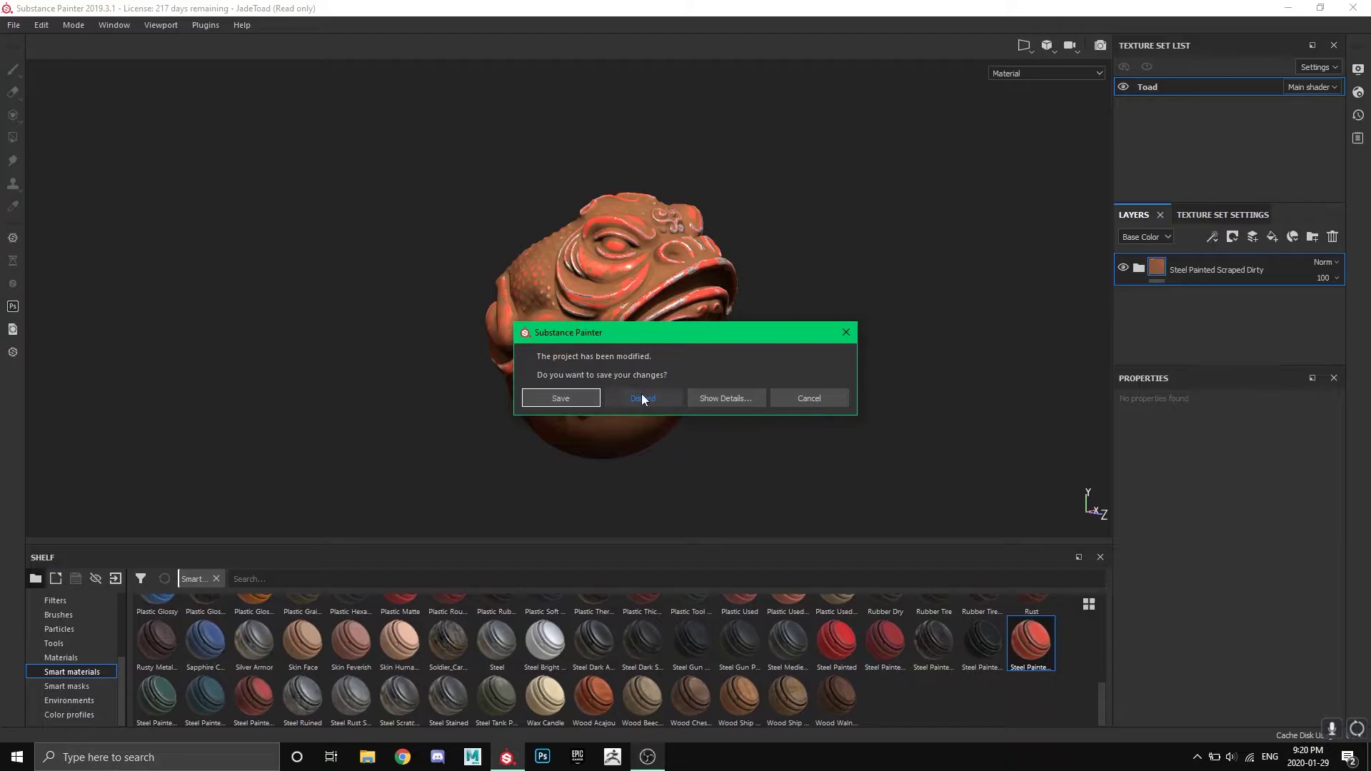
{"action": "left_click", "coordinate": [650, 397]}
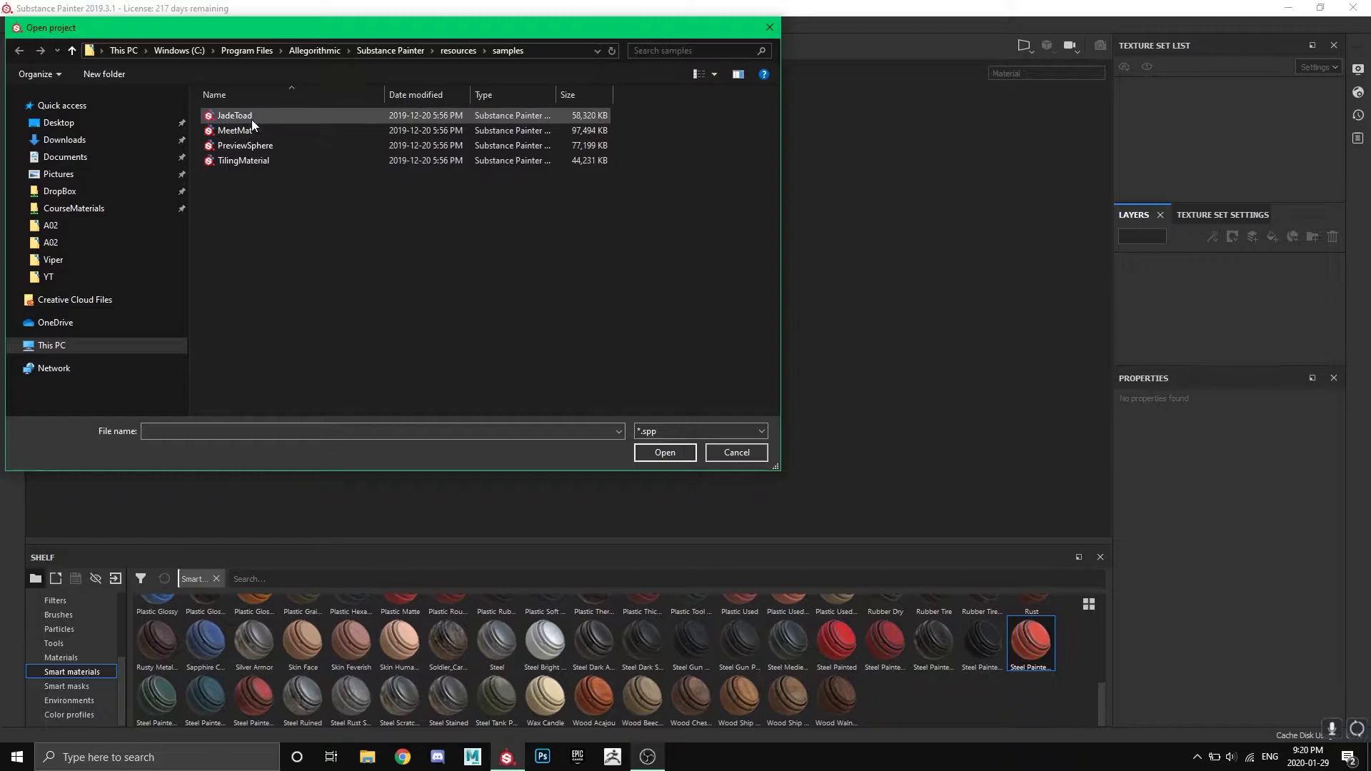
{"action": "left_click", "coordinate": [757, 454]}
{"action": "left_click", "coordinate": [14, 25]}
{"action": "left_click", "coordinate": [35, 43]}
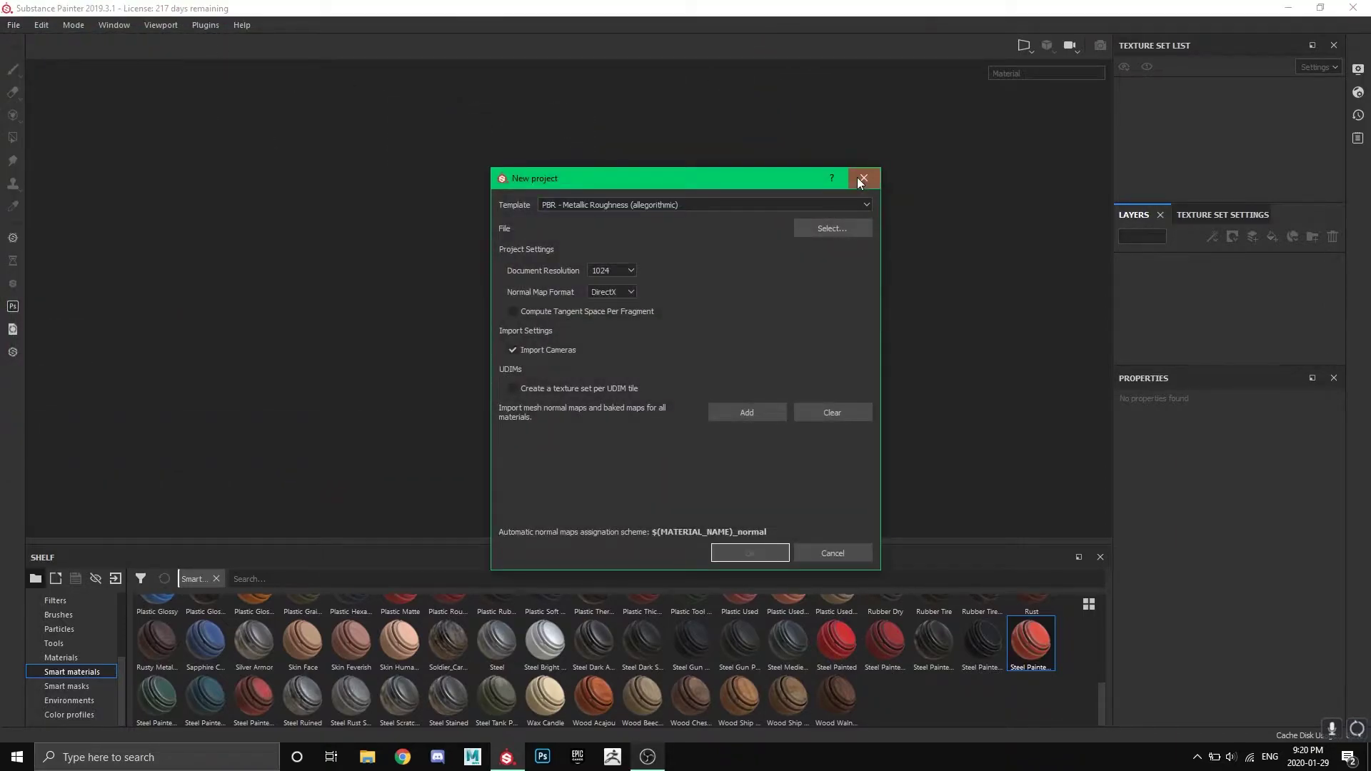
{"action": "left_click", "coordinate": [863, 178]}
Step: Open the JadeToad sample project
{"action": "left_click", "coordinate": [13, 25]}
{"action": "left_click", "coordinate": [36, 57]}
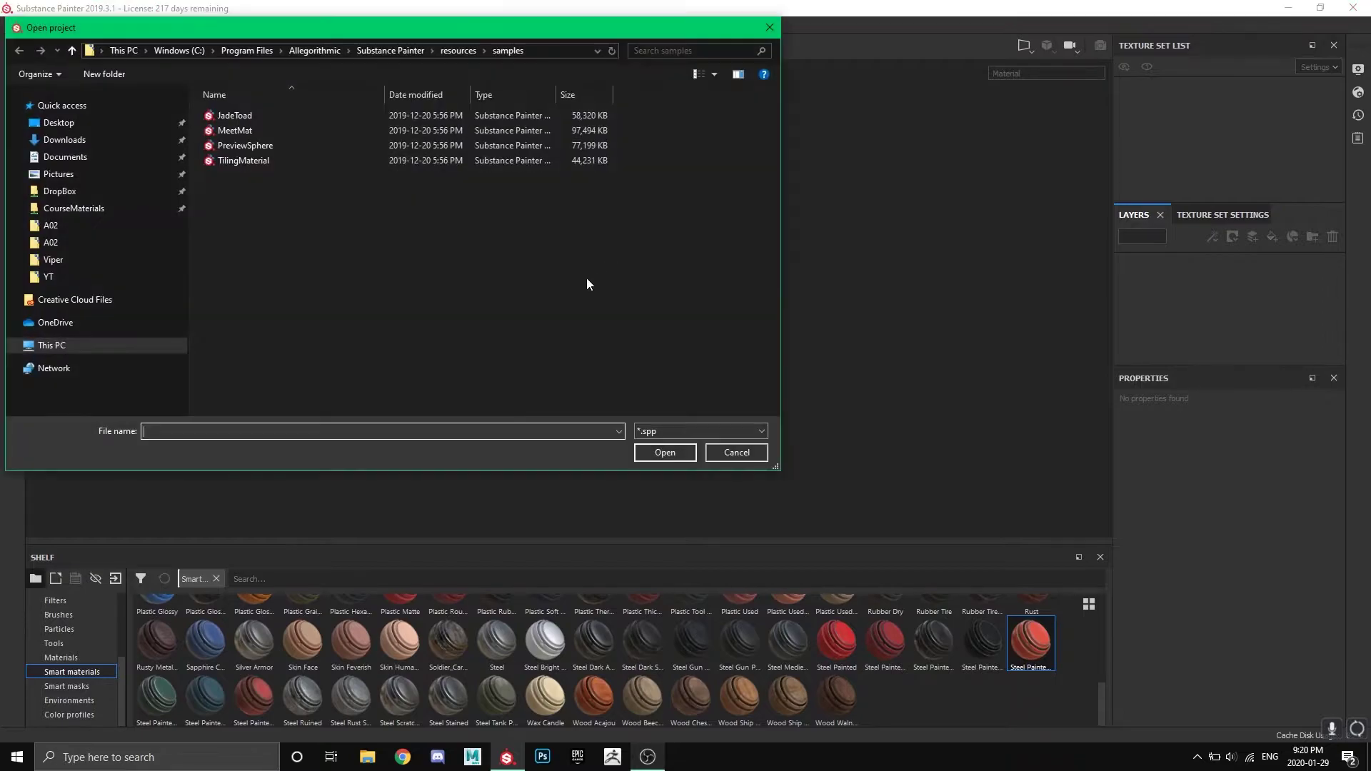
{"action": "left_click", "coordinate": [266, 117]}
{"action": "left_click", "coordinate": [677, 454]}
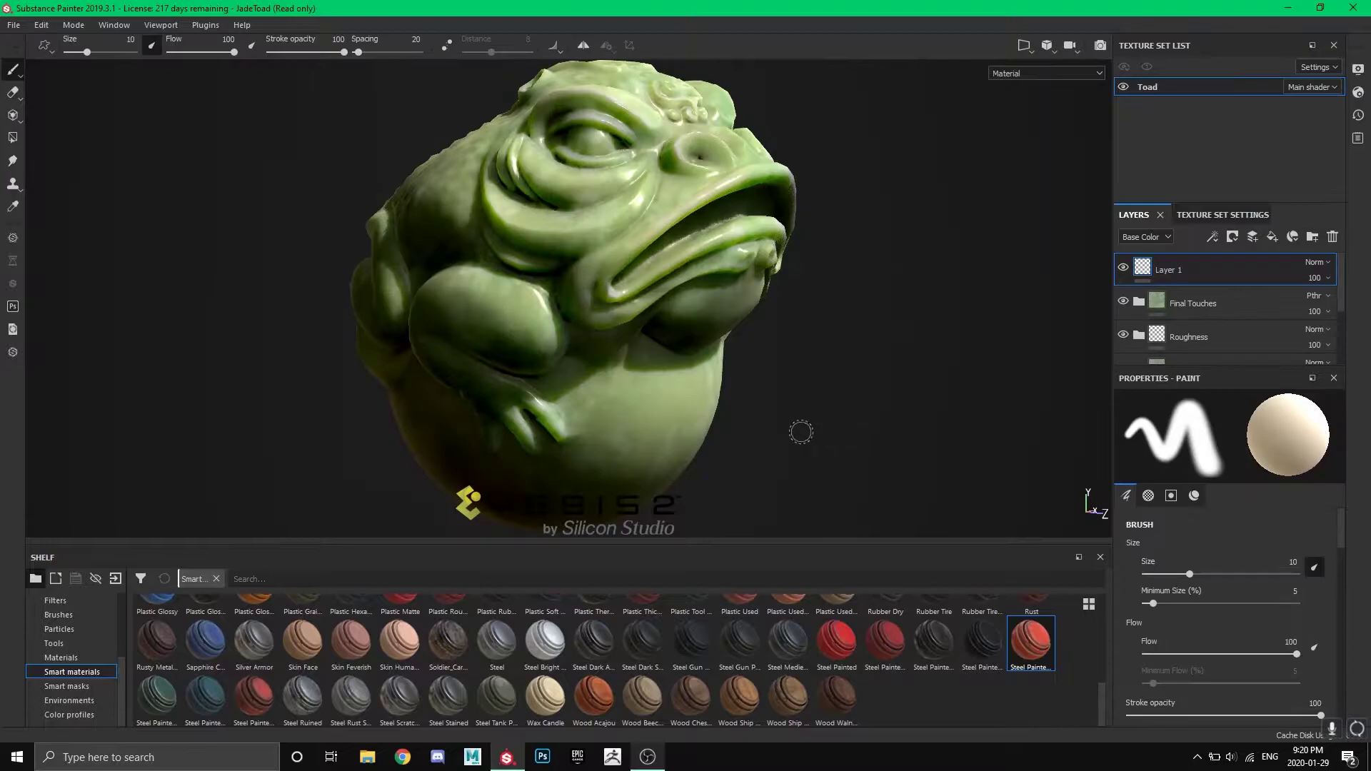
Step: Deactivate the camera post effects in the display settings of the JadeToad project
{"action": "left_click_drag", "start_coordinate": [791, 419], "coordinate": [1087, 490], "text": "alt"}
{"action": "left_click", "coordinate": [1358, 69]}
{"action": "scroll", "coordinate": [1280, 307], "scroll_direction": "down", "scroll_amount": 3}
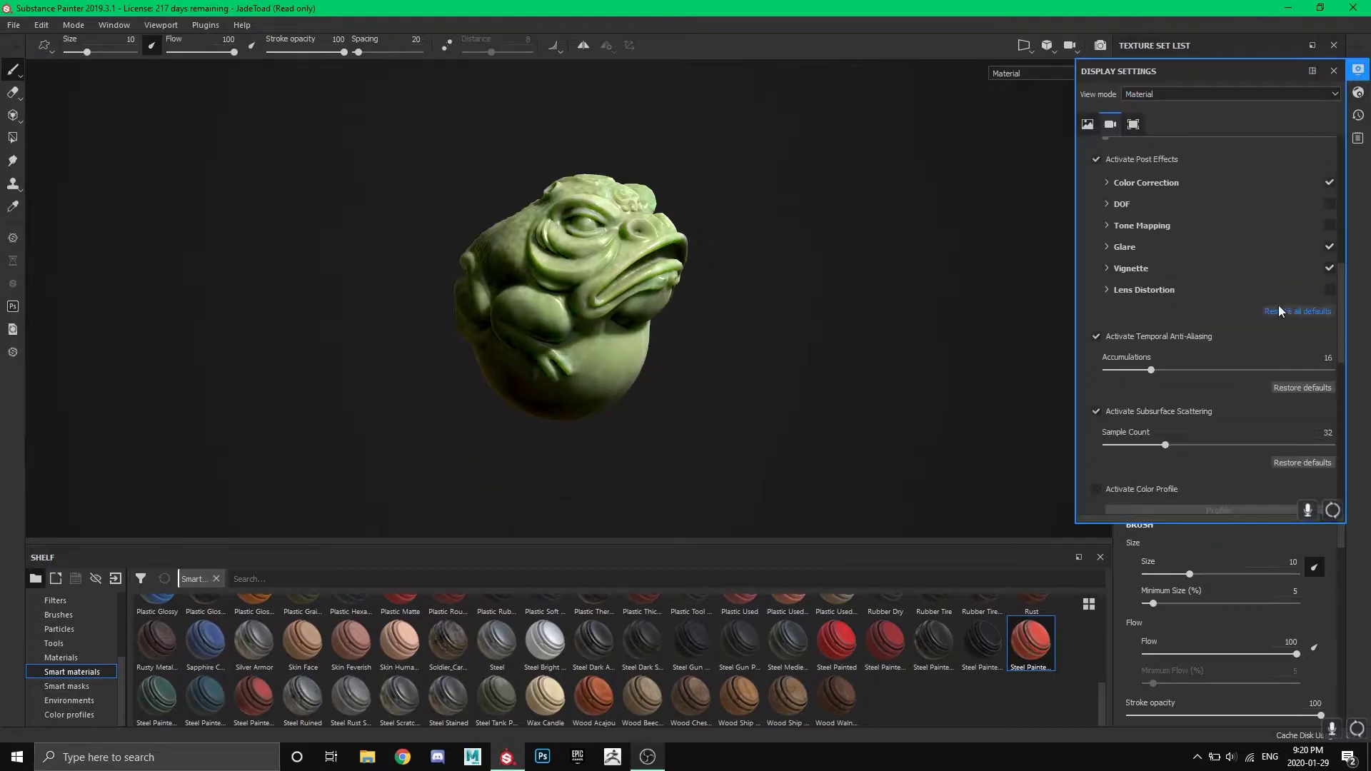
{"action": "scroll", "coordinate": [1099, 202], "scroll_direction": "up", "scroll_amount": 1}
{"action": "left_click", "coordinate": [1097, 202]}
{"action": "left_click", "coordinate": [1357, 68]}
Step: Delete all layers from the Toad texture set, from Layer 1 down to Base
{"action": "left_click_drag", "start_coordinate": [774, 211], "coordinate": [718, 327], "text": "alt"}
{"action": "scroll", "coordinate": [1203, 278], "scroll_direction": "down", "scroll_amount": 3}
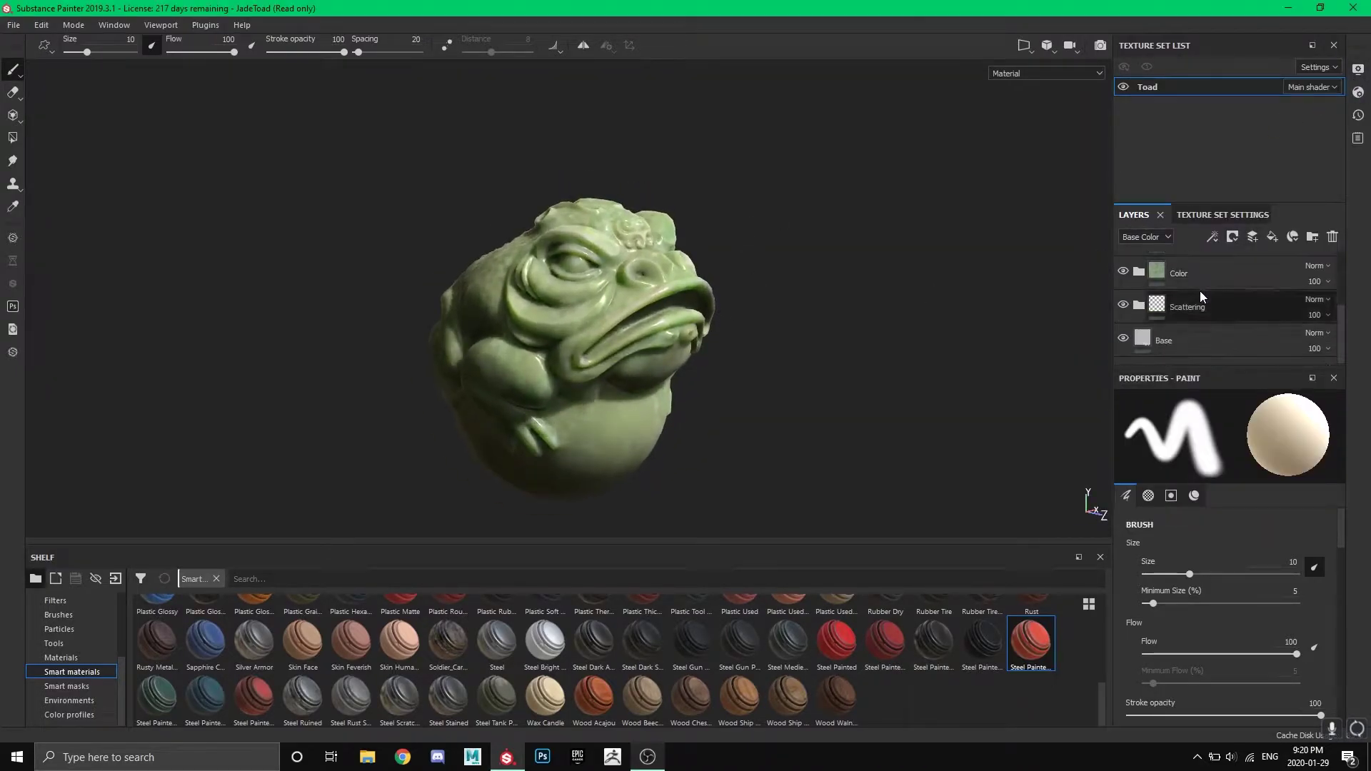
{"action": "left_click", "coordinate": [1197, 337], "text": "shift"}
{"action": "left_click", "coordinate": [1332, 237]}
{"action": "left_click_drag", "start_coordinate": [667, 415], "coordinate": [793, 395], "text": "alt"}
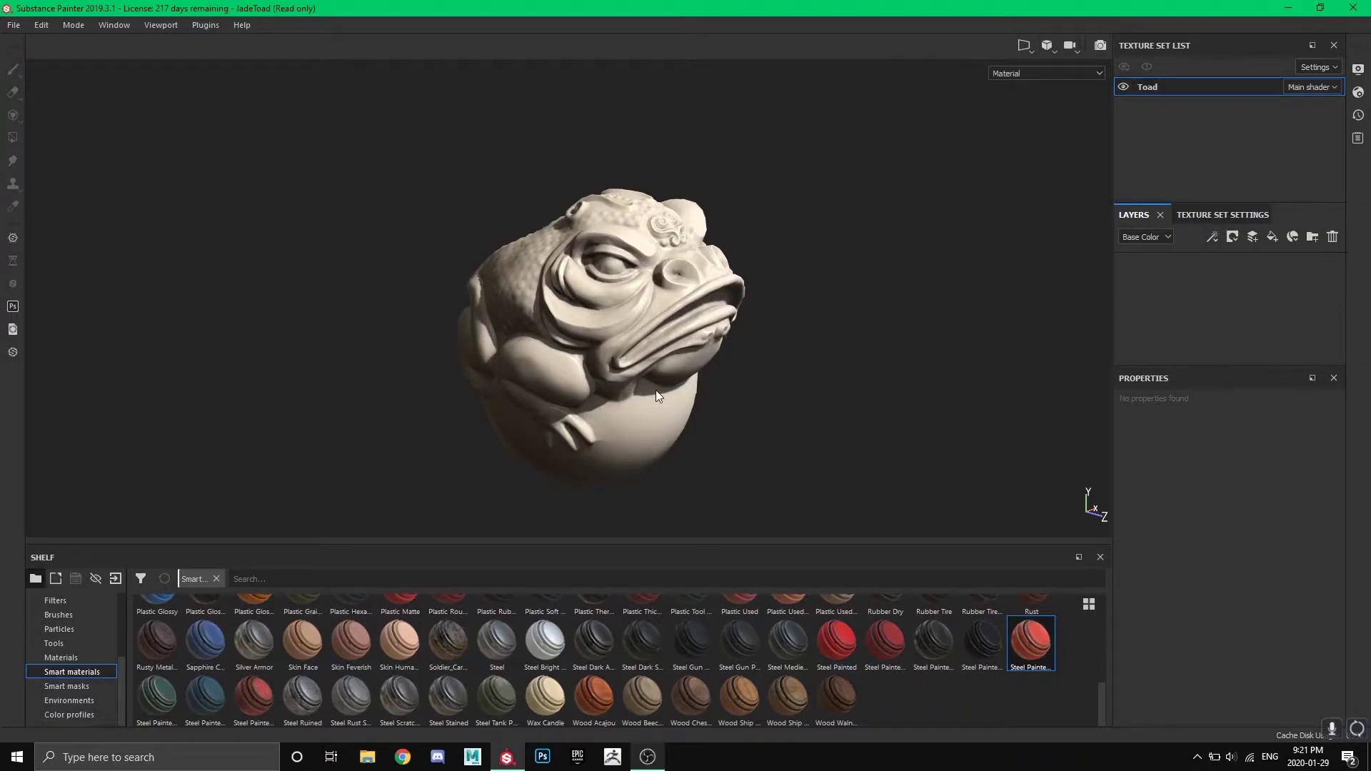
{"action": "left_click_drag", "start_coordinate": [791, 397], "coordinate": [777, 367], "text": "alt"}
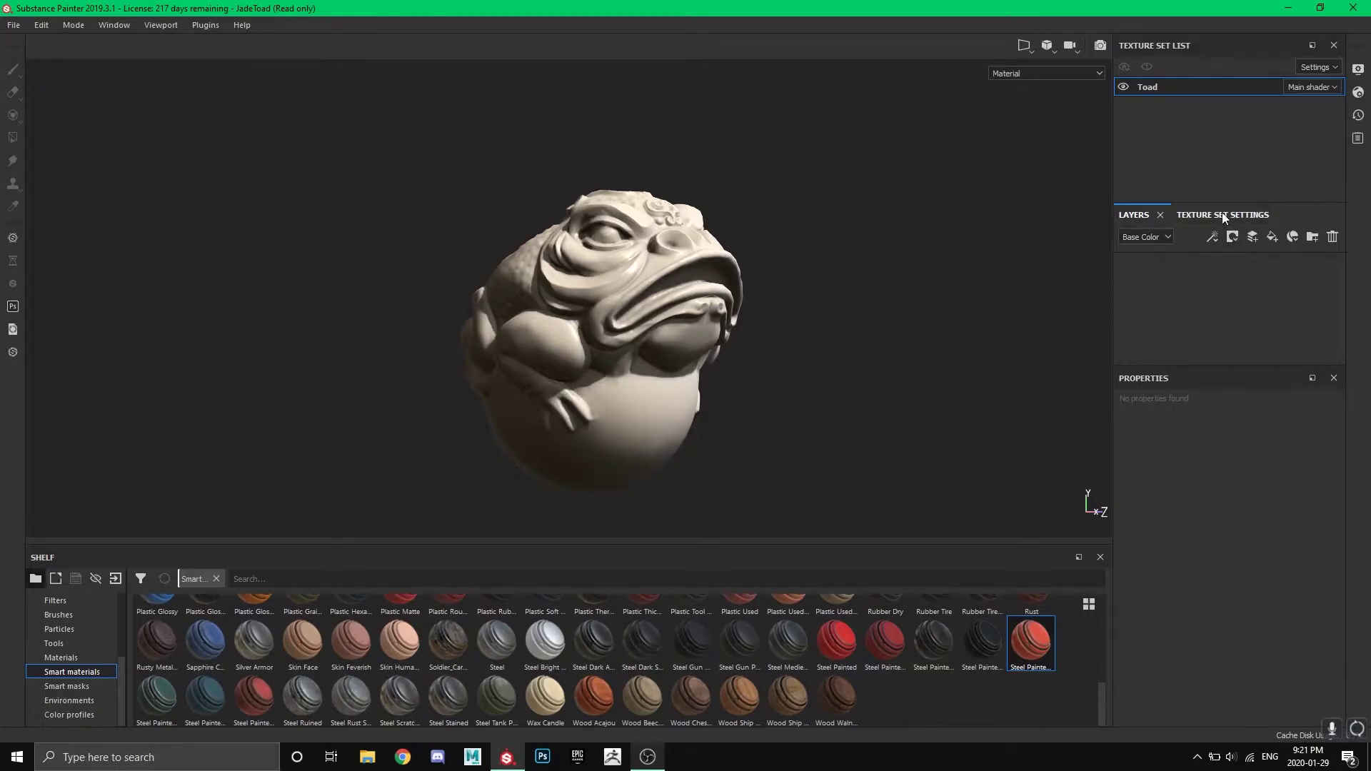
{"action": "mouse_move", "coordinate": [795, 355]}
{"action": "left_mouse_down", "text": "alt"}
{"action": "mouse_move", "coordinate": [780, 370]}
{"action": "mouse_move", "coordinate": [769, 357]}
{"action": "left_mouse_up", "text": "alt"}
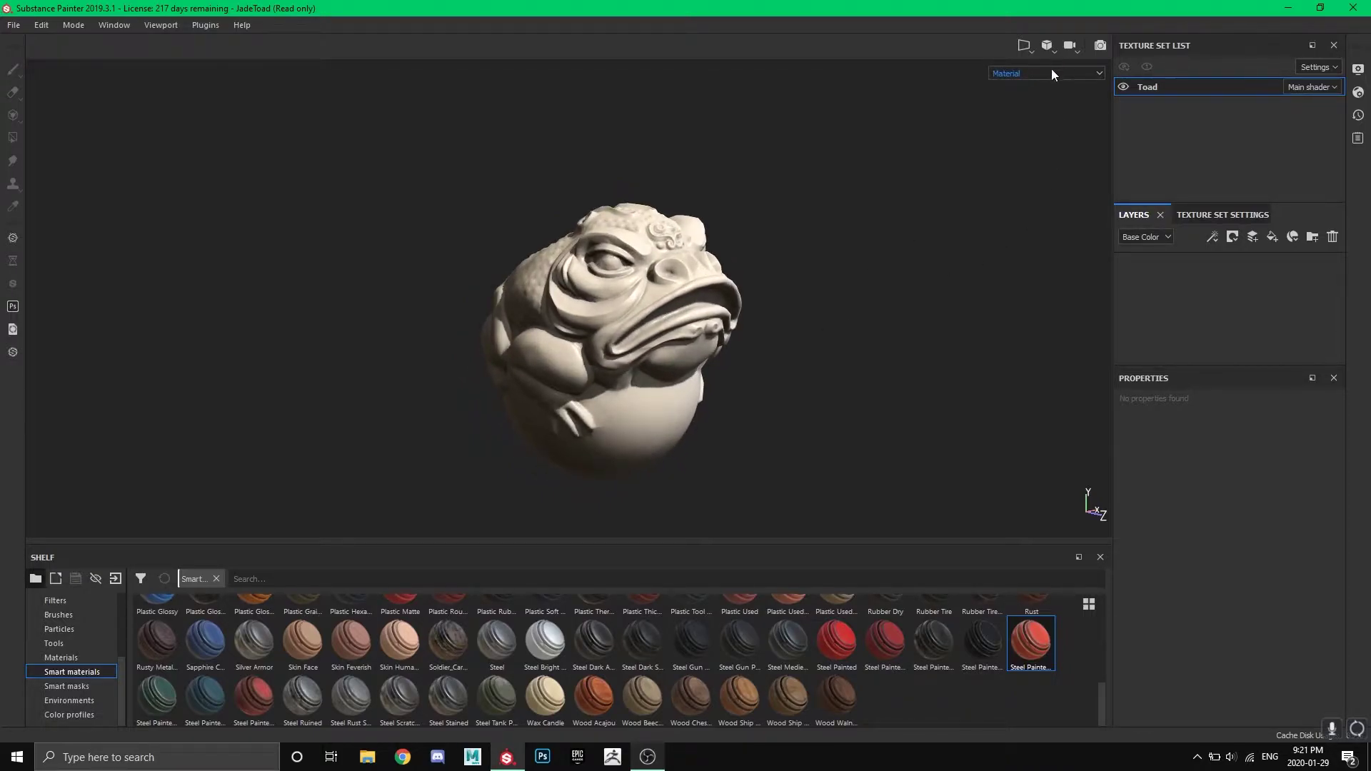
Step: Look through the viewport display modes and show only the Base Color channel on the toad
{"action": "left_click", "coordinate": [1094, 74]}
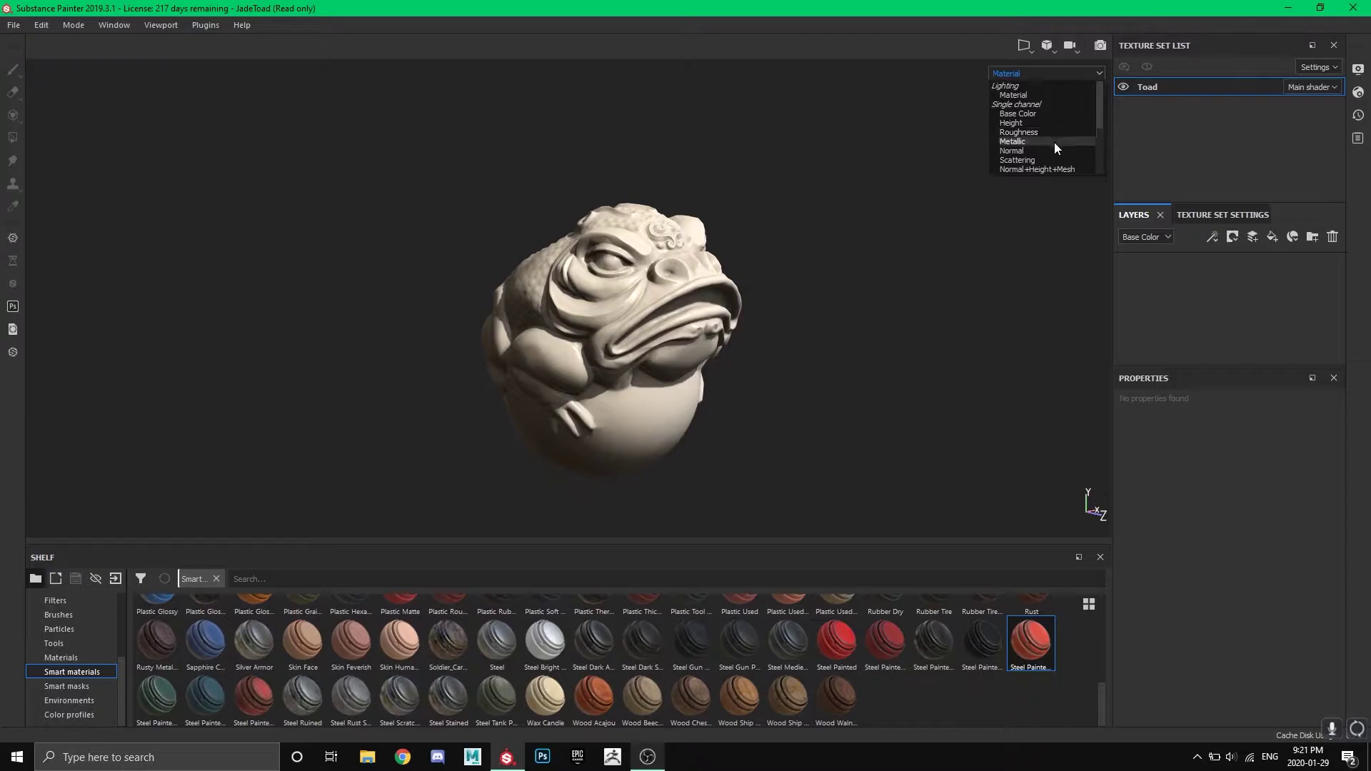
{"action": "scroll", "coordinate": [1047, 142], "scroll_direction": "down", "scroll_amount": 3}
{"action": "scroll", "coordinate": [1039, 155], "scroll_direction": "up", "scroll_amount": 3}
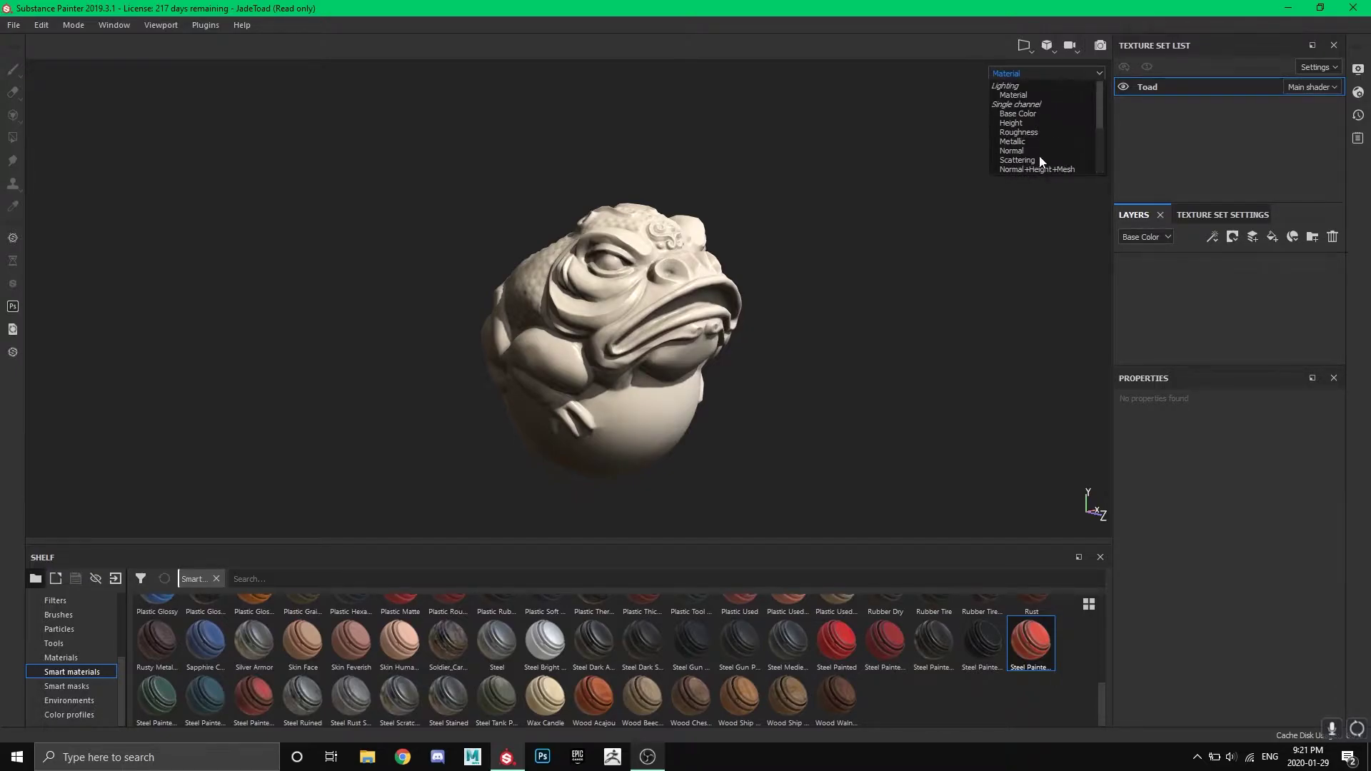
{"action": "left_click", "coordinate": [717, 291]}
{"action": "left_click", "coordinate": [1037, 74]}
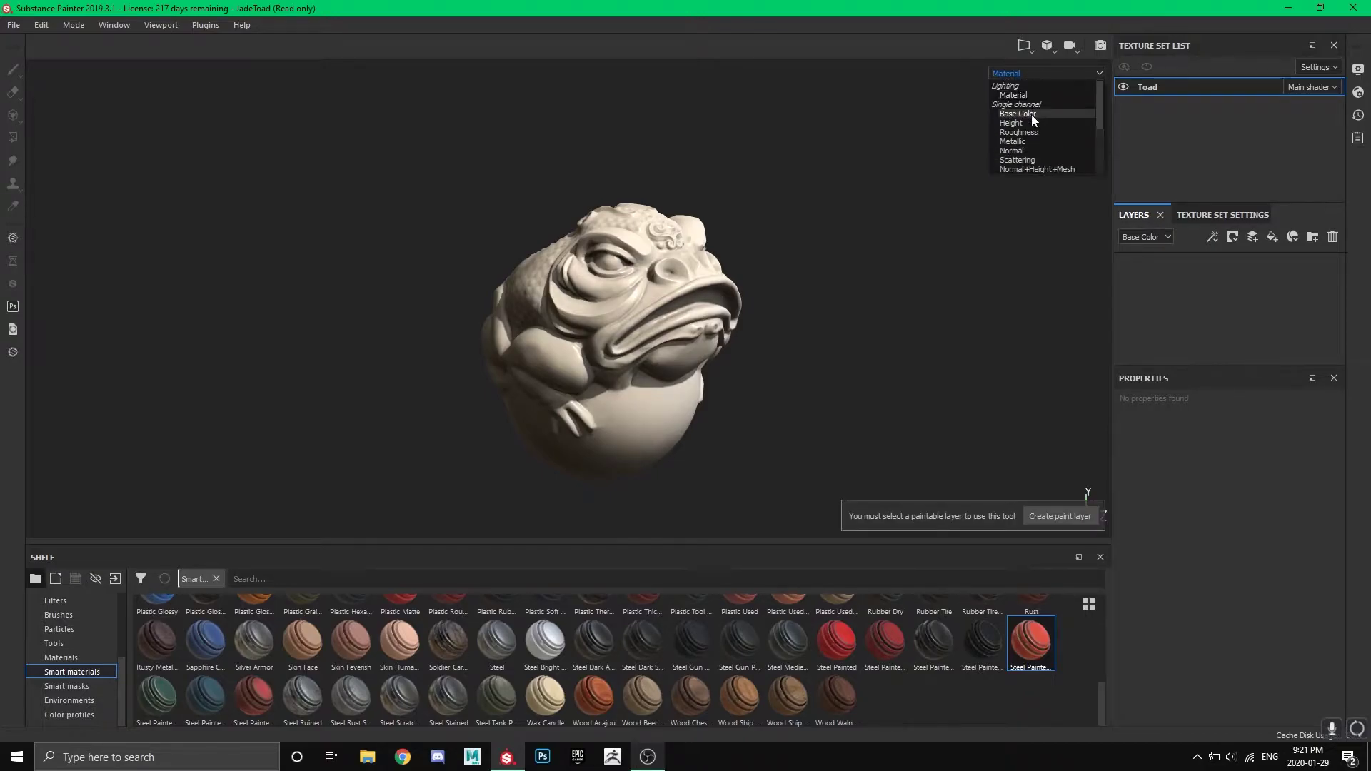
{"action": "left_click", "coordinate": [1068, 75]}
{"action": "left_click", "coordinate": [1069, 74]}
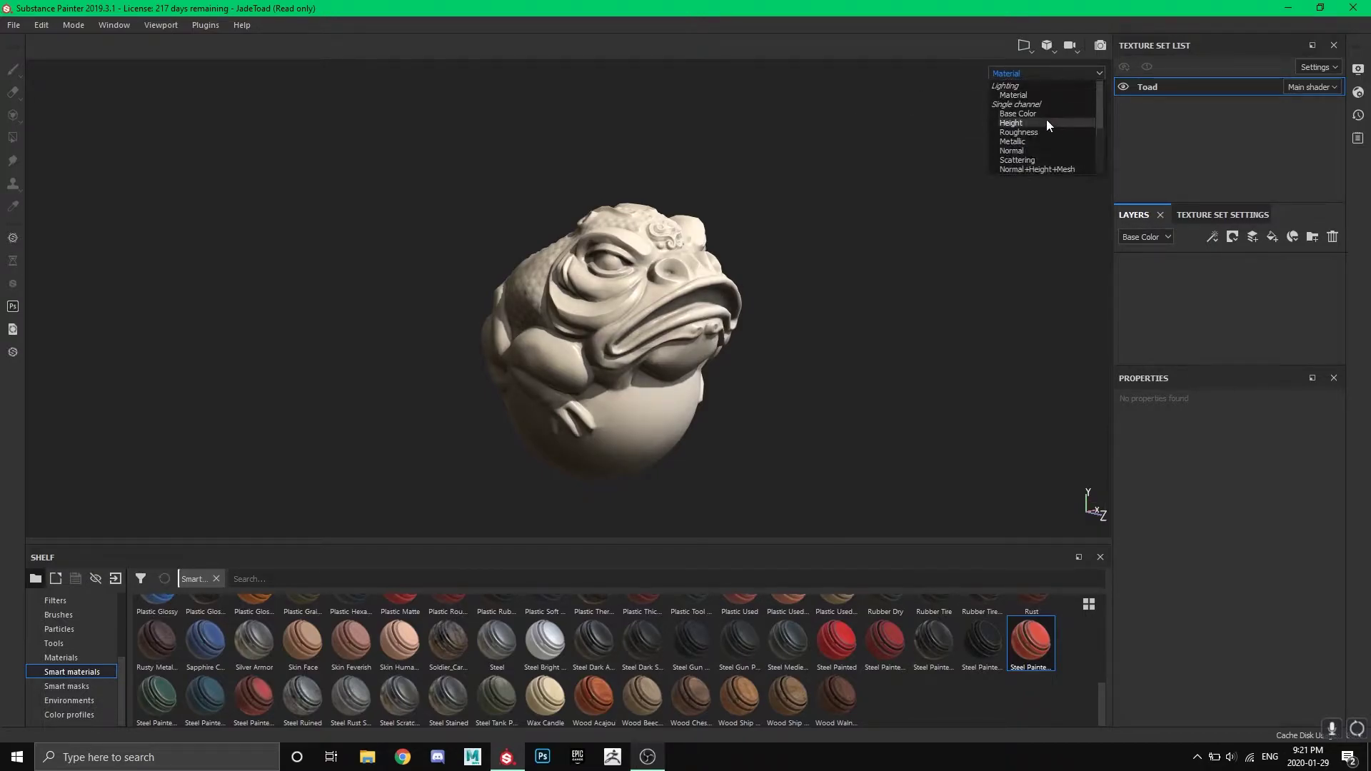
{"action": "left_click", "coordinate": [1047, 114]}
{"action": "left_click_drag", "start_coordinate": [761, 350], "coordinate": [716, 348], "text": "alt"}
{"action": "scroll", "coordinate": [604, 366], "scroll_direction": "up", "scroll_amount": 2}
{"action": "scroll", "coordinate": [607, 360], "scroll_direction": "down", "scroll_amount": 2}
Step: Show only the Height channel on the toad and return to the Material view
{"action": "left_click", "coordinate": [1064, 73]}
{"action": "left_click", "coordinate": [1031, 124]}
{"action": "scroll", "coordinate": [664, 382], "scroll_direction": "up", "scroll_amount": 1}
{"action": "scroll", "coordinate": [667, 377], "scroll_direction": "up", "scroll_amount": 1}
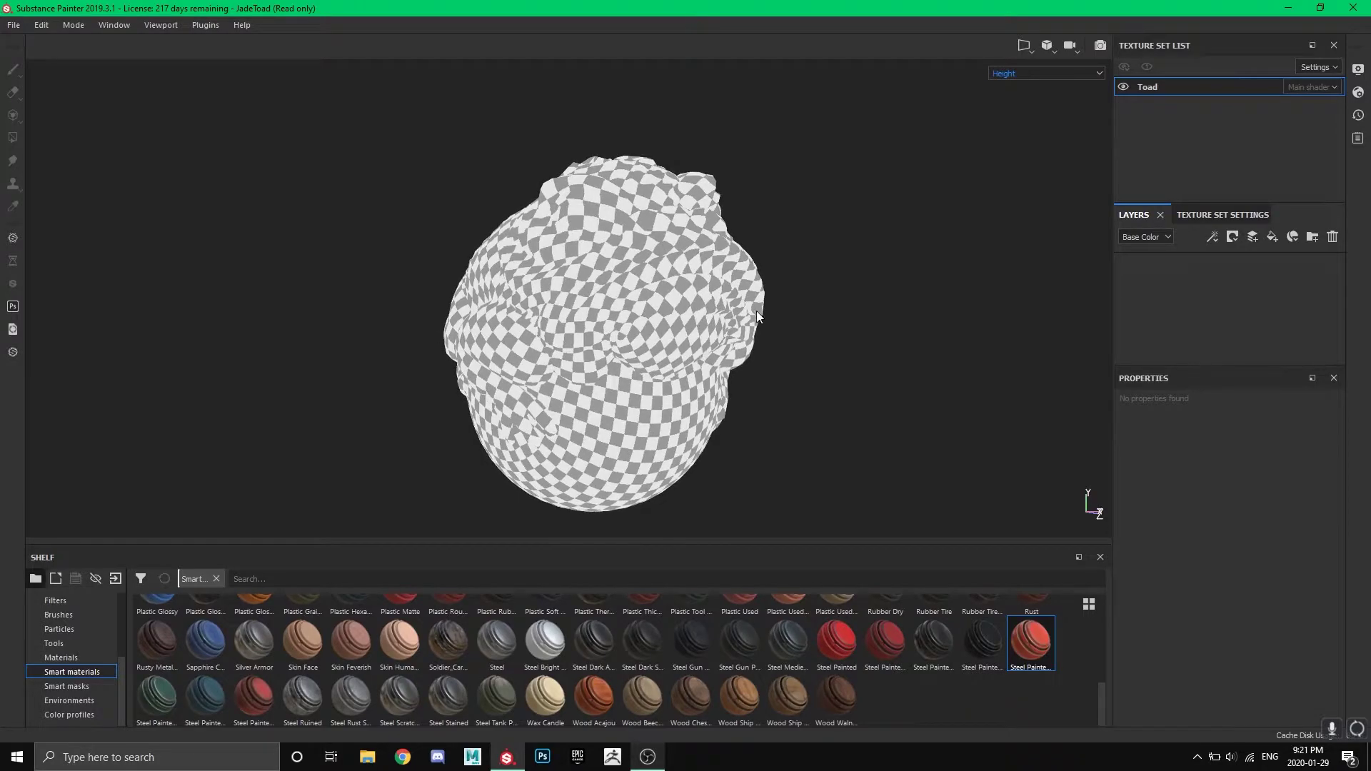
{"action": "key", "text": "m"}
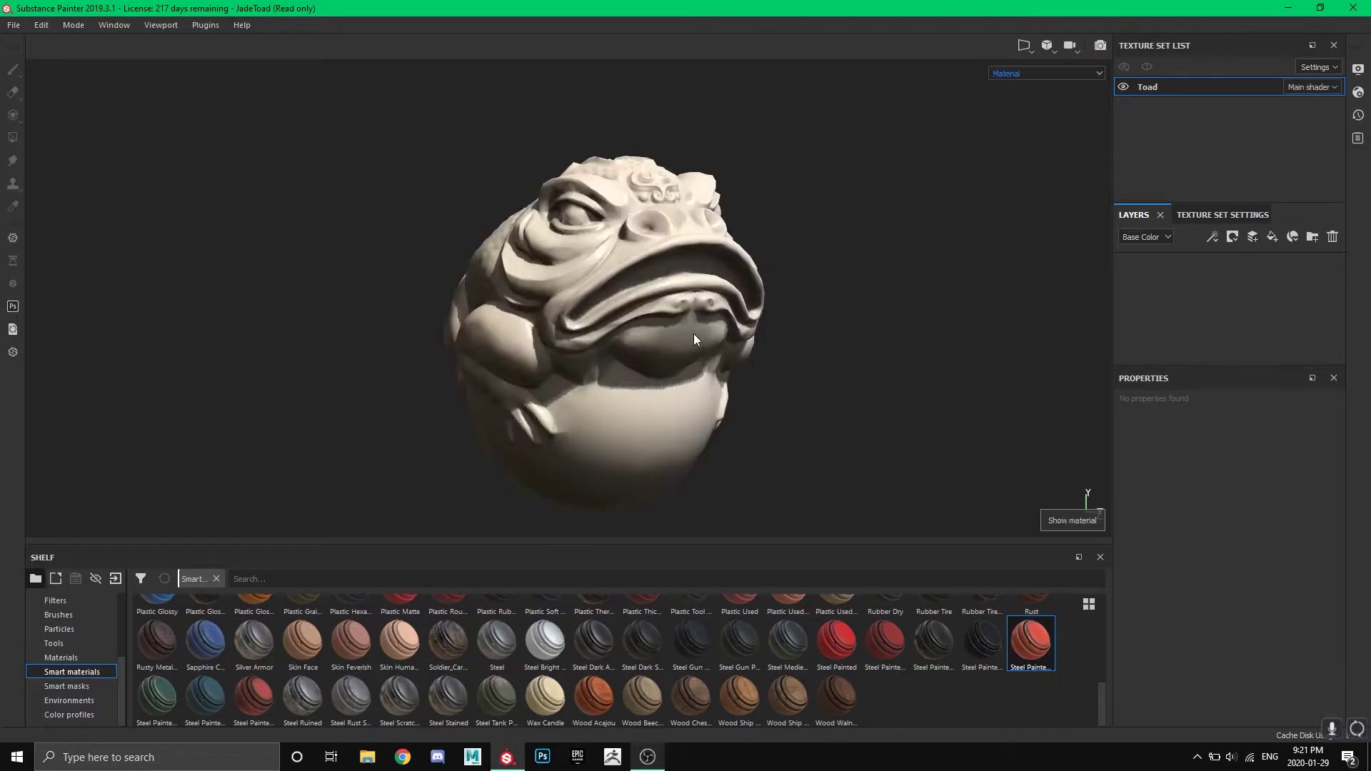
Step: Cycle through the toad's mesh maps, including ambient occlusion, world space normal, curvature, thickness and normal
{"action": "key", "text": "b"}
{"action": "key", "text": "b"}
{"action": "key", "text": "b"}
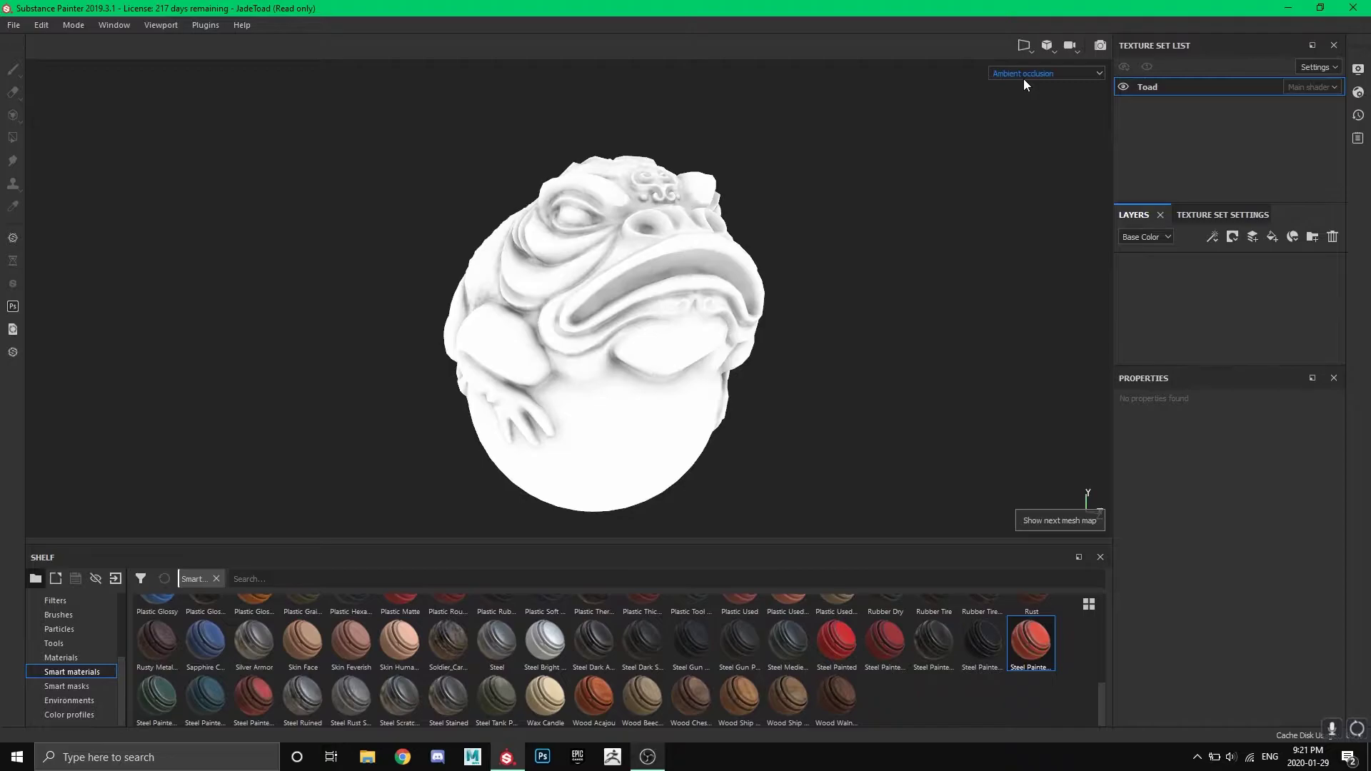
{"action": "key", "text": "b"}
{"action": "key", "text": "b"}
{"action": "key", "text": "b"}
{"action": "key", "text": "b"}
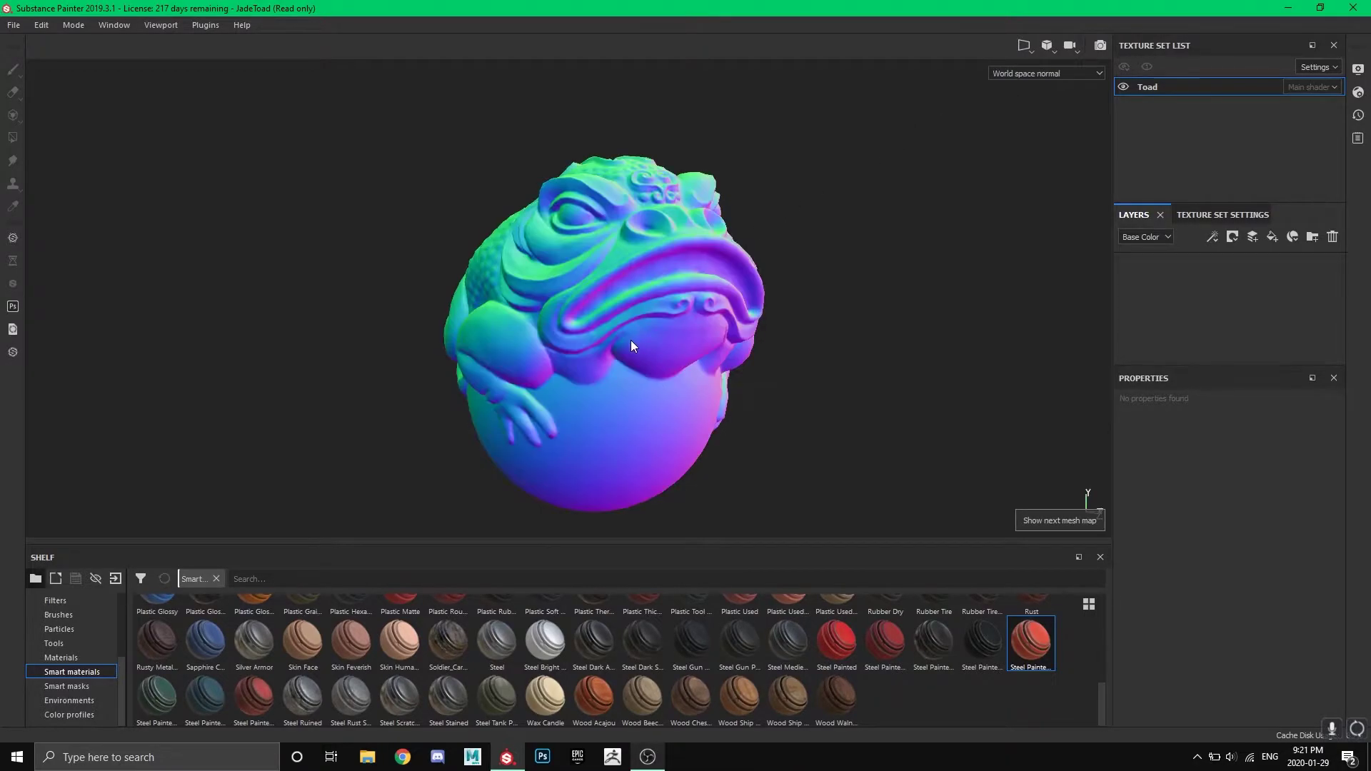
{"action": "key", "text": "b"}
{"action": "key", "text": "b"}
{"action": "key", "text": "b"}
{"action": "key", "text": "b"}
{"action": "key", "text": "b"}
{"action": "key", "text": "b"}
{"action": "key", "text": "b"}
{"action": "key", "text": "b"}
{"action": "key", "text": "b"}
{"action": "key", "text": "b"}
{"action": "key", "text": "b"}
{"action": "key", "text": "b"}
{"action": "key", "text": "b"}
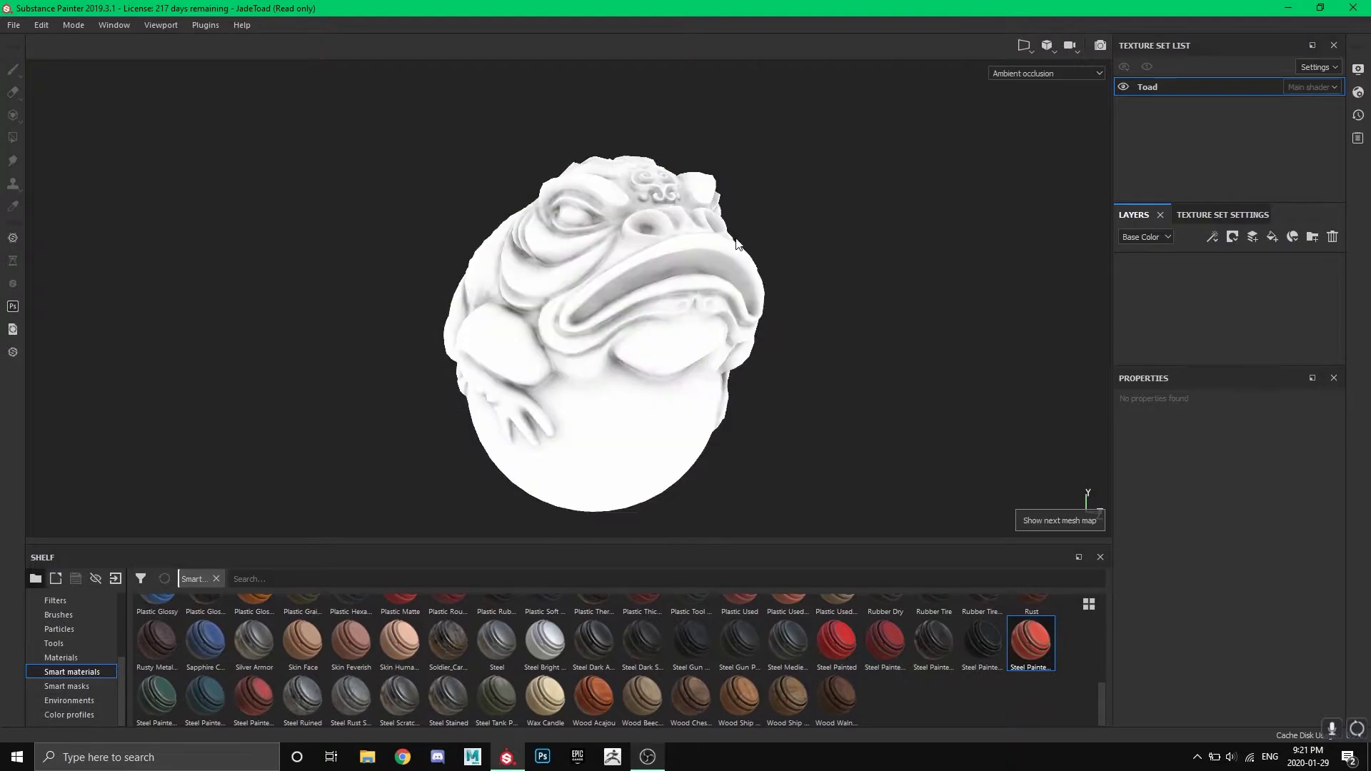
{"action": "key", "text": "b"}
{"action": "key", "text": "b"}
{"action": "key", "text": "b"}
{"action": "key", "text": "b"}
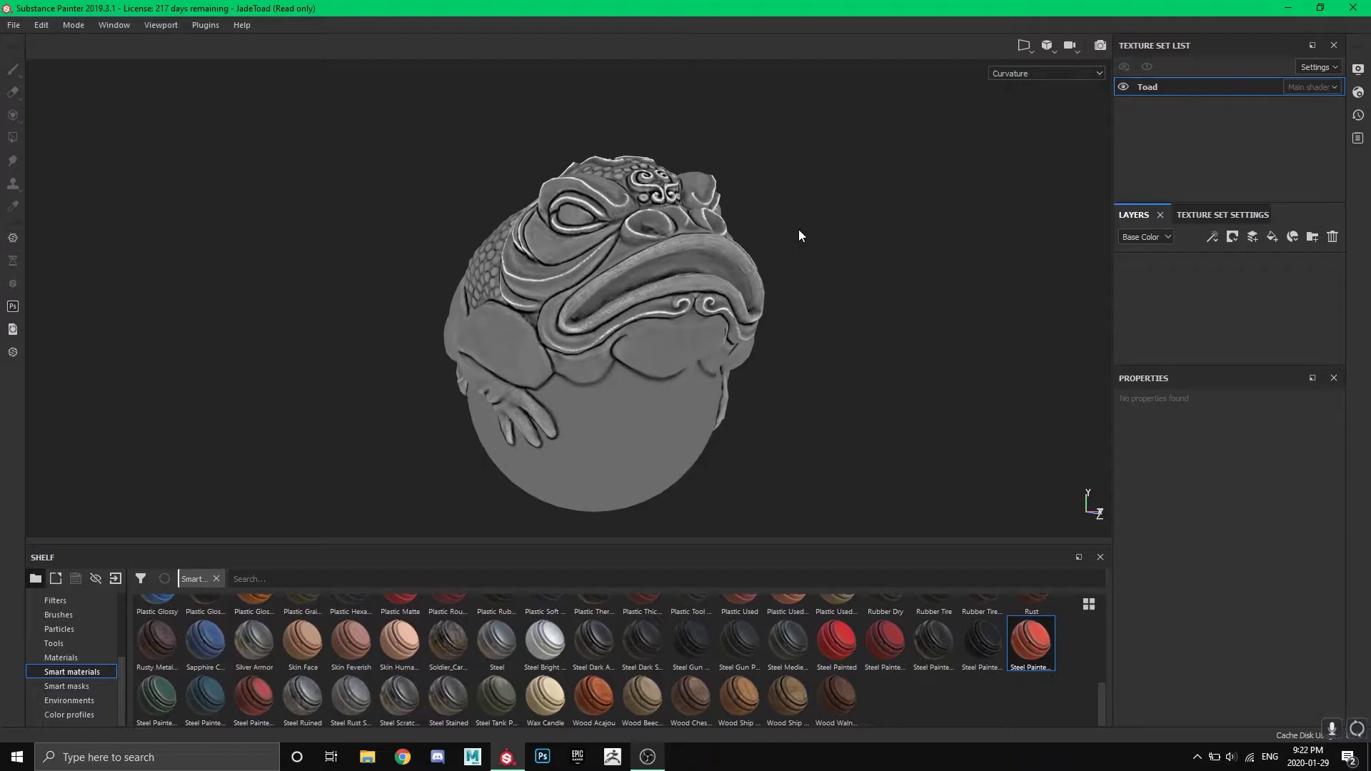
{"action": "key", "text": "b"}
{"action": "key", "text": "b"}
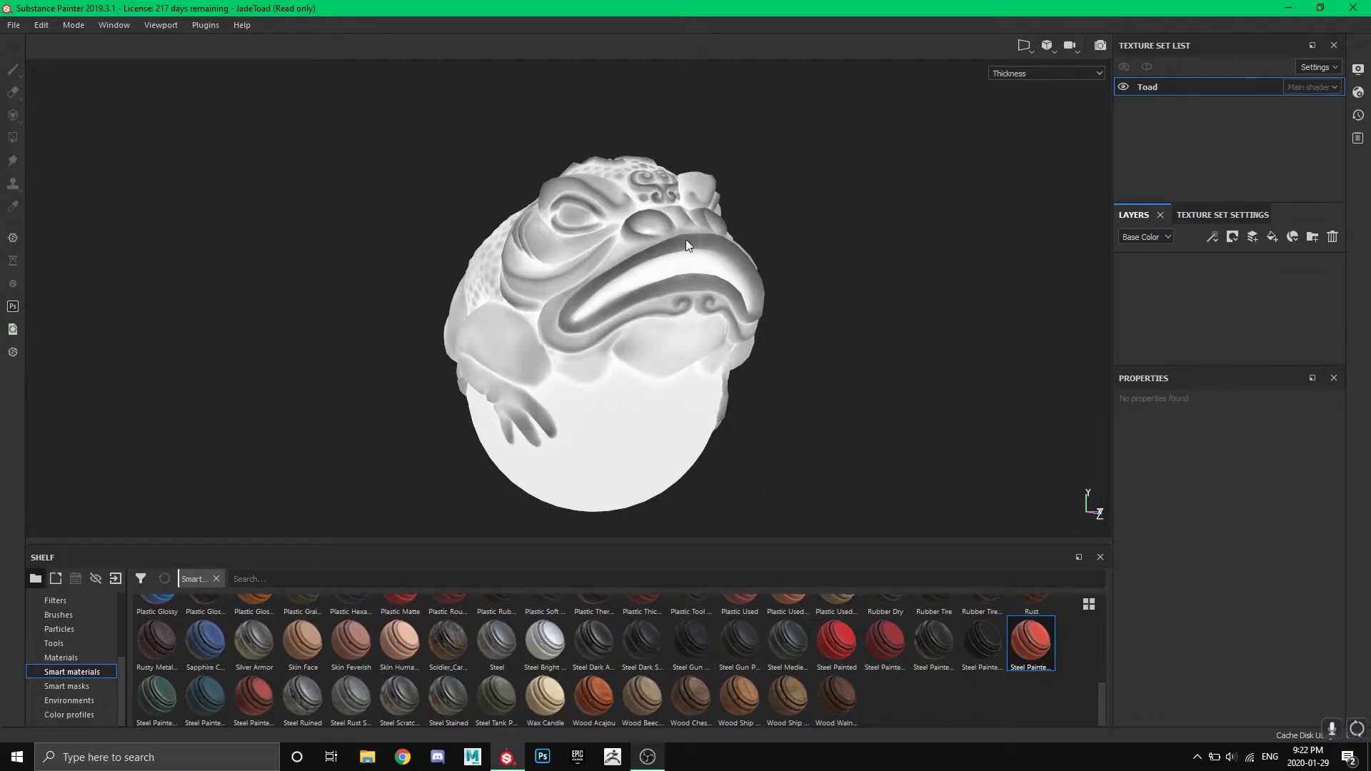
{"action": "key", "text": "b"}
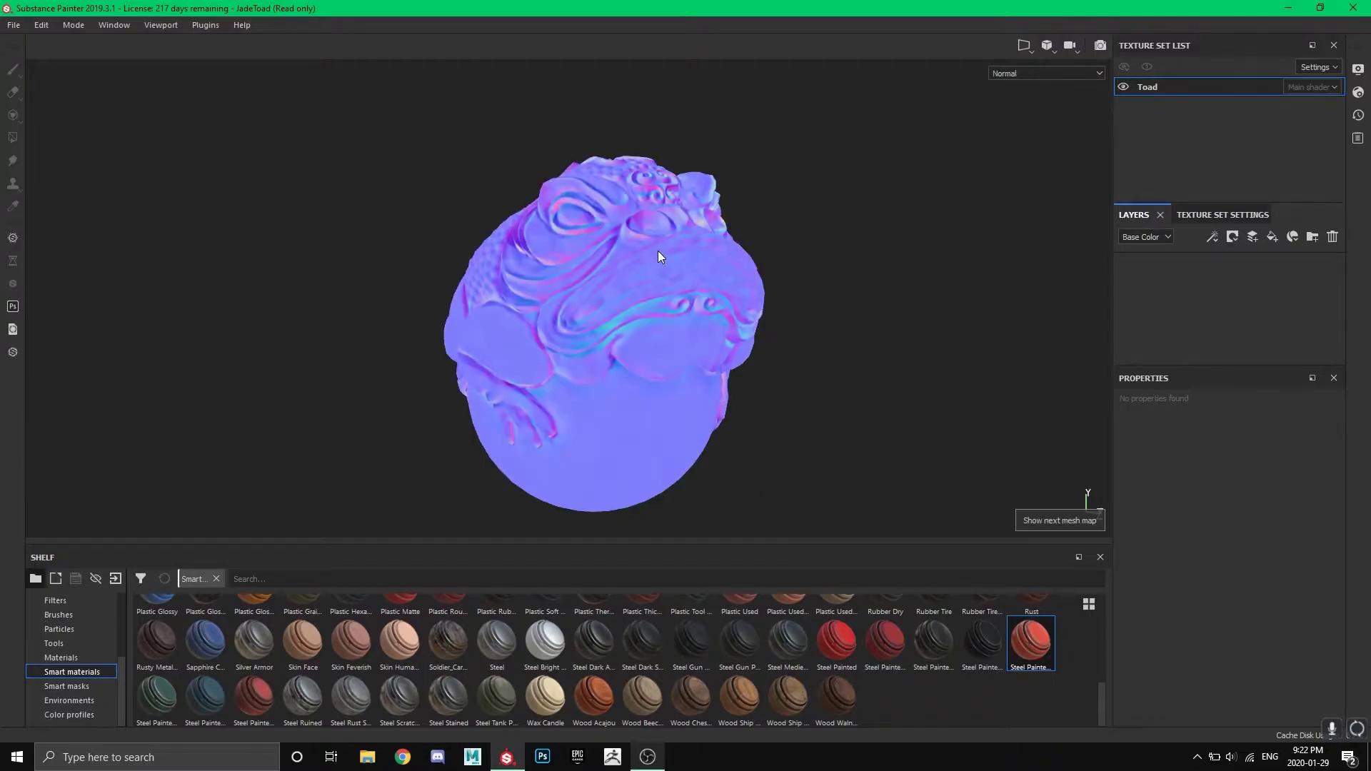
{"action": "key", "text": "b"}
{"action": "key", "text": "b"}
{"action": "key", "text": "b"}
{"action": "key", "text": "b"}
Step: Switch the viewport from the Curvature mesh map back to the Material view
{"action": "left_click", "coordinate": [1057, 76]}
{"action": "left_click", "coordinate": [1028, 85]}
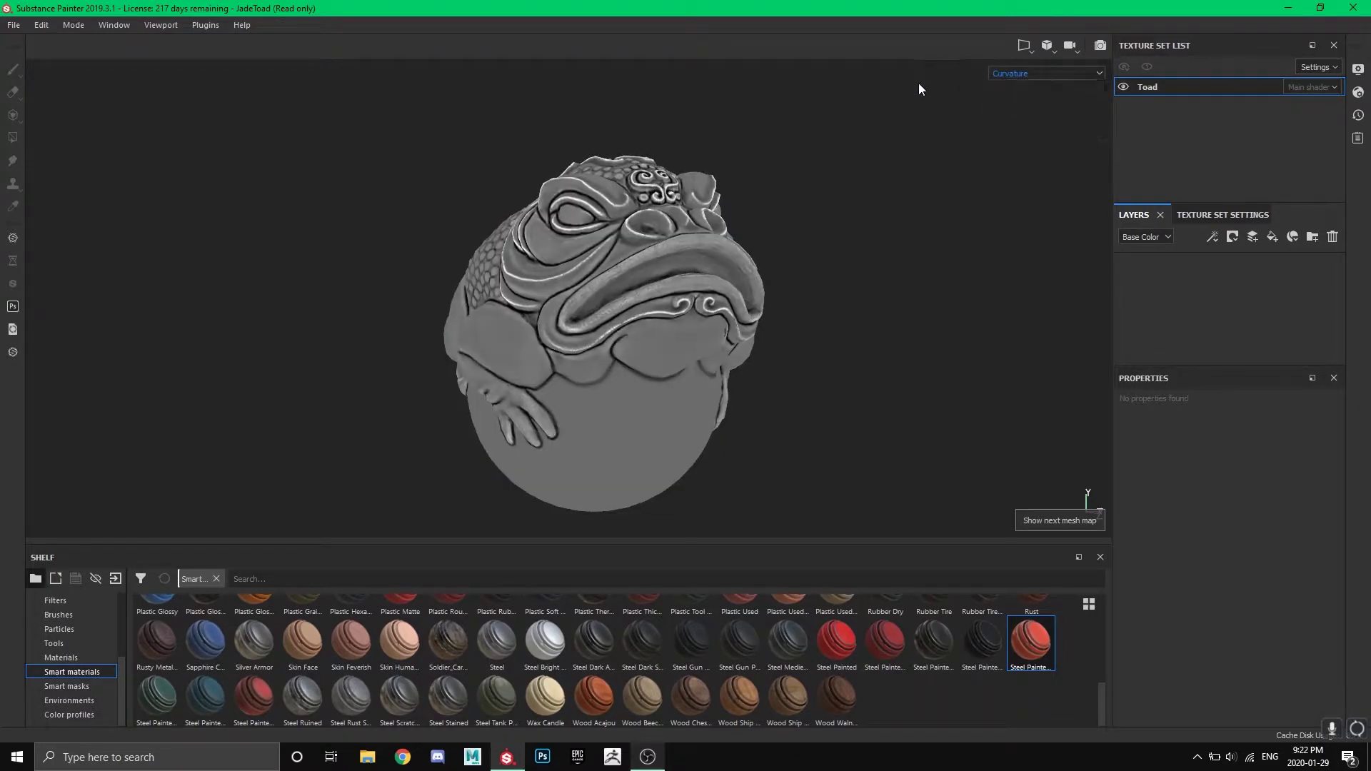
{"action": "left_click", "coordinate": [1061, 76]}
{"action": "left_click", "coordinate": [1031, 90]}
{"action": "mouse_move", "coordinate": [831, 202]}
{"action": "left_mouse_down", "text": "alt"}
{"action": "mouse_move", "coordinate": [1010, 129]}
{"action": "mouse_move", "coordinate": [756, 256]}
{"action": "mouse_move", "coordinate": [779, 188]}
{"action": "mouse_move", "coordinate": [804, 167]}
{"action": "mouse_move", "coordinate": [743, 207]}
{"action": "mouse_move", "coordinate": [722, 264]}
{"action": "mouse_move", "coordinate": [731, 284]}
{"action": "left_mouse_up", "text": "alt"}
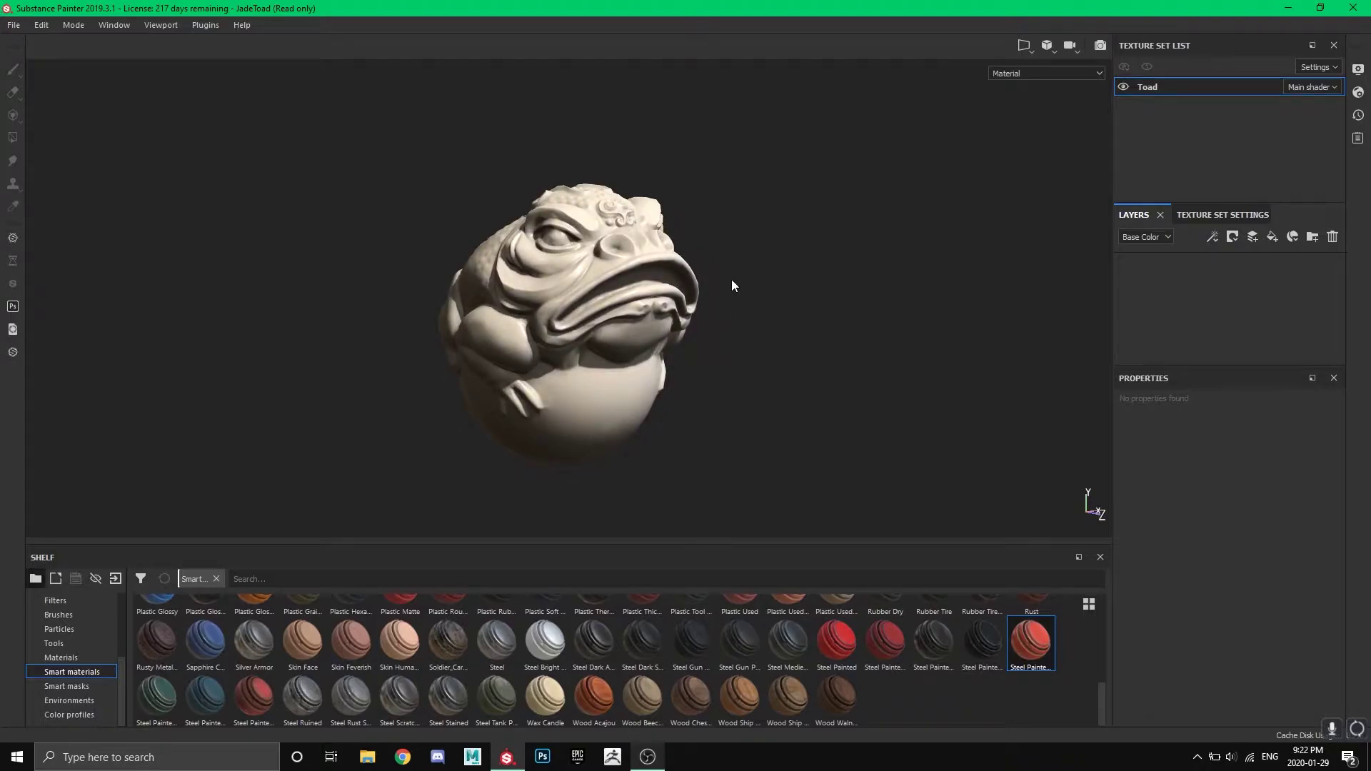
Step: Examine the range of smart materials available in the shelf, from the first entries to the last
{"action": "middle_click_drag", "start_coordinate": [731, 280], "coordinate": [773, 306], "text": "alt"}
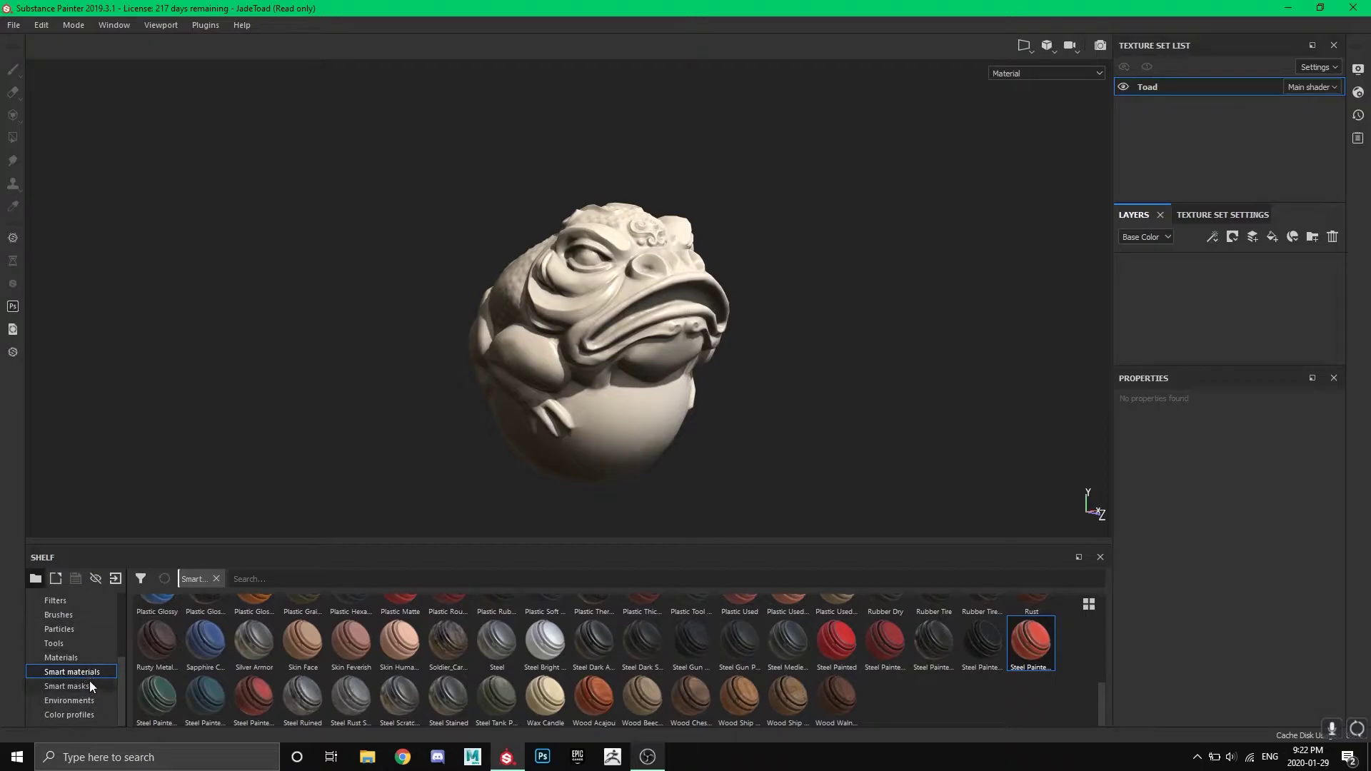
{"action": "scroll", "coordinate": [723, 674], "scroll_direction": "up", "scroll_amount": 3}
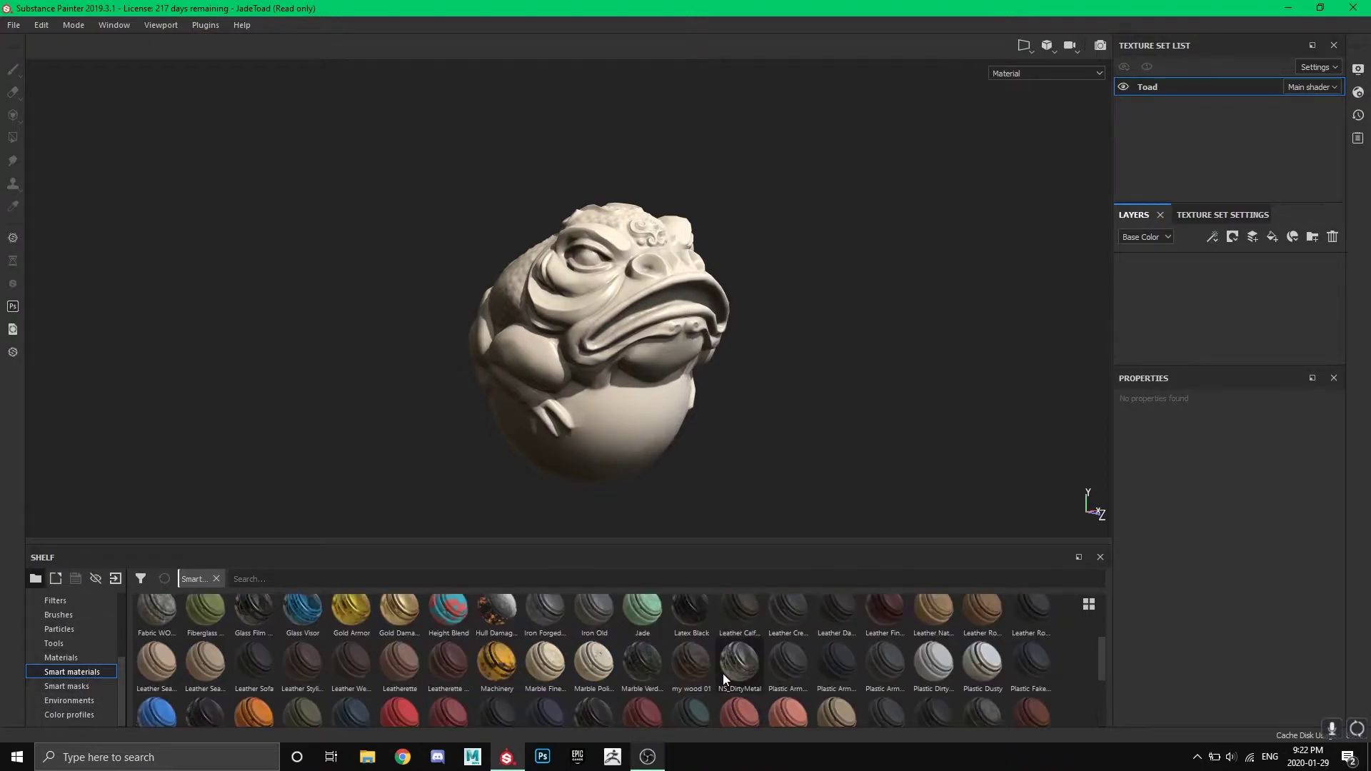
{"action": "scroll", "coordinate": [723, 674], "scroll_direction": "down", "scroll_amount": 3}
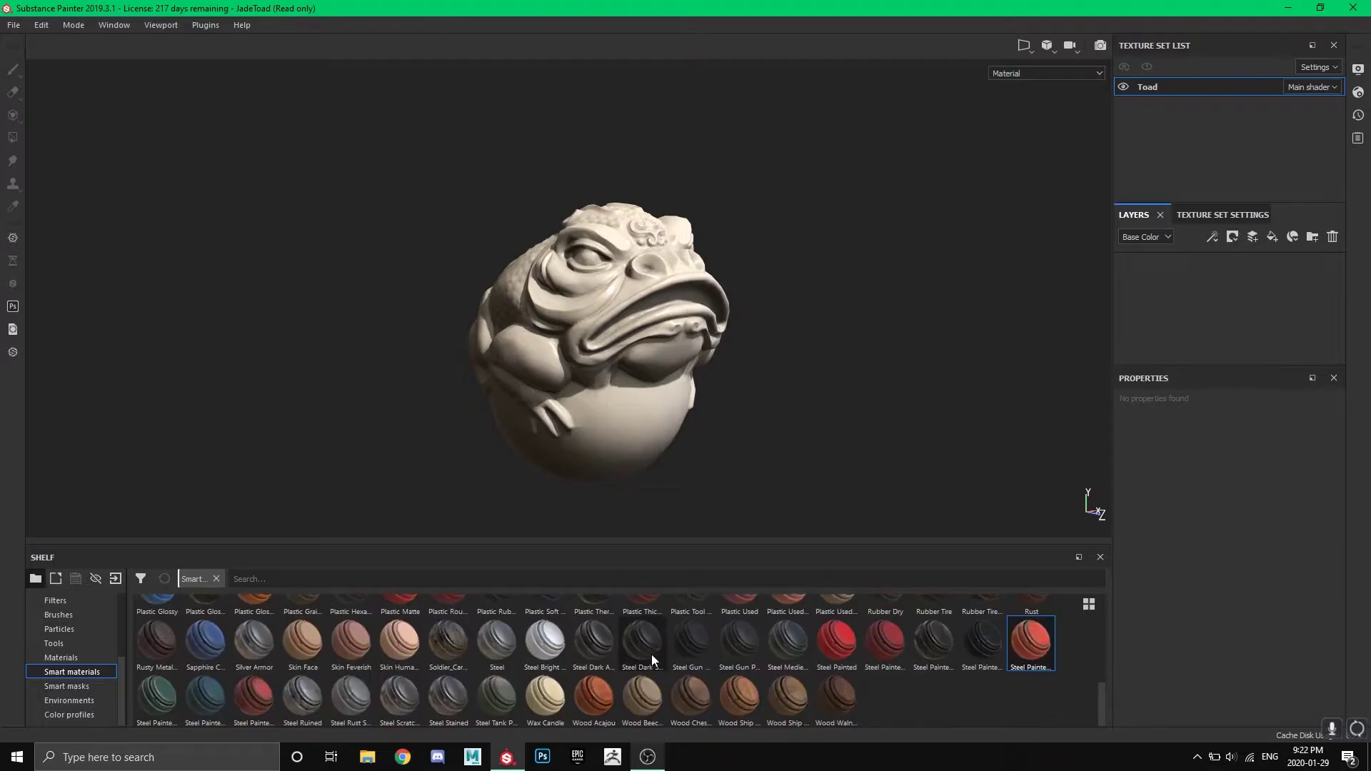
{"action": "scroll", "coordinate": [844, 688], "scroll_direction": "up", "scroll_amount": 6}
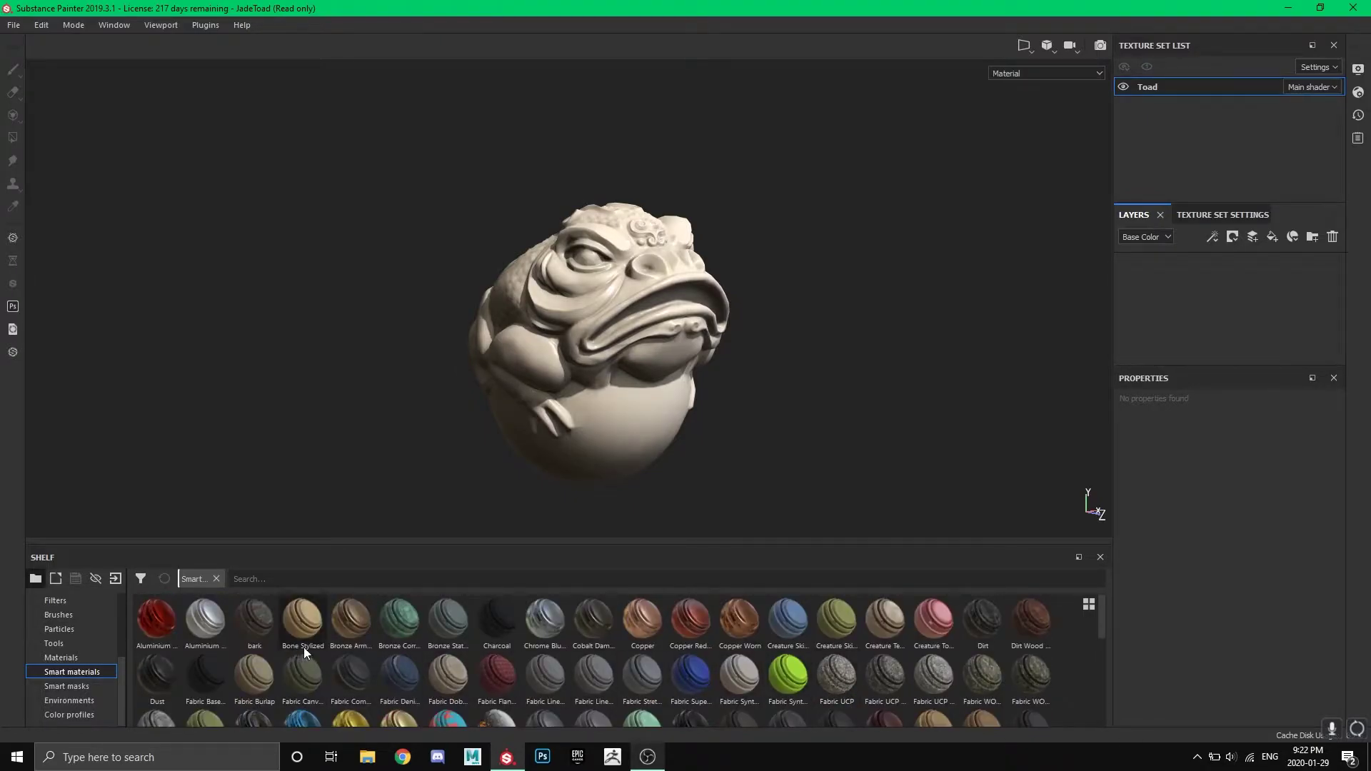
{"action": "scroll", "coordinate": [317, 640], "scroll_direction": "down", "scroll_amount": 5}
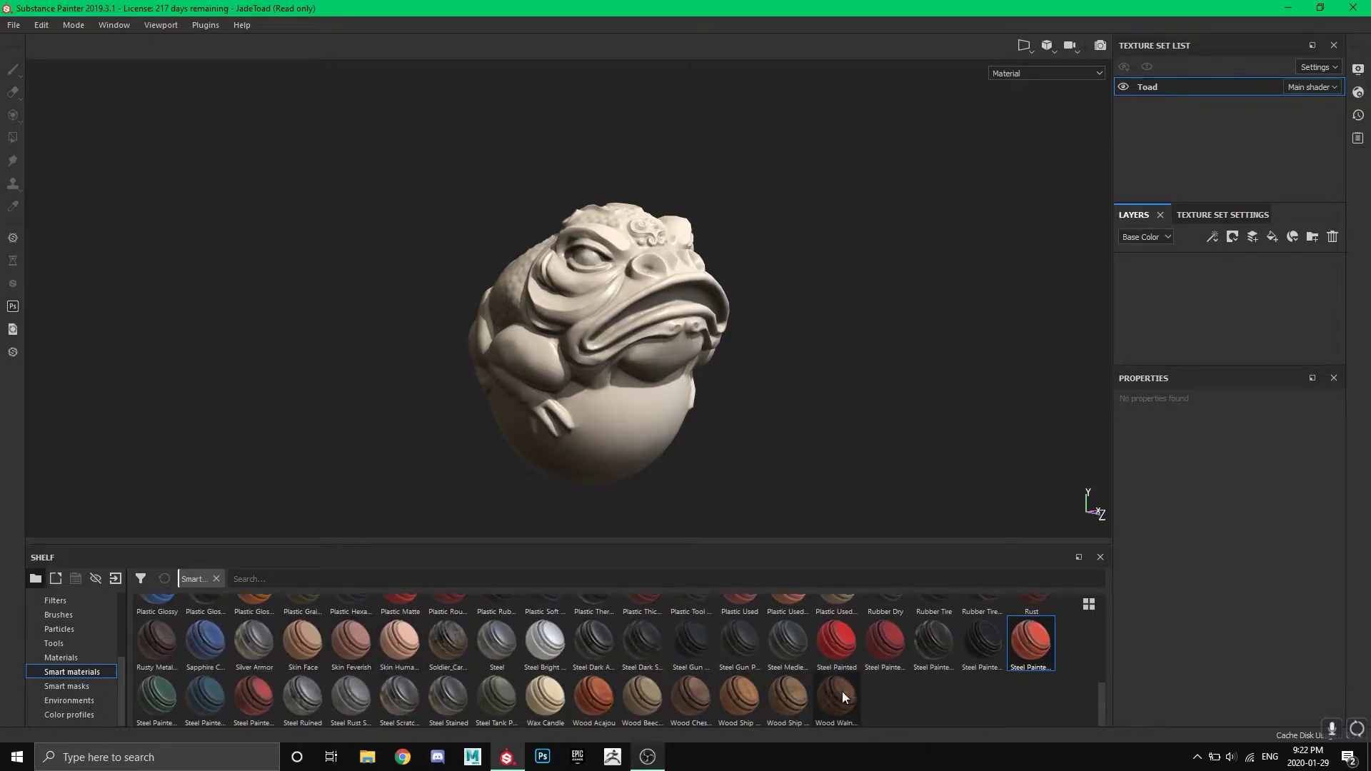
{"action": "scroll", "coordinate": [821, 697], "scroll_direction": "up", "scroll_amount": 5}
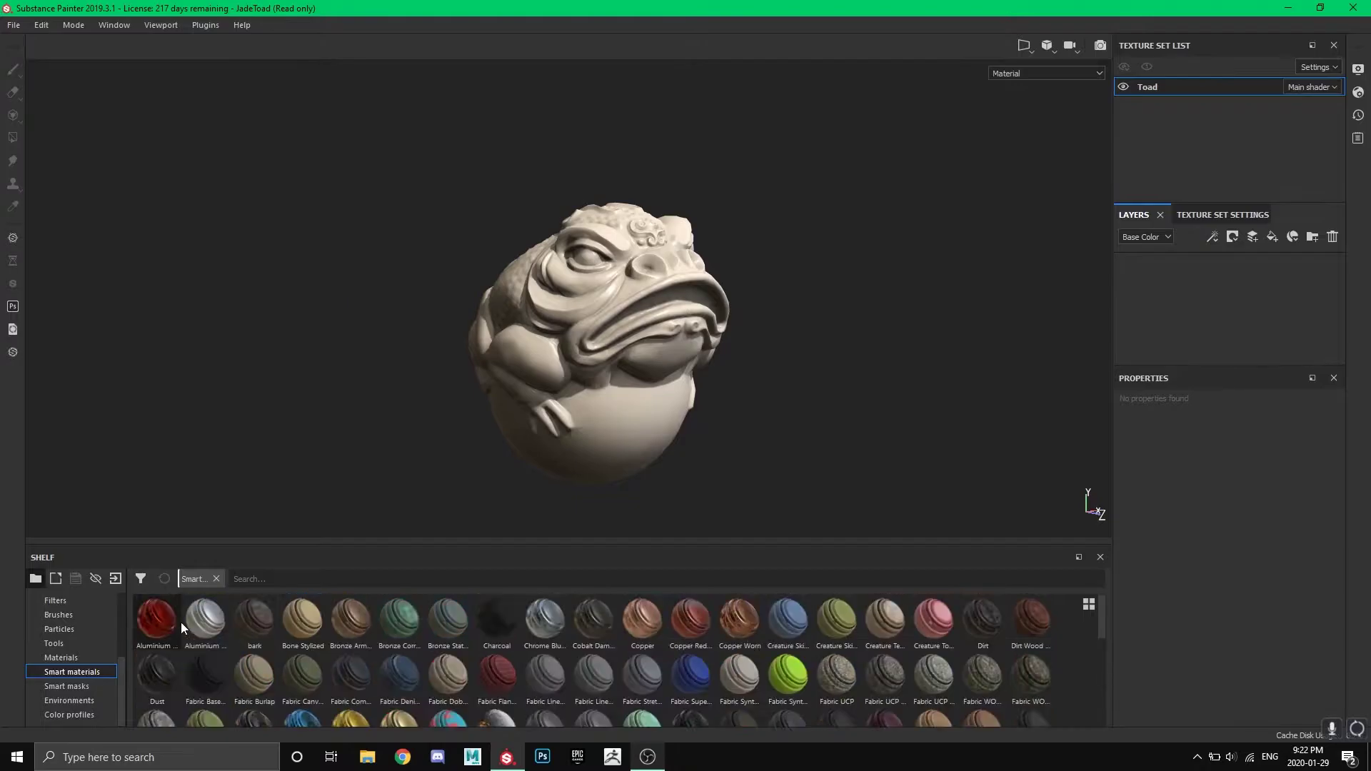
{"action": "scroll", "coordinate": [722, 692], "scroll_direction": "down", "scroll_amount": 5}
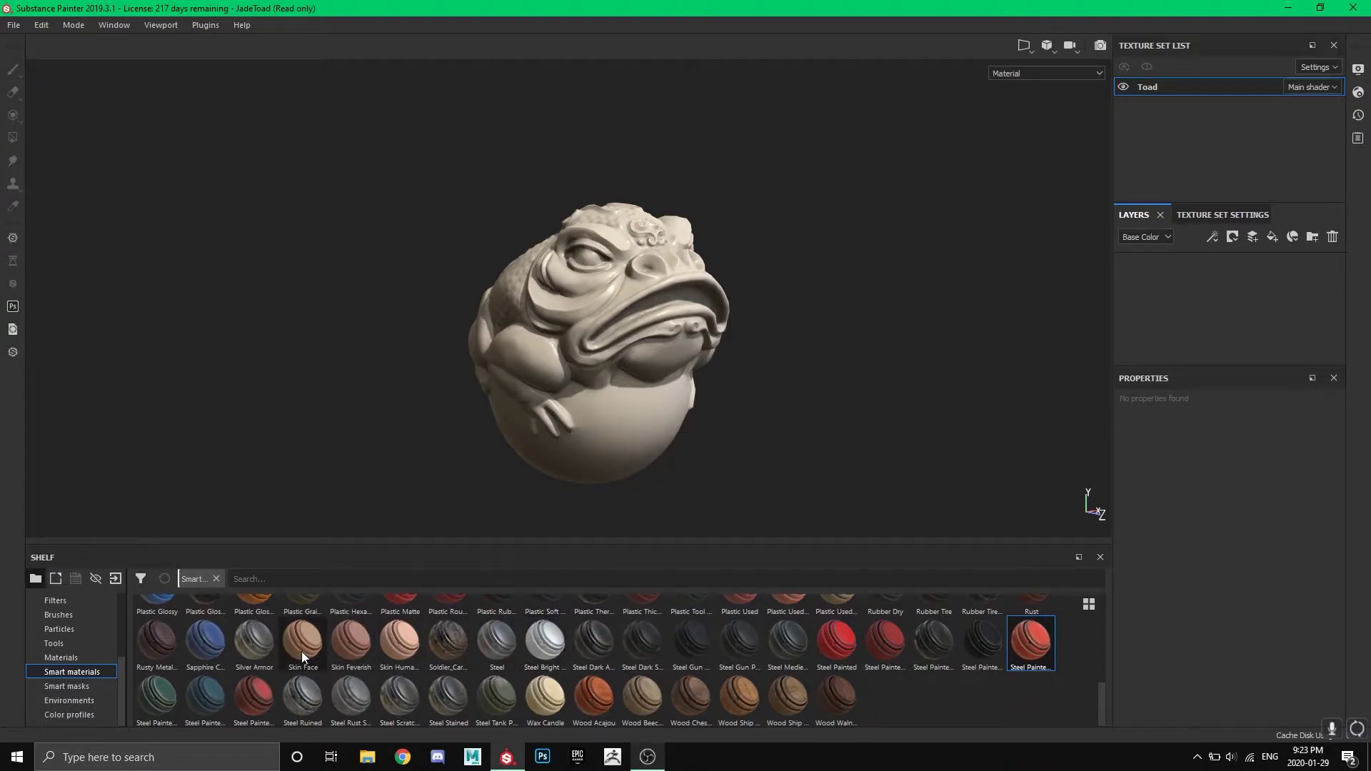
{"action": "mouse_move", "coordinate": [302, 650]}
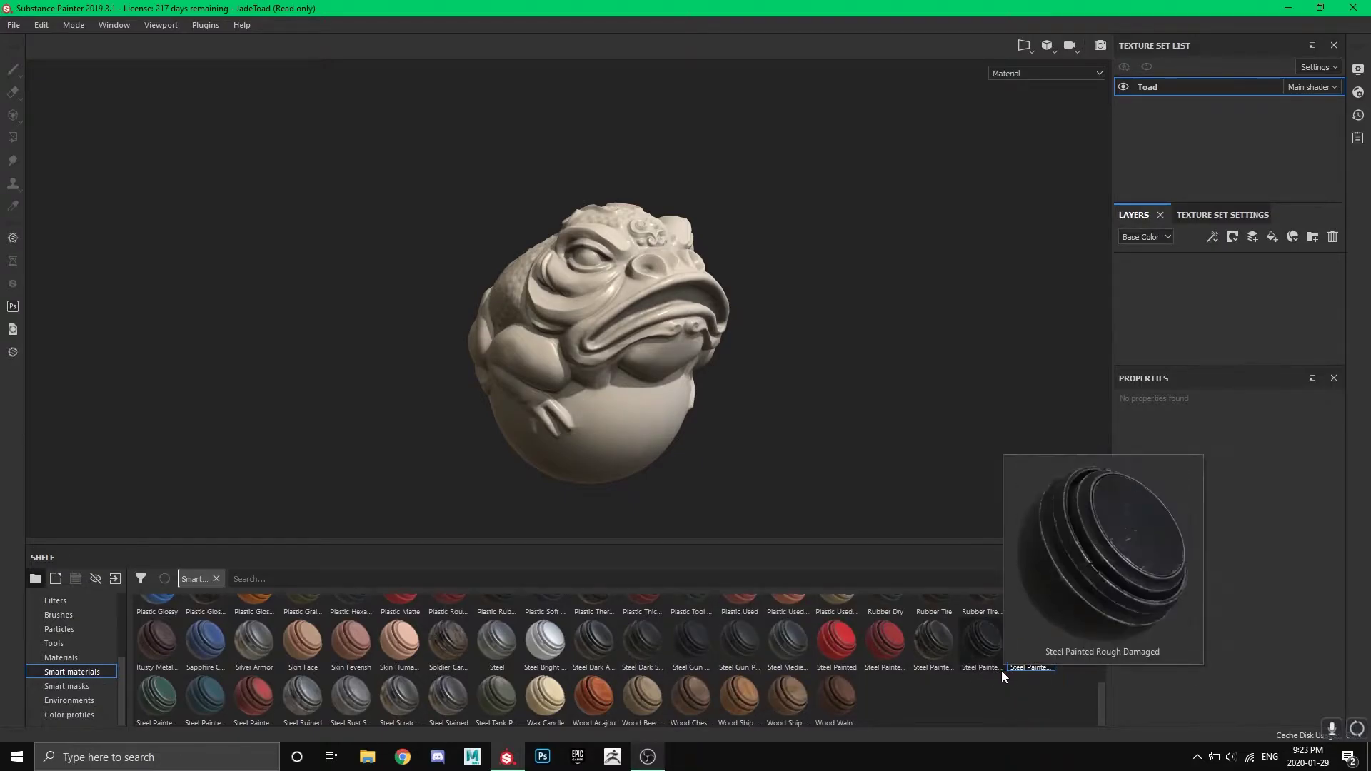
{"action": "mouse_move", "coordinate": [890, 648]}
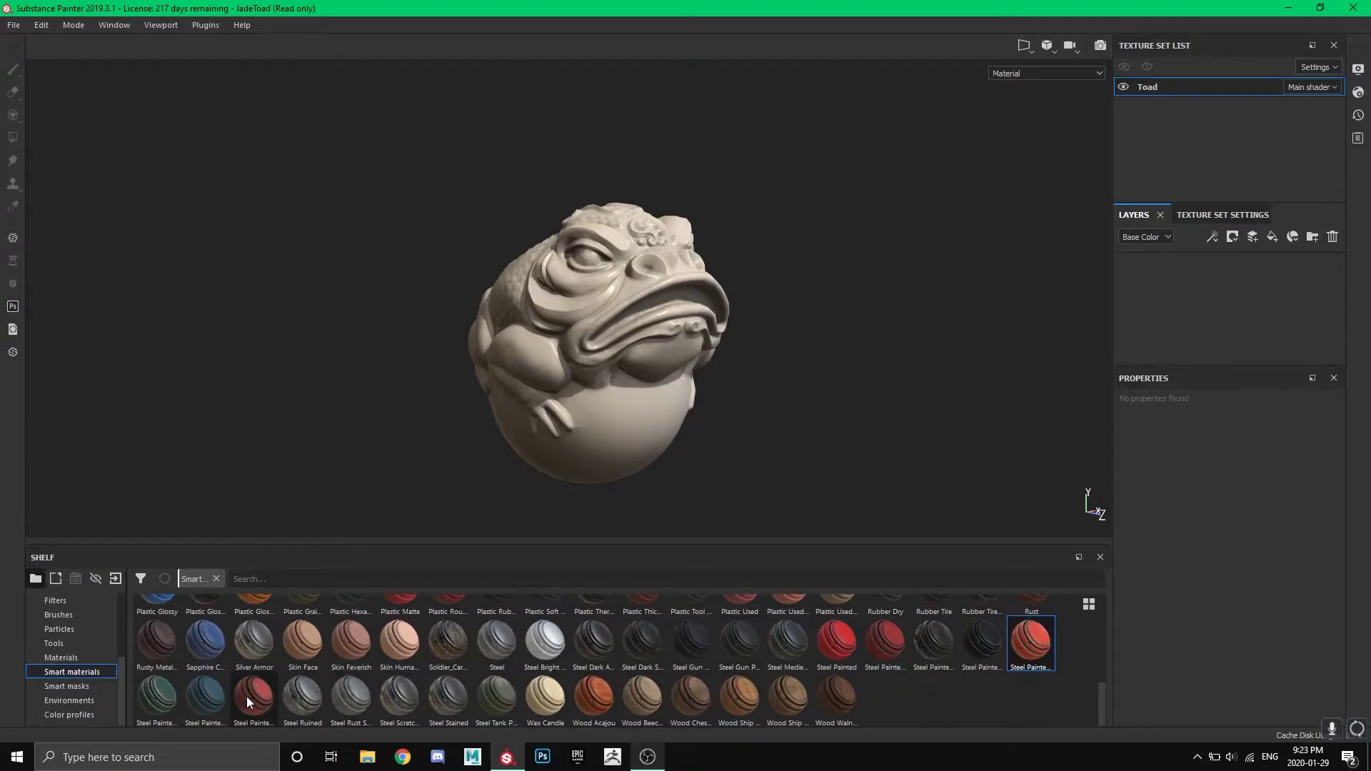
{"action": "scroll", "coordinate": [248, 696], "scroll_direction": "up", "scroll_amount": 10}
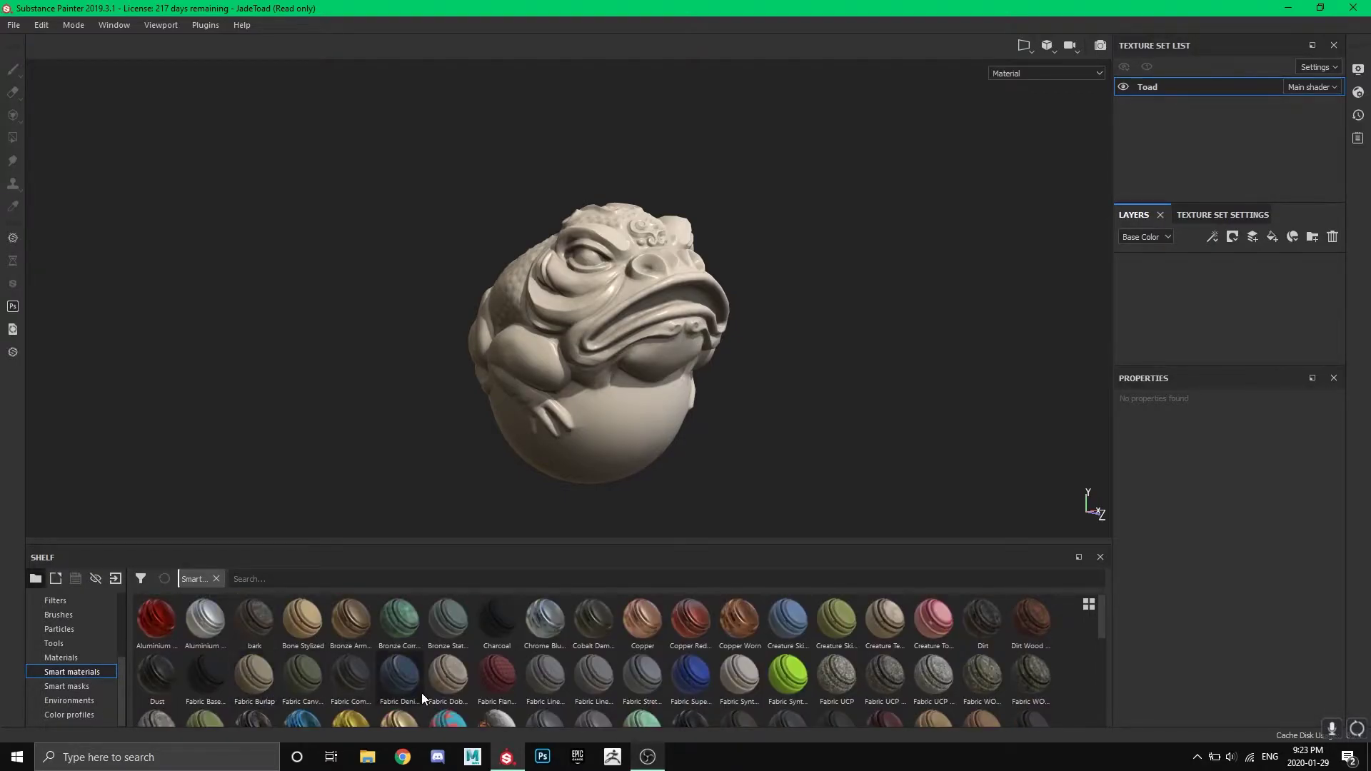
Step: Apply the Bronze Armor smart material to the toad and view the surface up close
{"action": "mouse_move", "coordinate": [346, 636]}
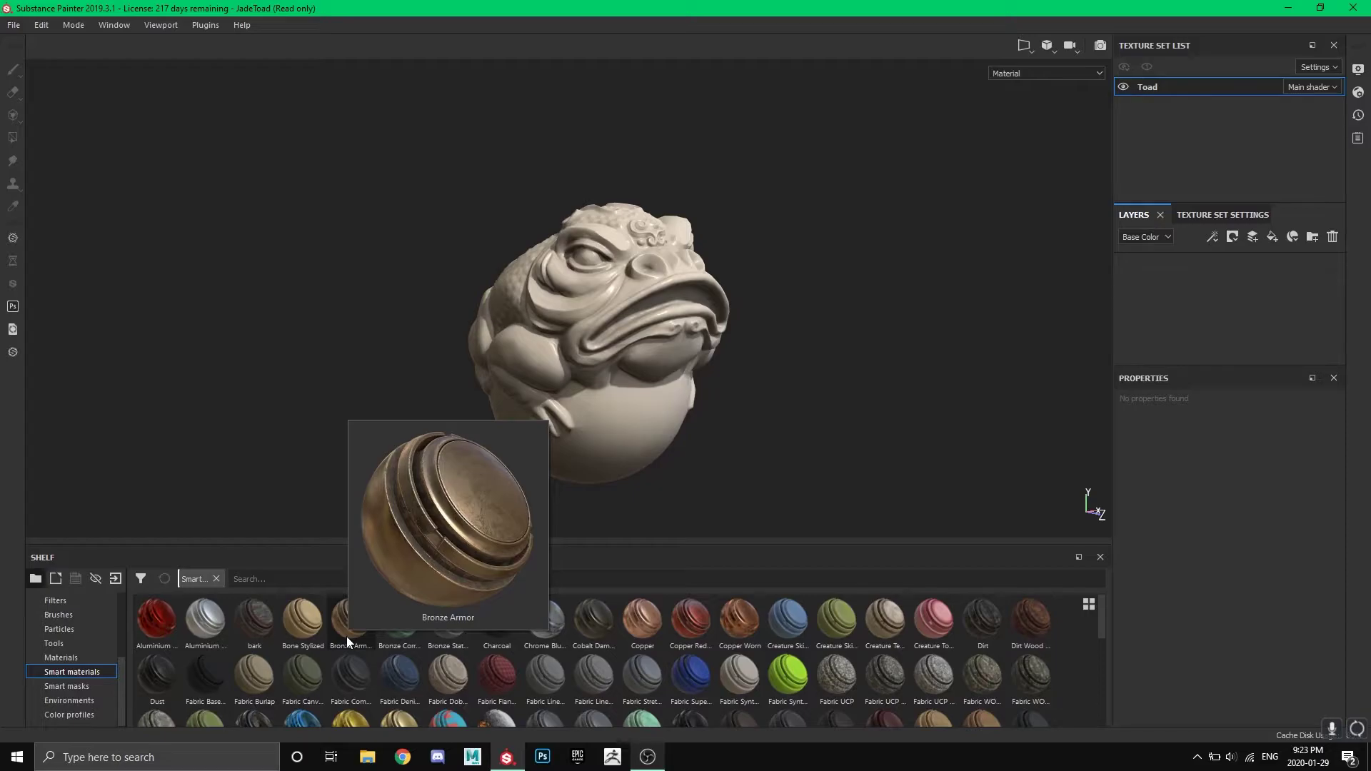
{"action": "left_click_drag", "start_coordinate": [345, 637], "coordinate": [593, 330]}
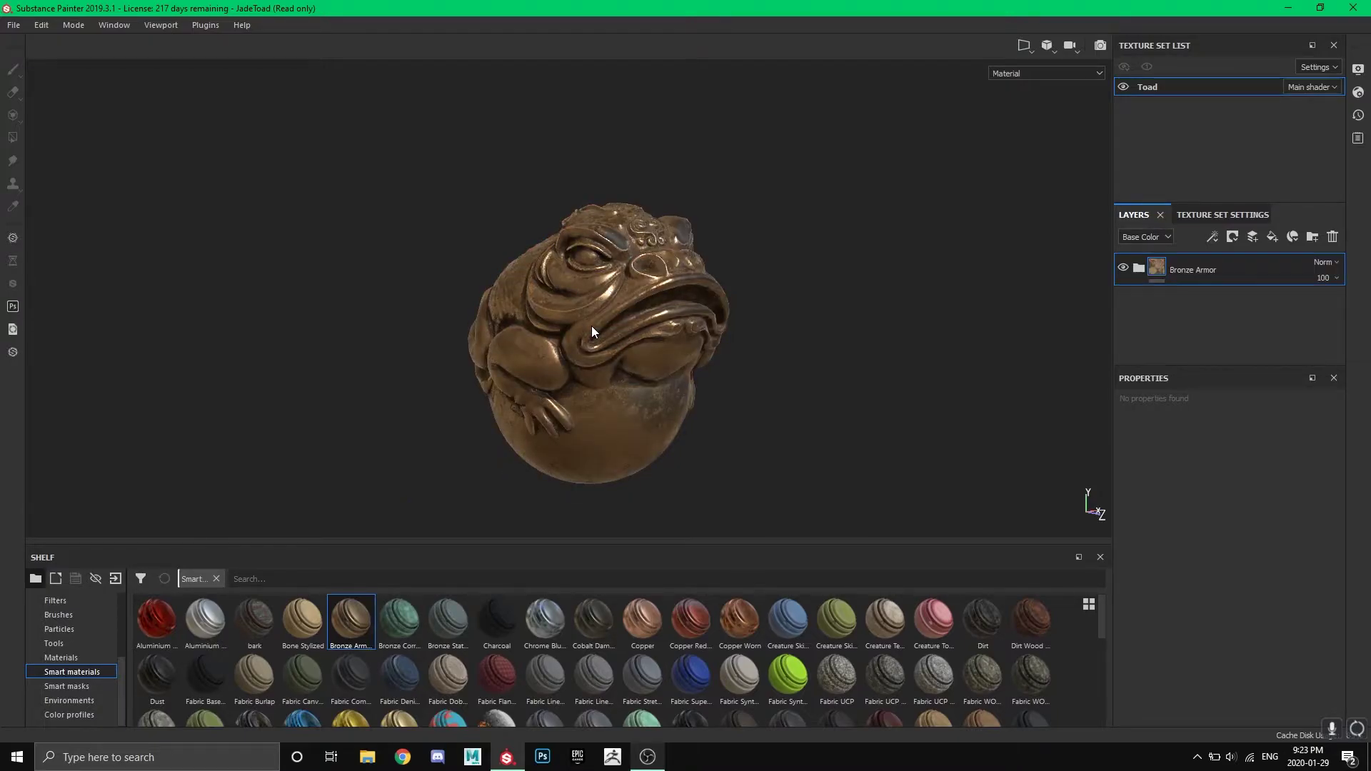
{"action": "right_click_drag", "start_coordinate": [593, 329], "coordinate": [686, 346], "text": "alt"}
{"action": "left_click_drag", "start_coordinate": [537, 349], "coordinate": [626, 362], "text": "alt"}
{"action": "right_click_drag", "start_coordinate": [749, 300], "coordinate": [842, 321], "text": "alt"}
{"action": "left_click_drag", "start_coordinate": [722, 328], "coordinate": [755, 367], "text": "alt"}
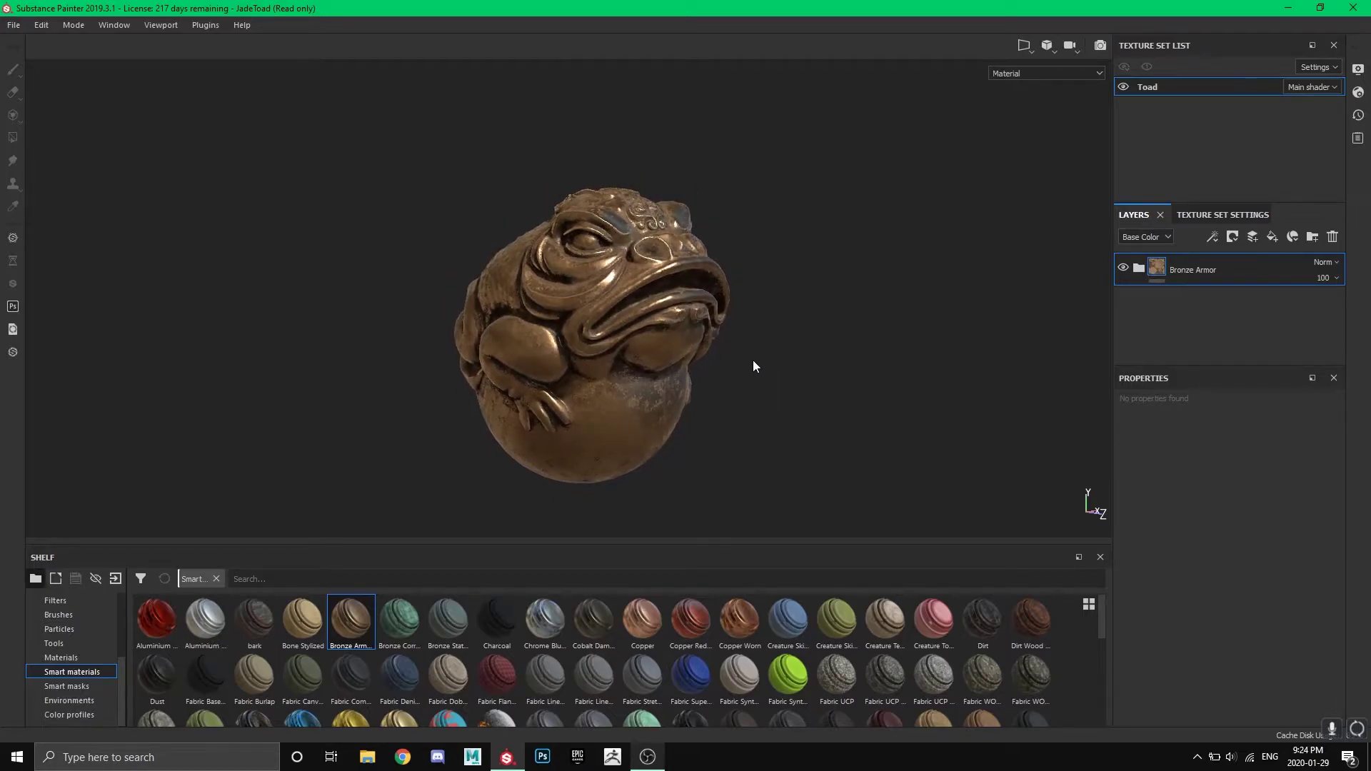
Step: Rotate the environment lighting around the toad and examine the bronze surface from several angles and distances
{"action": "left_click", "coordinate": [871, 370]}
{"action": "mouse_move", "coordinate": [793, 332]}
{"action": "right_mouse_down", "text": "shift"}
{"action": "mouse_move", "coordinate": [979, 331]}
{"action": "mouse_move", "coordinate": [728, 314]}
{"action": "mouse_move", "coordinate": [639, 324]}
{"action": "mouse_move", "coordinate": [940, 328]}
{"action": "mouse_move", "coordinate": [931, 340]}
{"action": "mouse_move", "coordinate": [725, 341]}
{"action": "mouse_move", "coordinate": [1065, 358]}
{"action": "right_mouse_up", "text": "shift"}
{"action": "left_click_drag", "start_coordinate": [792, 405], "coordinate": [855, 337], "text": "alt"}
{"action": "right_click_drag", "start_coordinate": [855, 337], "coordinate": [593, 319], "text": "alt"}
{"action": "left_click_drag", "start_coordinate": [593, 318], "coordinate": [636, 307], "text": "alt"}
{"action": "right_click_drag", "start_coordinate": [636, 306], "coordinate": [514, 315], "text": "shift"}
{"action": "right_click_drag", "start_coordinate": [514, 314], "coordinate": [866, 321], "text": "alt"}
{"action": "left_click_drag", "start_coordinate": [866, 321], "coordinate": [768, 309], "text": "alt"}
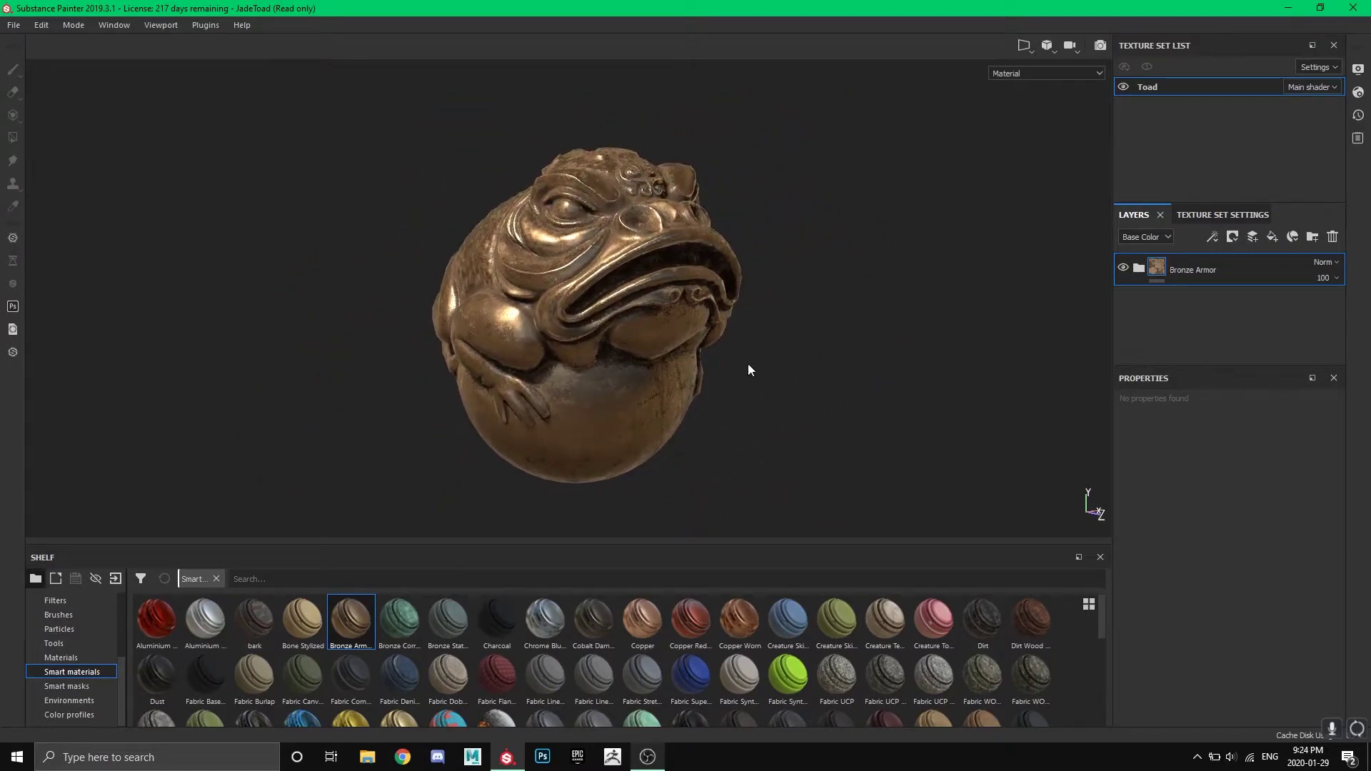
Step: Delete the Bronze Armor layer and apply the Steel Tank Painted smart material to the toad instead
{"action": "scroll", "coordinate": [429, 670], "scroll_direction": "down", "scroll_amount": 6}
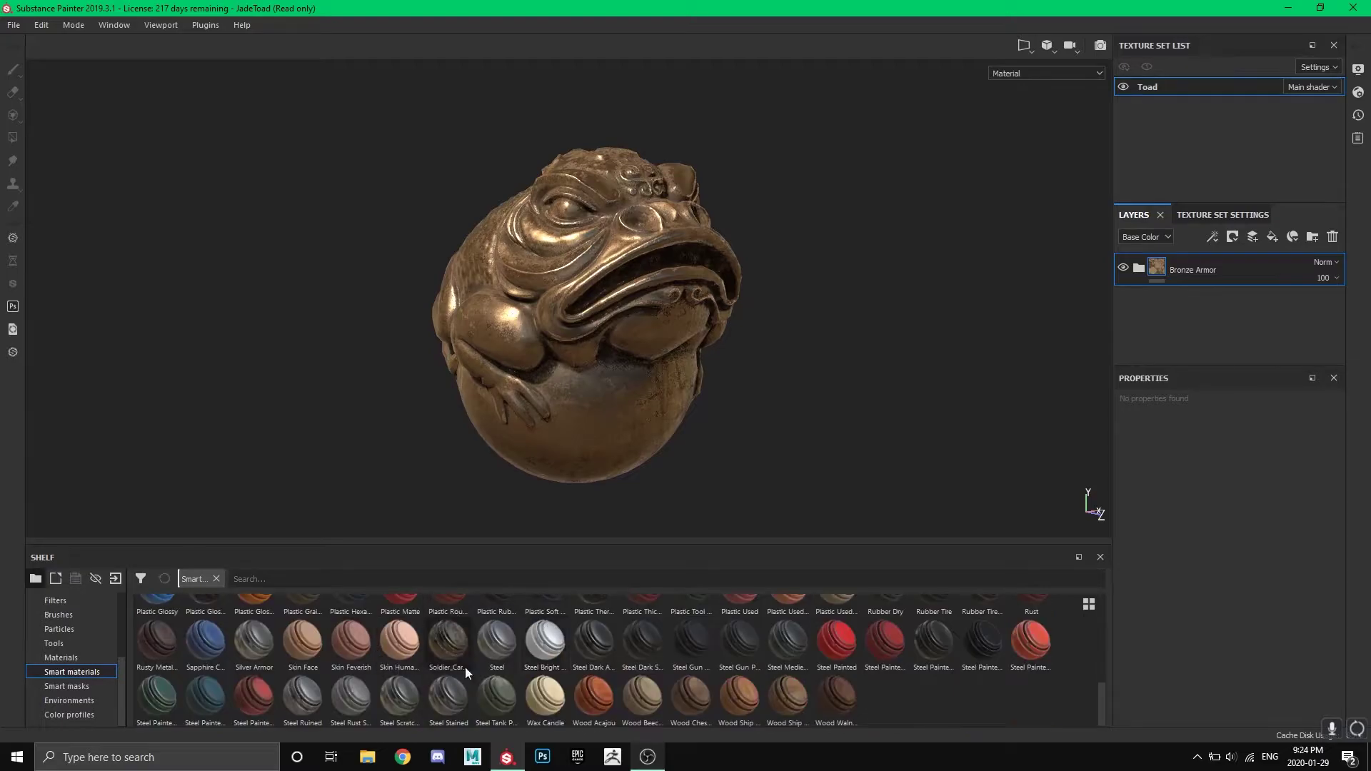
{"action": "left_click", "coordinate": [1333, 236]}
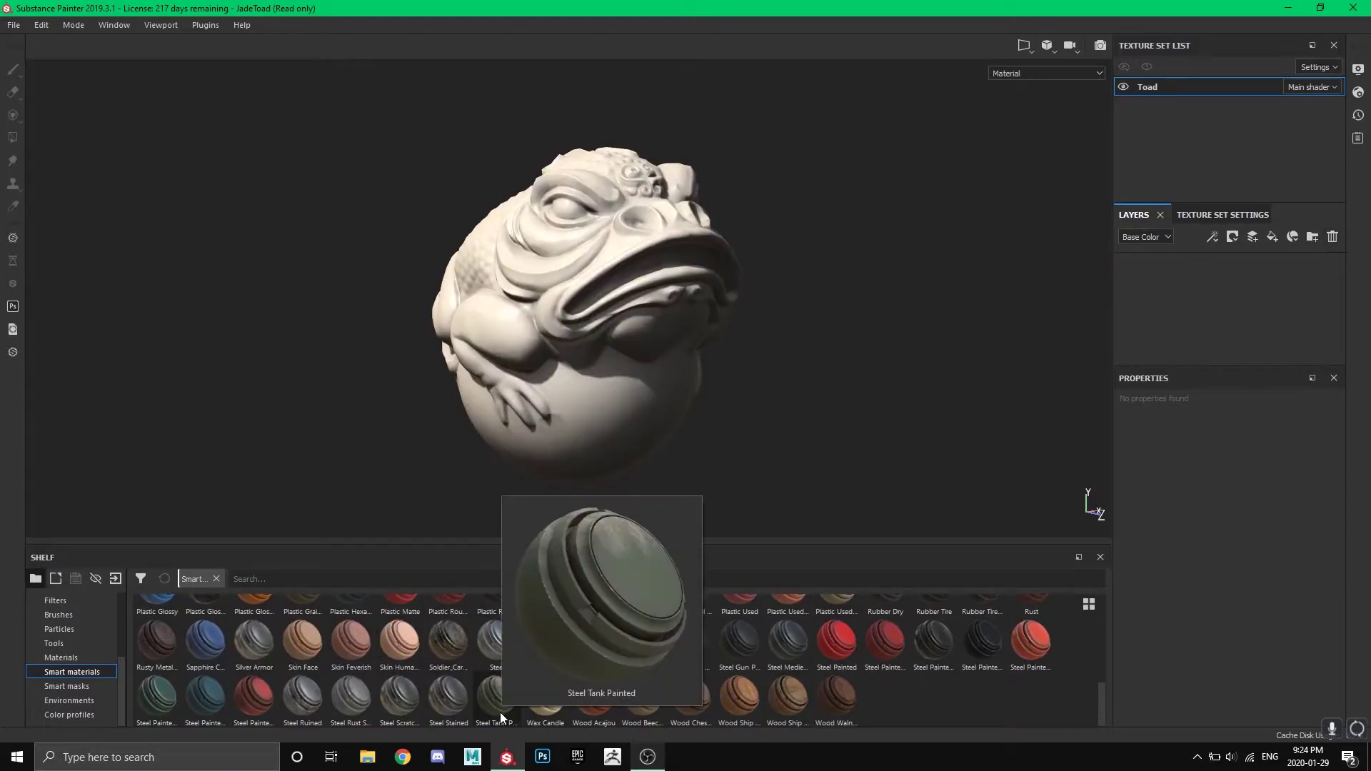
{"action": "left_click_drag", "start_coordinate": [500, 712], "coordinate": [579, 418]}
{"action": "mouse_move", "coordinate": [736, 409]}
{"action": "left_mouse_down", "text": "alt"}
{"action": "mouse_move", "coordinate": [724, 496]}
{"action": "mouse_move", "coordinate": [675, 457]}
{"action": "mouse_move", "coordinate": [695, 481]}
{"action": "mouse_move", "coordinate": [600, 551]}
{"action": "mouse_move", "coordinate": [792, 471]}
{"action": "mouse_move", "coordinate": [581, 170]}
{"action": "left_mouse_up", "text": "alt"}
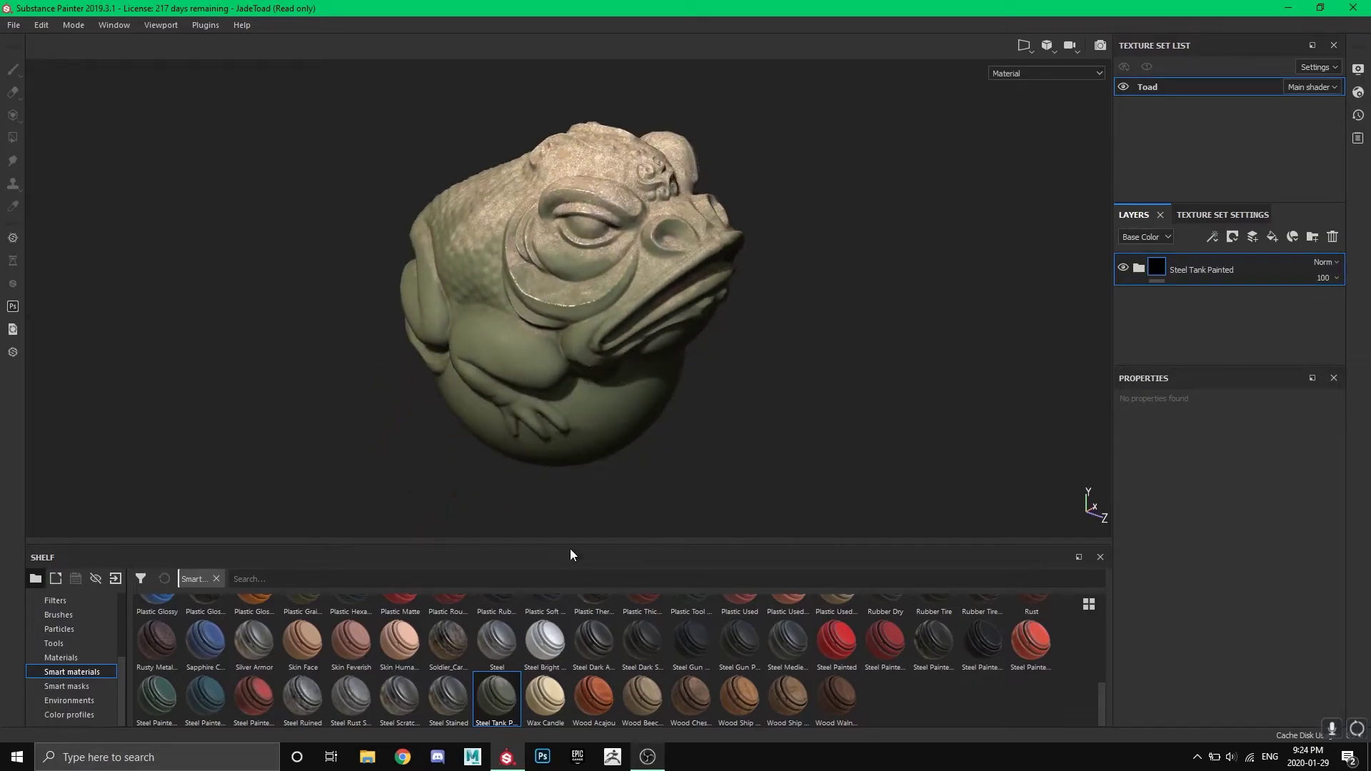
{"action": "left_click_drag", "start_coordinate": [677, 383], "coordinate": [587, 236], "text": "alt"}
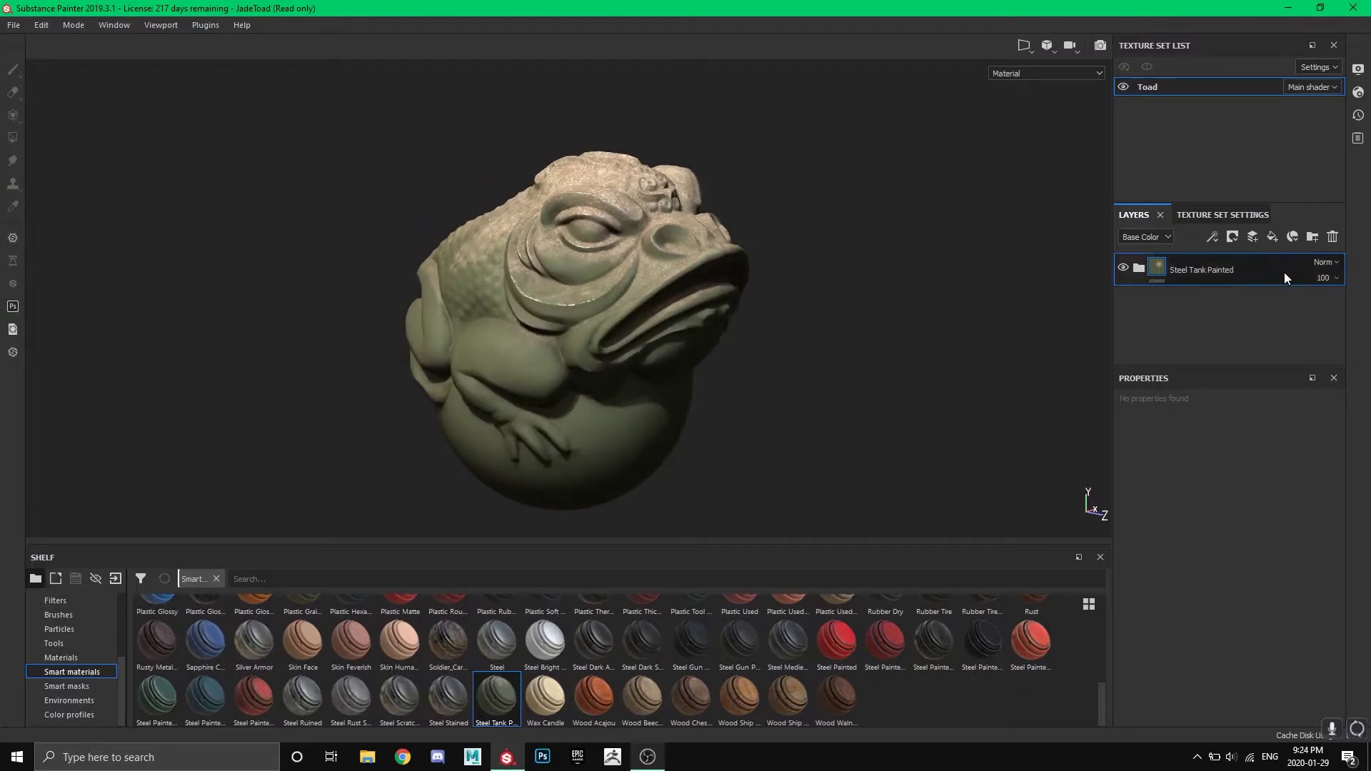
Step: Delete the Steel Tank Painted layer from the toad's layer stack
{"action": "left_click", "coordinate": [1333, 237]}
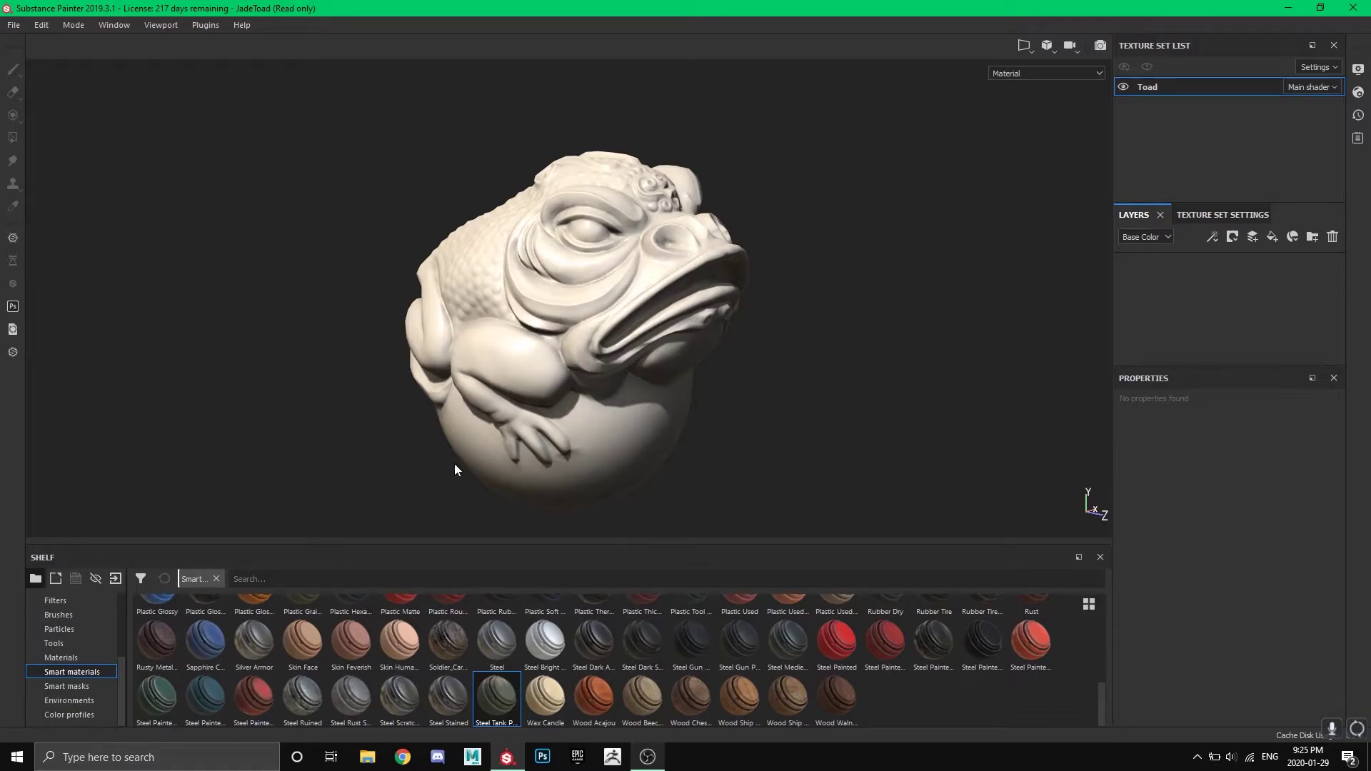
{"action": "mouse_move", "coordinate": [765, 448]}
{"action": "left_mouse_down", "text": "alt"}
{"action": "mouse_move", "coordinate": [661, 443]}
{"action": "mouse_move", "coordinate": [784, 445]}
{"action": "mouse_move", "coordinate": [732, 422]}
{"action": "mouse_move", "coordinate": [649, 474]}
{"action": "mouse_move", "coordinate": [404, 460]}
{"action": "mouse_move", "coordinate": [743, 474]}
{"action": "mouse_move", "coordinate": [620, 447]}
{"action": "mouse_move", "coordinate": [678, 436]}
{"action": "left_mouse_up", "text": "alt"}
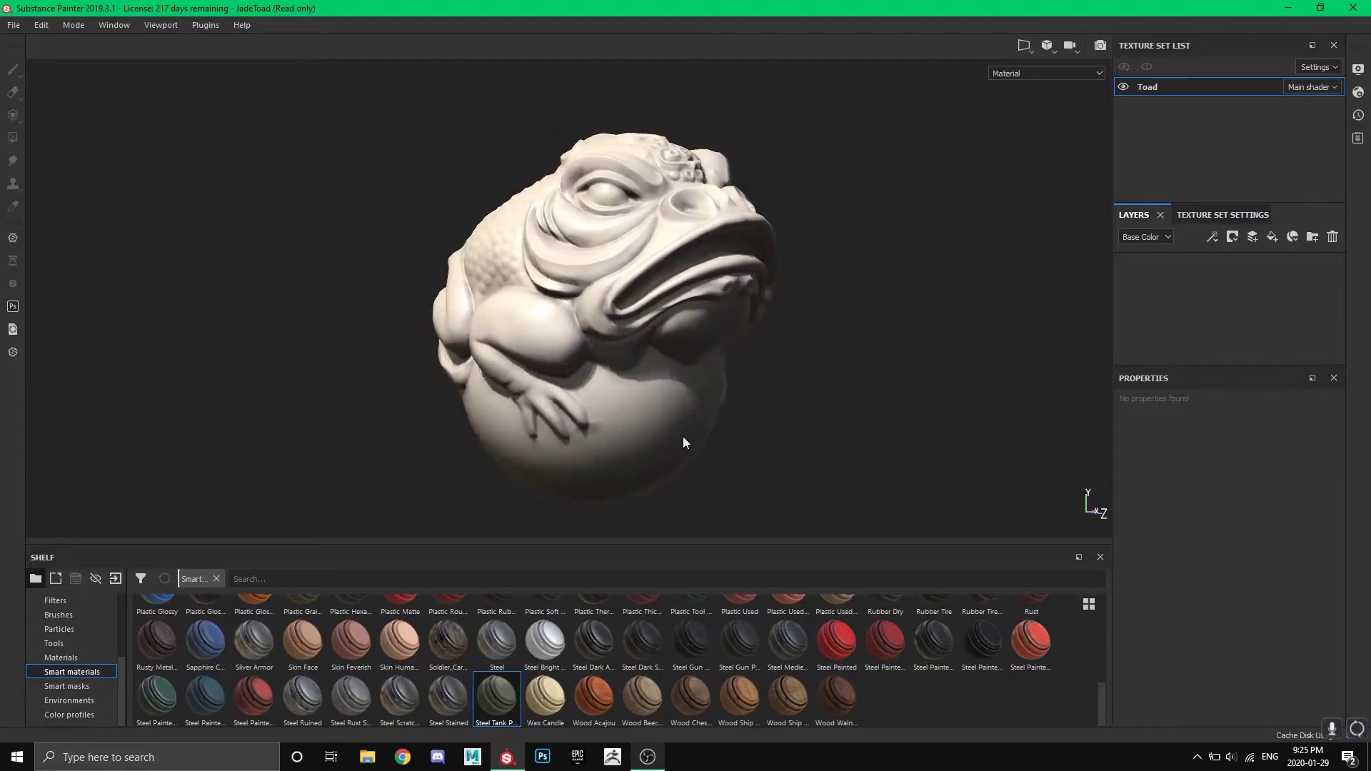
Step: Glance through the smart masks, and apply the regular Carbon material to the toad as a fill layer
{"action": "left_click", "coordinate": [88, 684]}
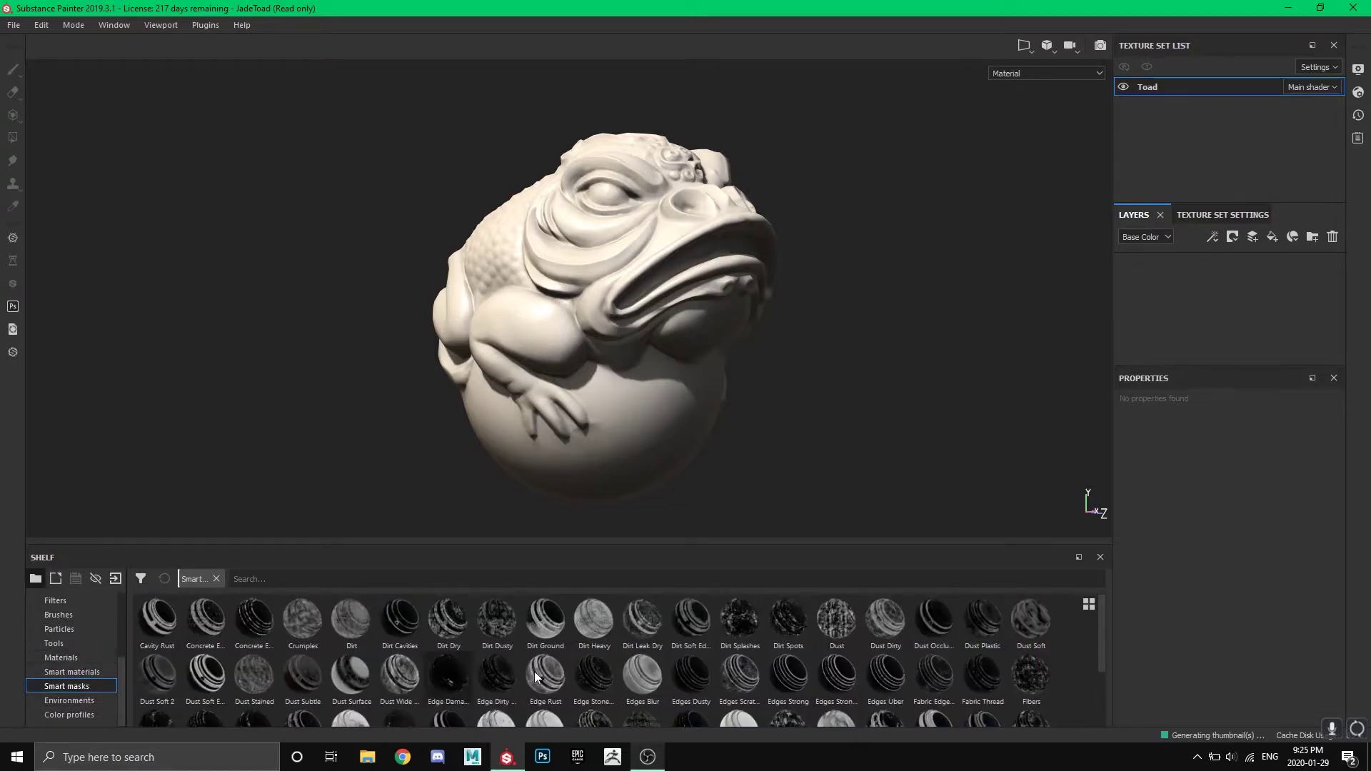
{"action": "scroll", "coordinate": [602, 673], "scroll_direction": "up", "scroll_amount": 3}
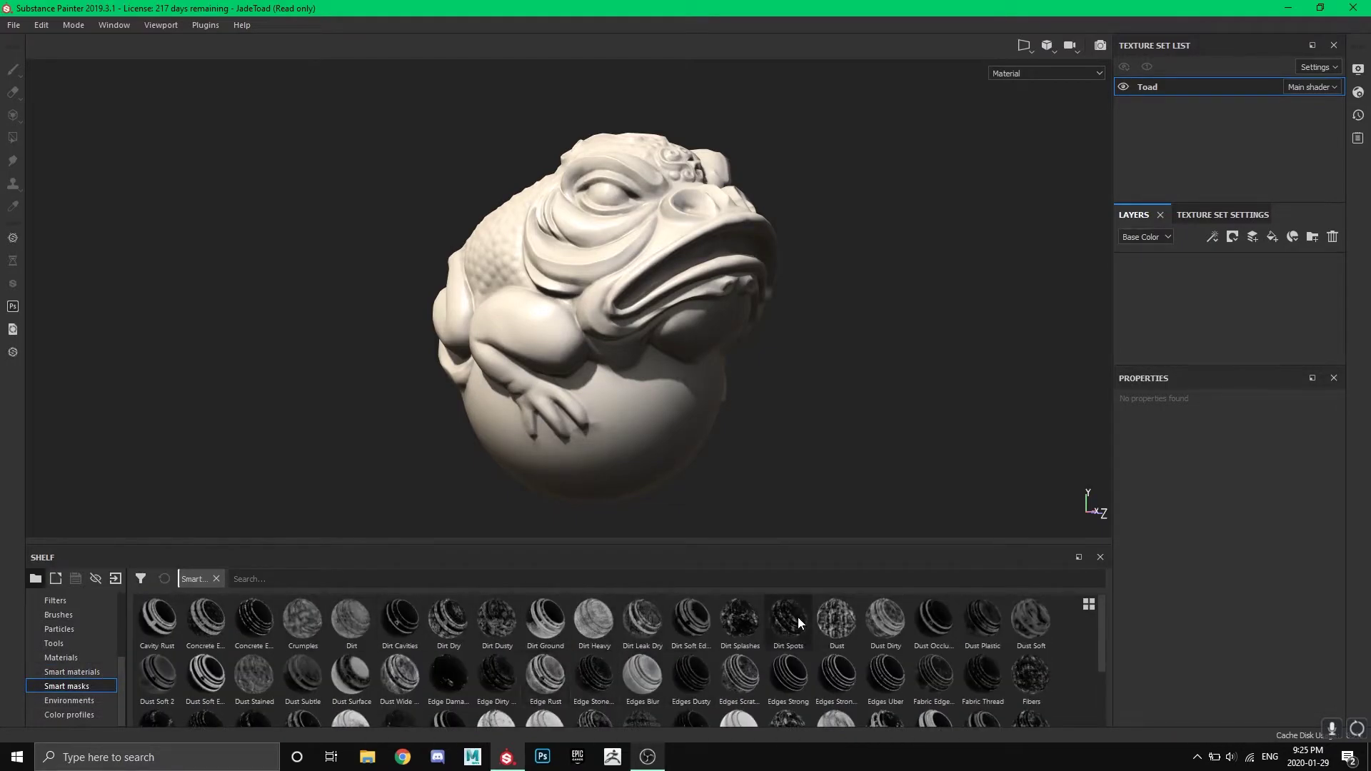
{"action": "left_click", "coordinate": [97, 658]}
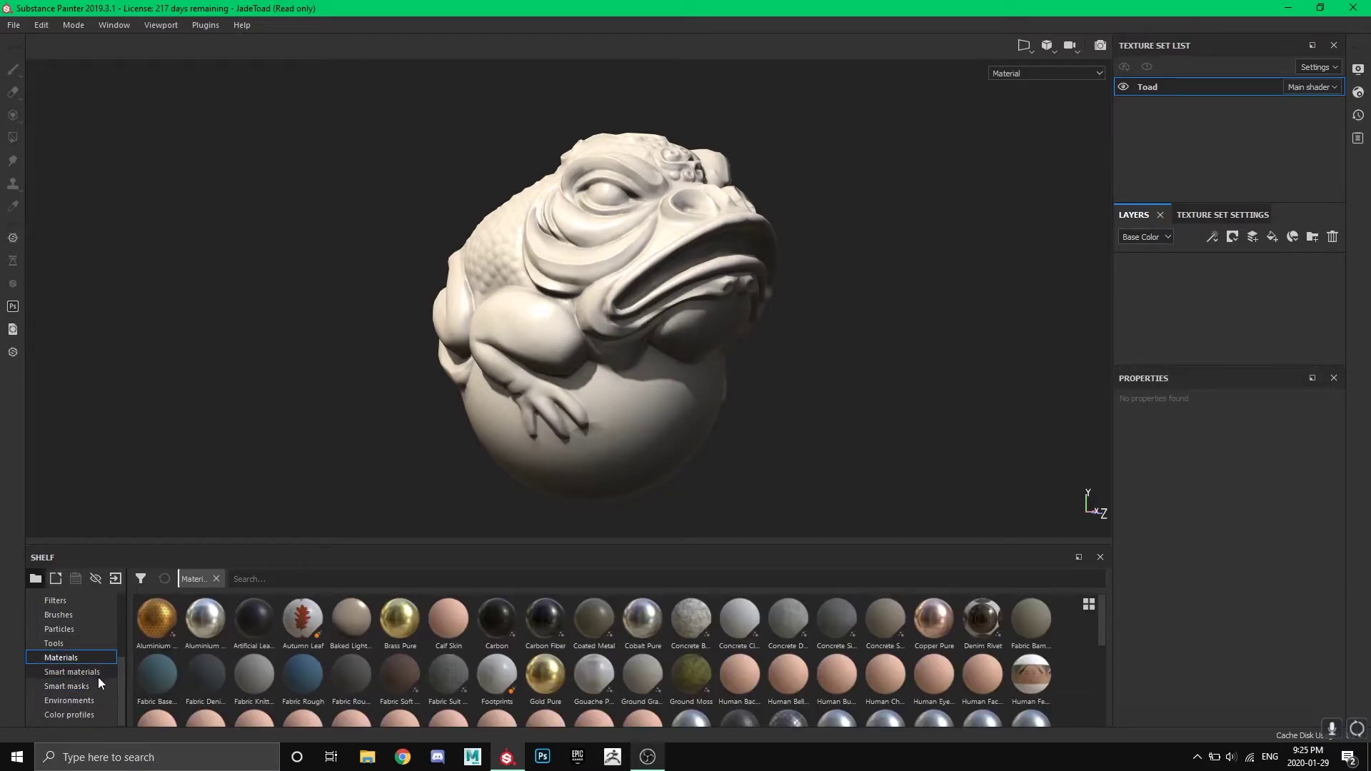
{"action": "left_click_drag", "start_coordinate": [575, 514], "coordinate": [609, 529], "text": "alt"}
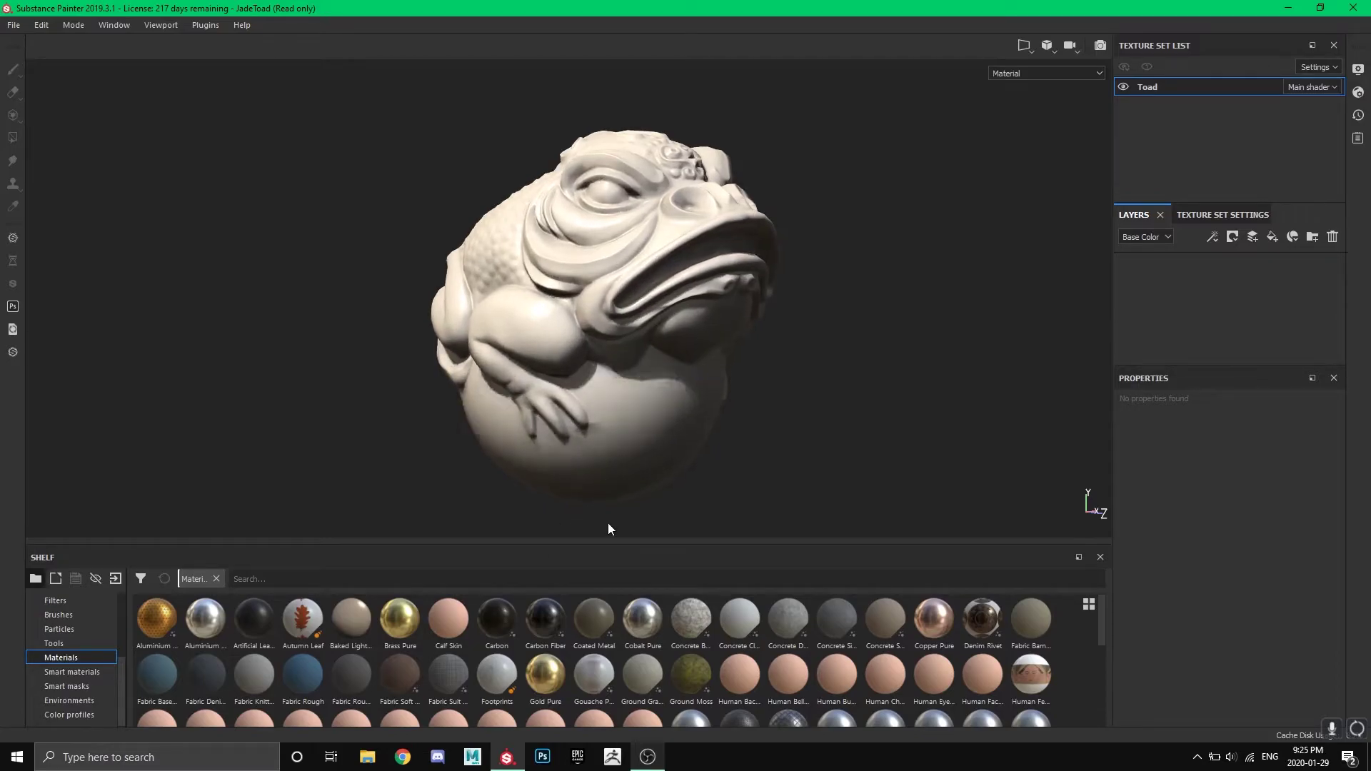
{"action": "left_click_drag", "start_coordinate": [487, 611], "coordinate": [592, 379]}
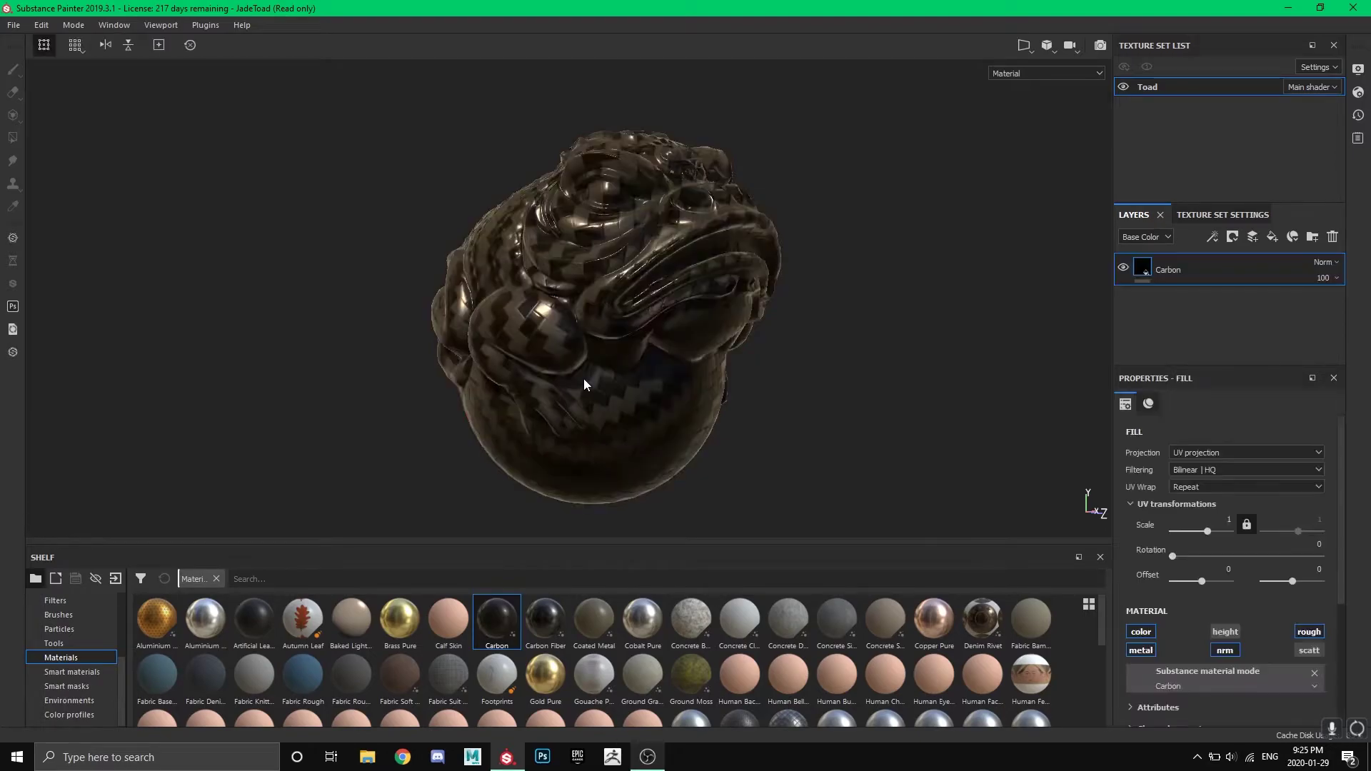
{"action": "left_click_drag", "start_coordinate": [786, 455], "coordinate": [762, 413], "text": "alt"}
{"action": "left_click_drag", "start_coordinate": [794, 447], "coordinate": [796, 414], "text": "alt"}
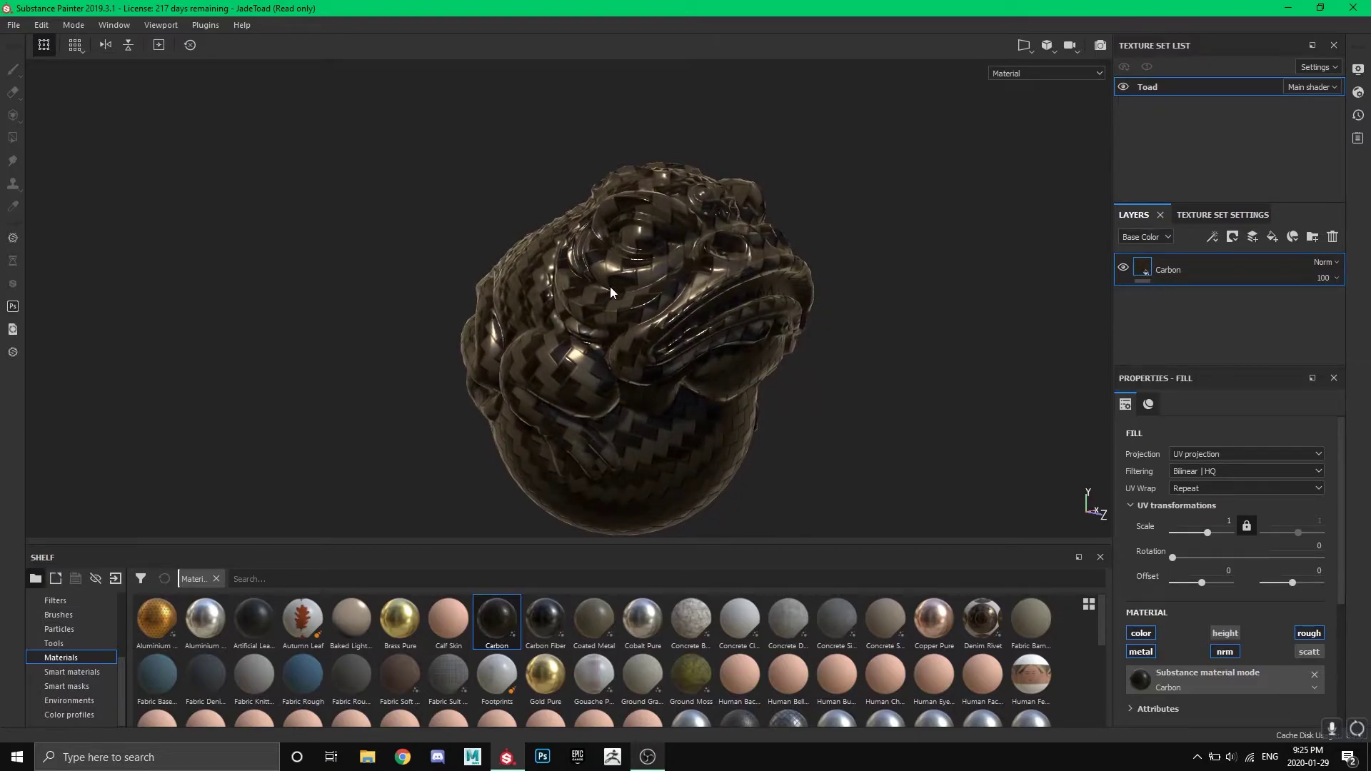
Step: Set the Carbon fill's UV scale to 6.33 and inspect the weave pattern on the toad up close
{"action": "left_click_drag", "start_coordinate": [1207, 533], "coordinate": [1213, 535]}
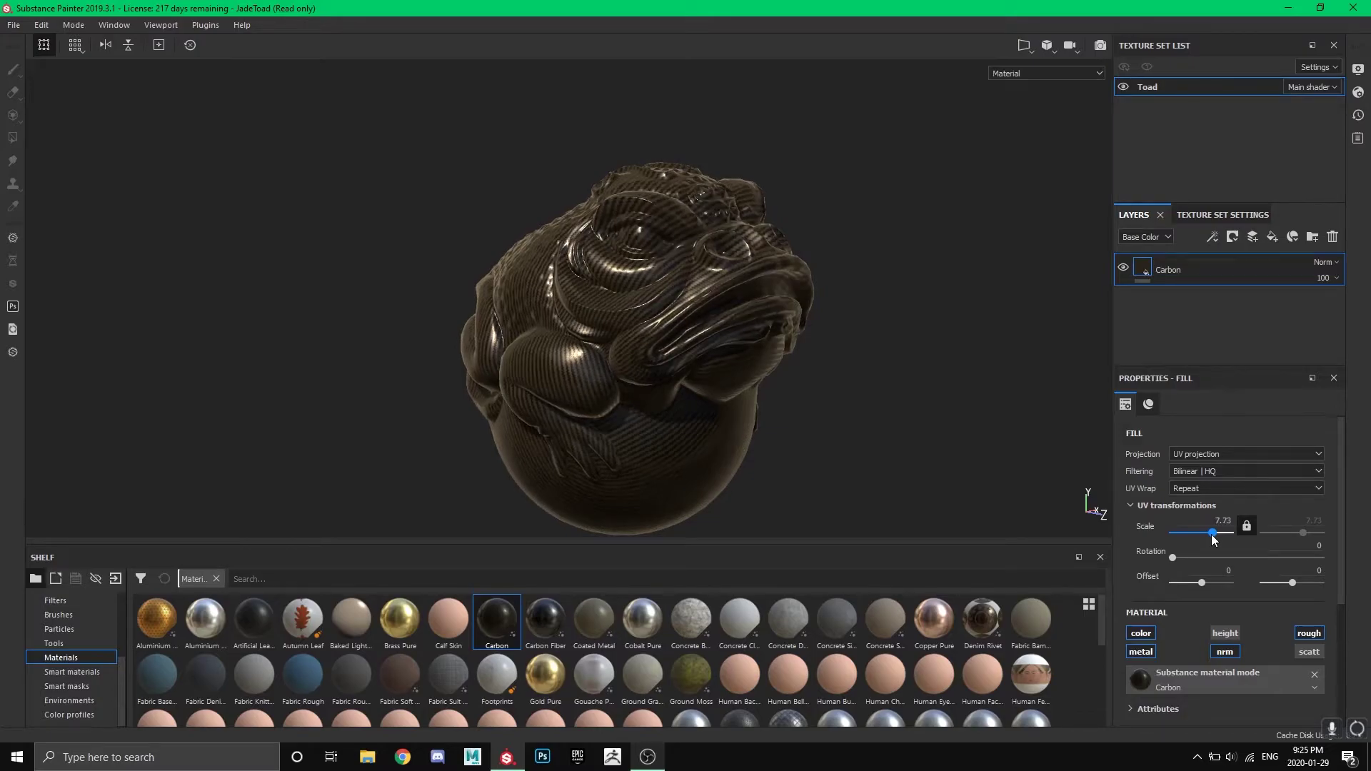
{"action": "key", "text": "ctrl+z"}
{"action": "left_click_drag", "start_coordinate": [860, 389], "coordinate": [475, 377], "text": "alt"}
{"action": "scroll", "coordinate": [603, 419], "scroll_direction": "up", "scroll_amount": 4}
{"action": "left_click_drag", "start_coordinate": [228, 392], "coordinate": [516, 392], "text": "alt"}
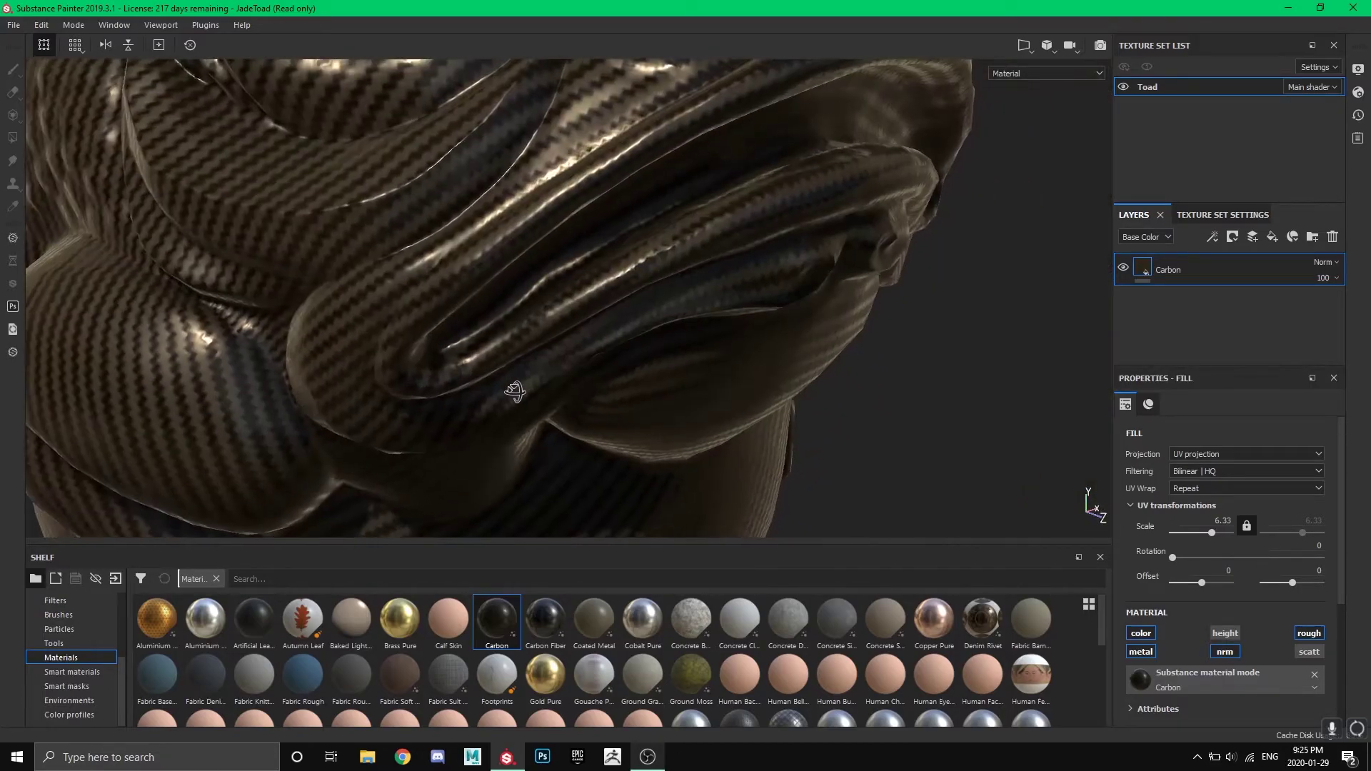
{"action": "left_click_drag", "start_coordinate": [980, 488], "coordinate": [897, 475], "text": "alt"}
{"action": "scroll", "coordinate": [1006, 461], "scroll_direction": "down", "scroll_amount": 5}
{"action": "left_click_drag", "start_coordinate": [1005, 461], "coordinate": [805, 395], "text": "alt"}
{"action": "scroll", "coordinate": [915, 477], "scroll_direction": "down", "scroll_amount": 2}
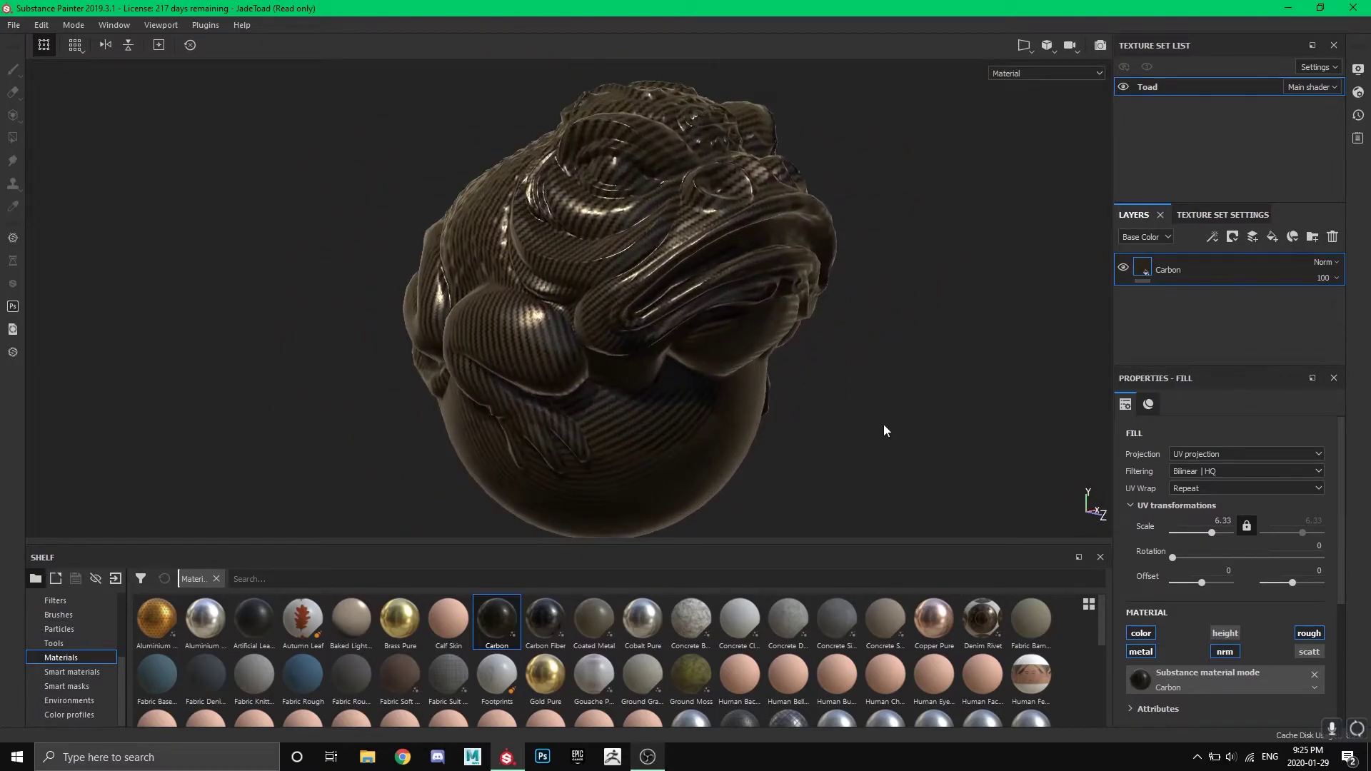
{"action": "scroll", "coordinate": [891, 422], "scroll_direction": "up", "scroll_amount": 2}
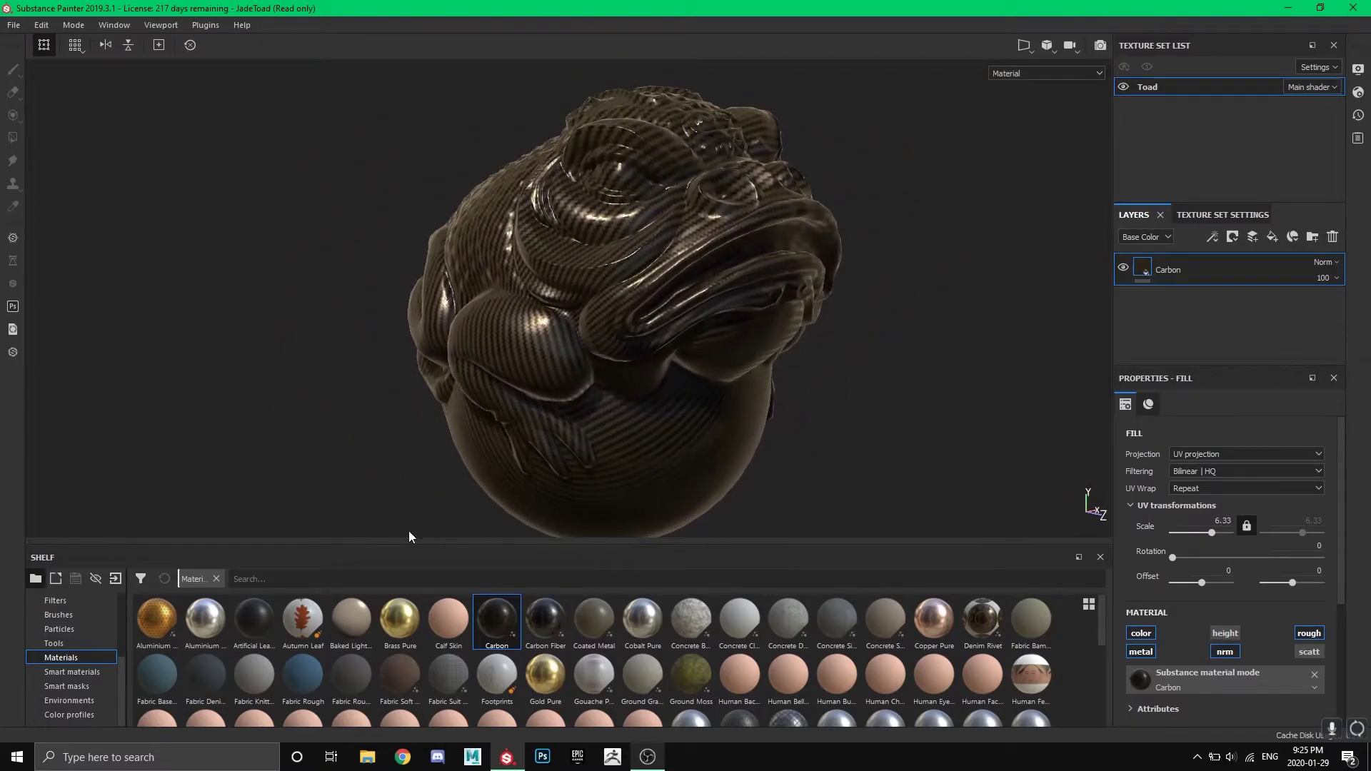
Step: Look through the library of smart masks and preview the Dust Occlusion mask
{"action": "left_click", "coordinate": [91, 682]}
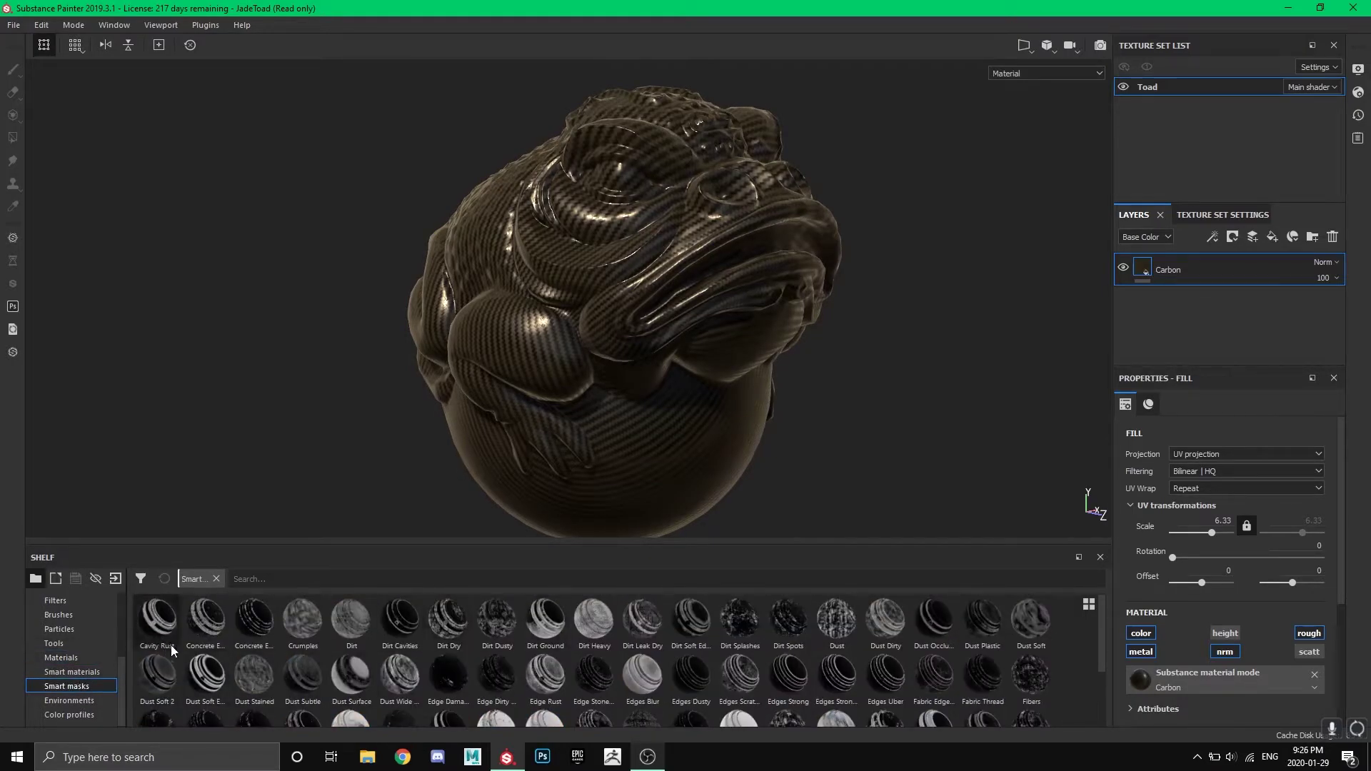
{"action": "scroll", "coordinate": [262, 648], "scroll_direction": "down", "scroll_amount": 3}
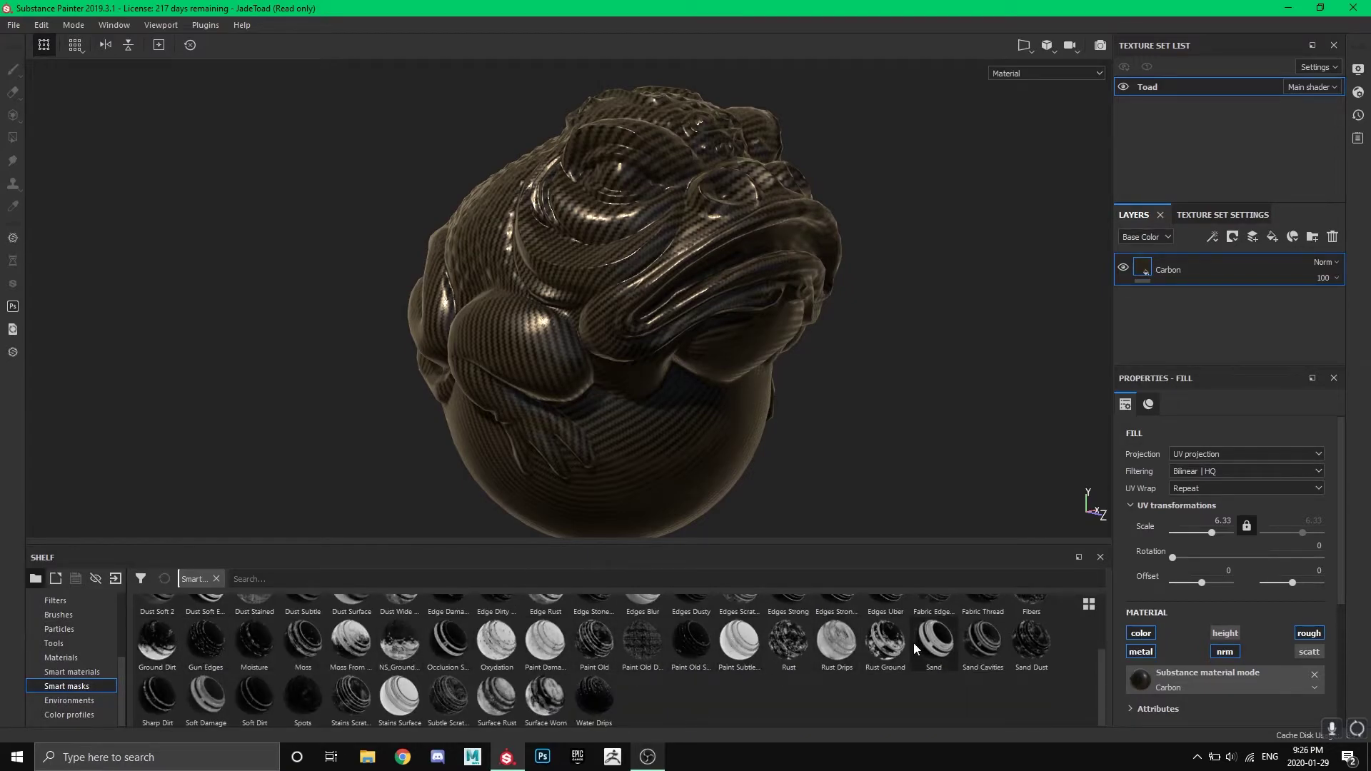
{"action": "scroll", "coordinate": [907, 657], "scroll_direction": "up", "scroll_amount": 2}
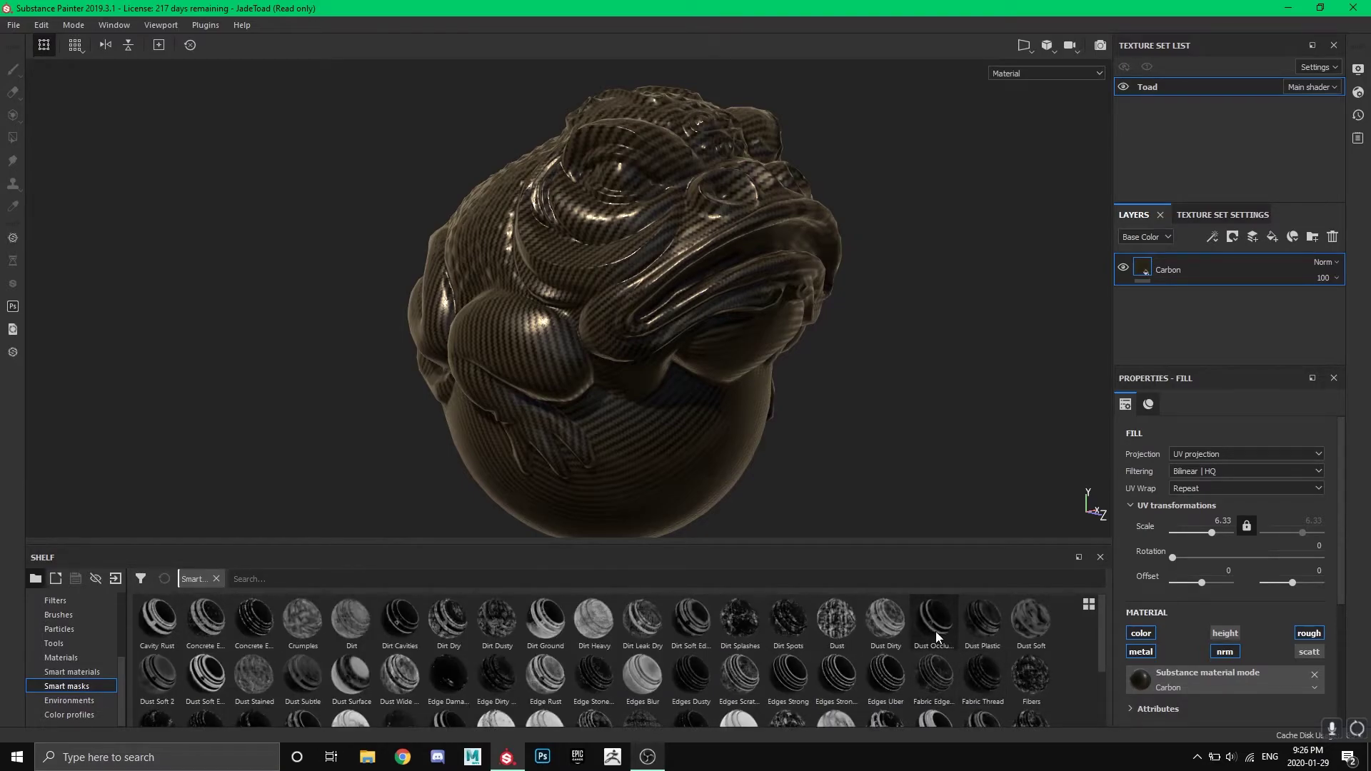
{"action": "mouse_move", "coordinate": [938, 636]}
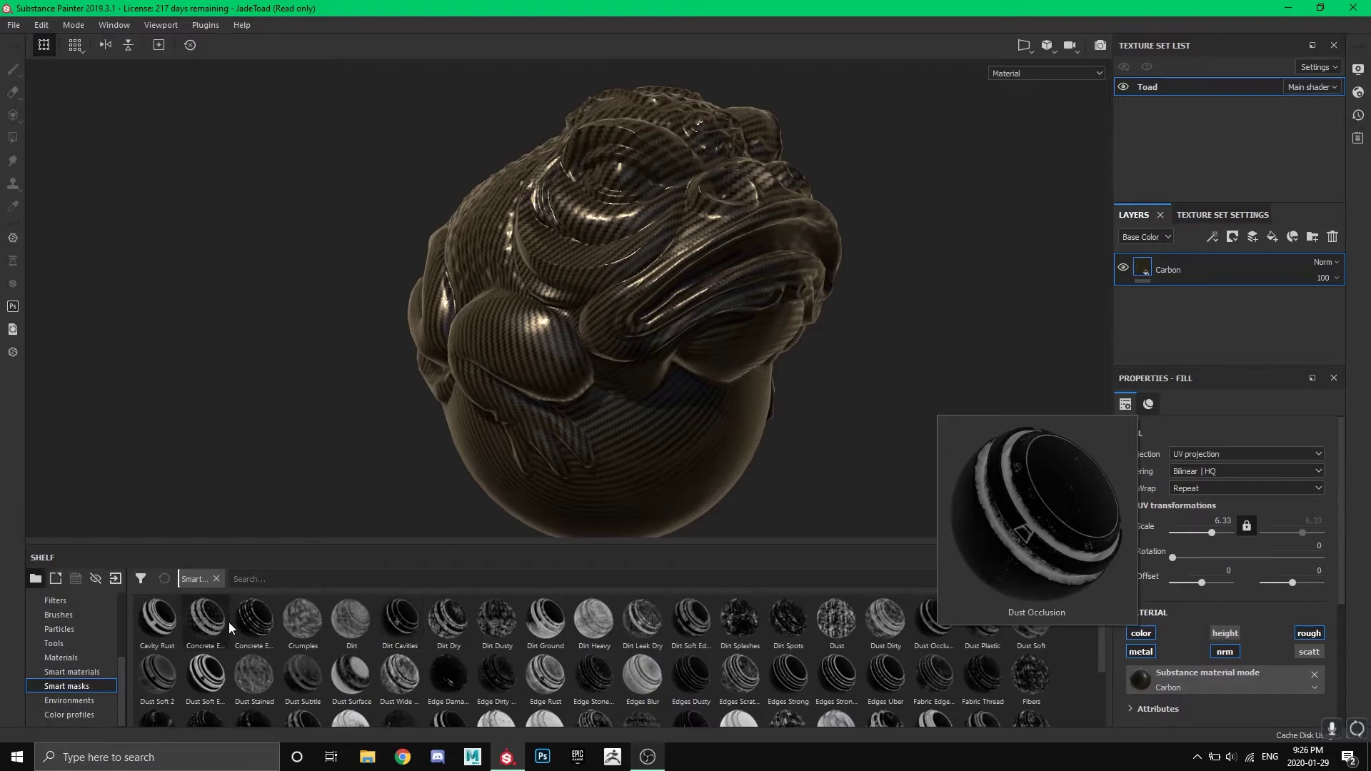
{"action": "scroll", "coordinate": [285, 672], "scroll_direction": "down", "scroll_amount": 3}
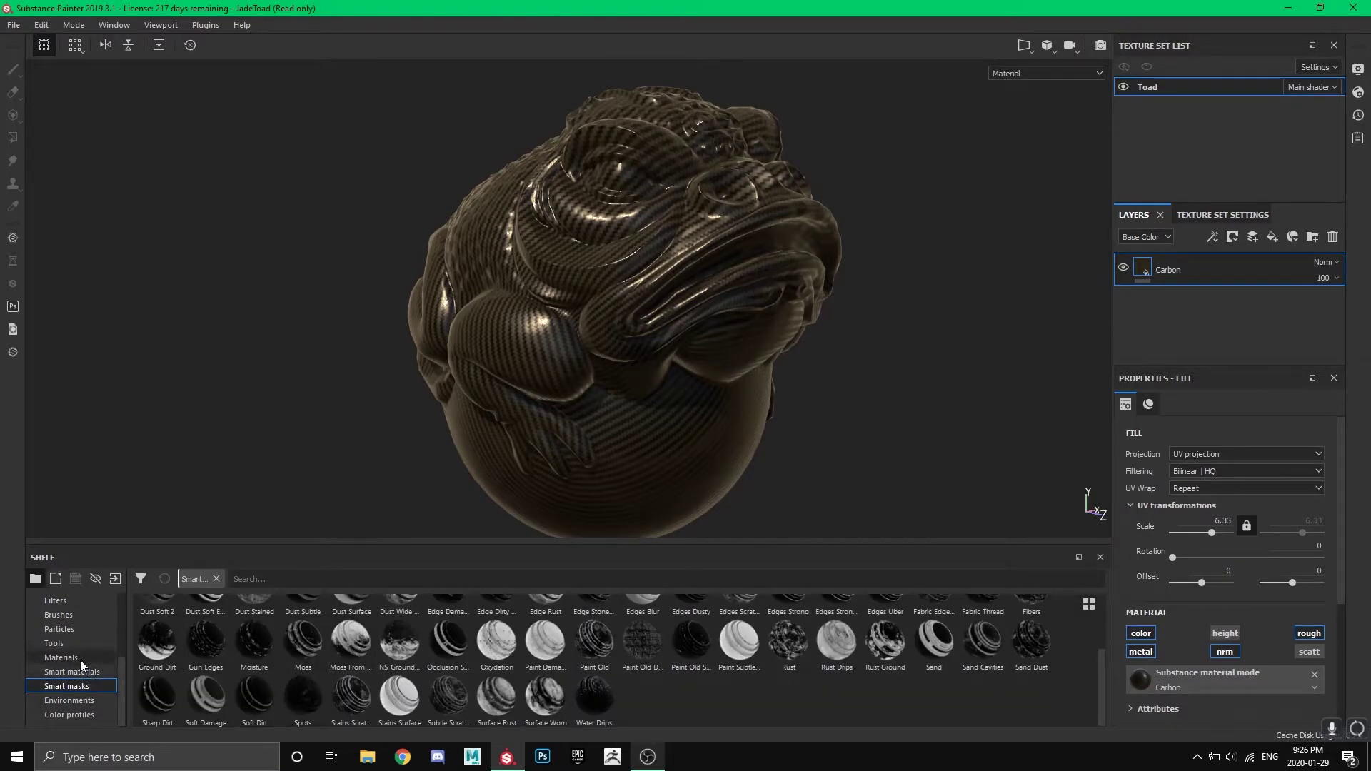
Step: Apply the regular Gold Pure material to the toad as a fill layer above the Carbon layer
{"action": "left_click", "coordinate": [59, 658]}
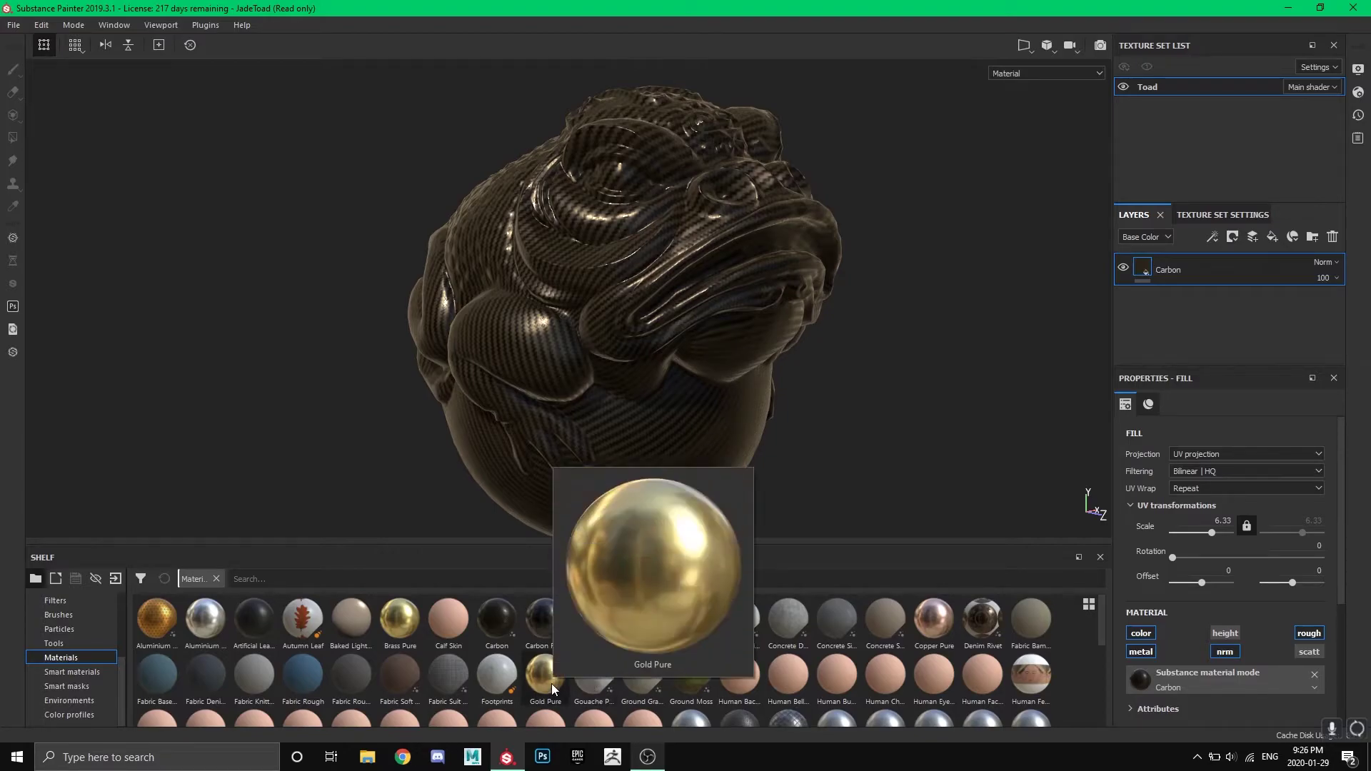
{"action": "left_click_drag", "start_coordinate": [551, 683], "coordinate": [627, 403]}
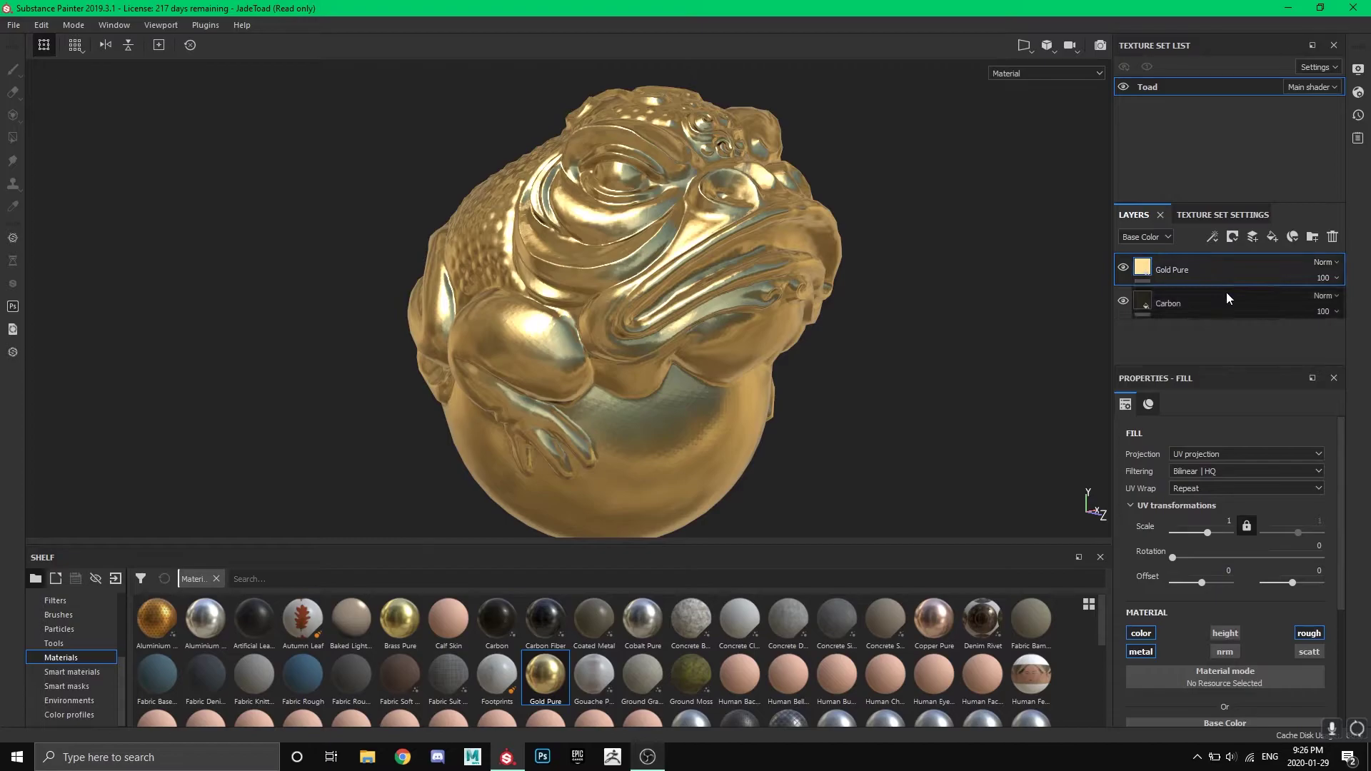
{"action": "mouse_move", "coordinate": [1217, 304]}
{"action": "left_mouse_down"}
{"action": "mouse_move", "coordinate": [1211, 254]}
{"action": "mouse_move", "coordinate": [1207, 312]}
{"action": "left_mouse_up"}
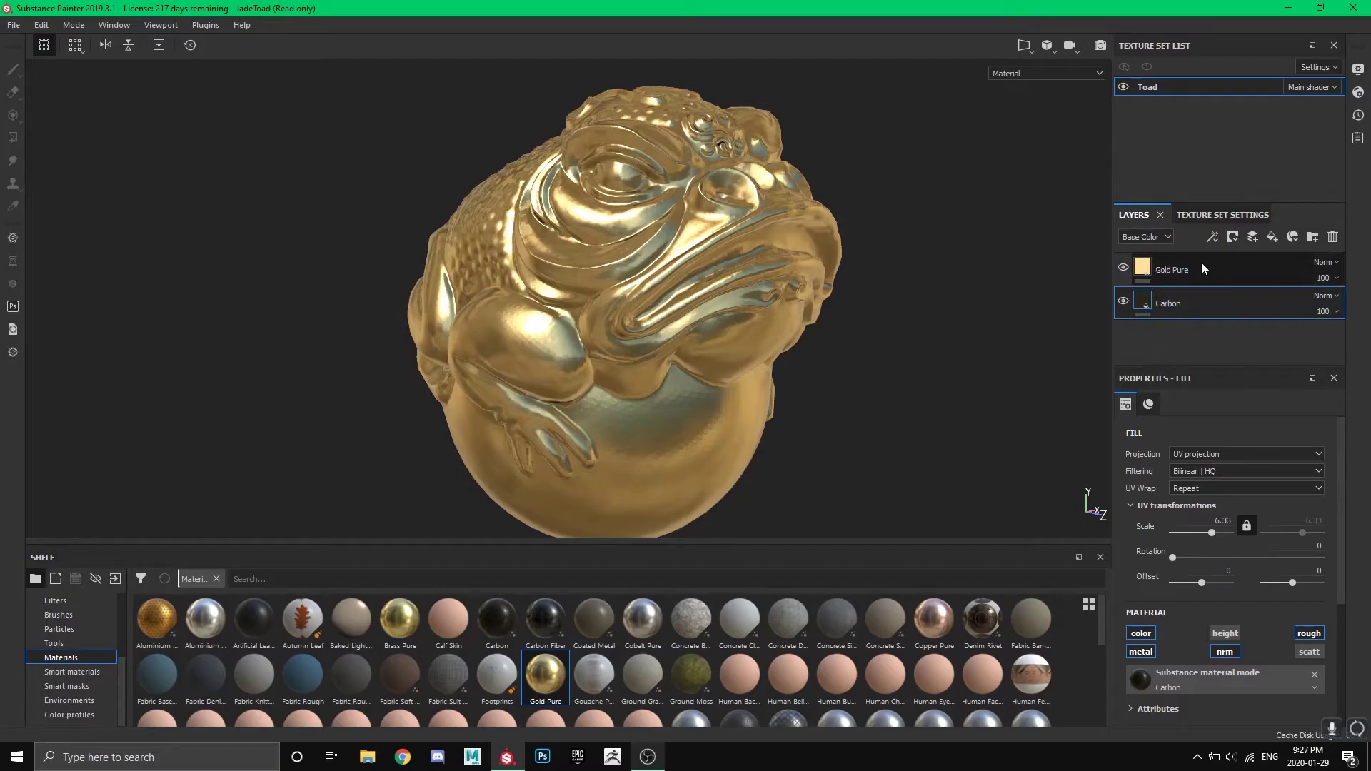
{"action": "left_click_drag", "start_coordinate": [869, 354], "coordinate": [890, 343], "text": "alt"}
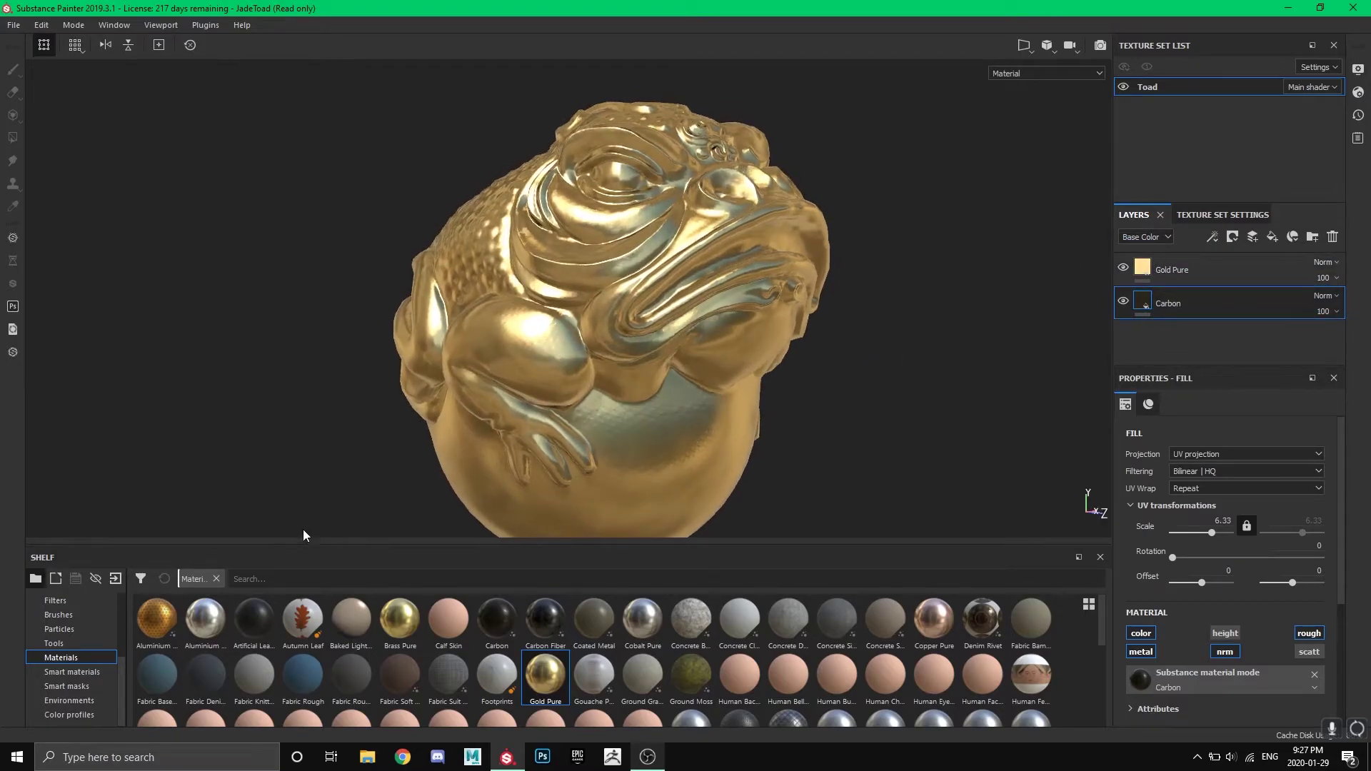
Step: Try the Edges Uber smart mask on the Gold Pure layer, inspect the edge wear around the mouth, and undo it
{"action": "left_click", "coordinate": [88, 685]}
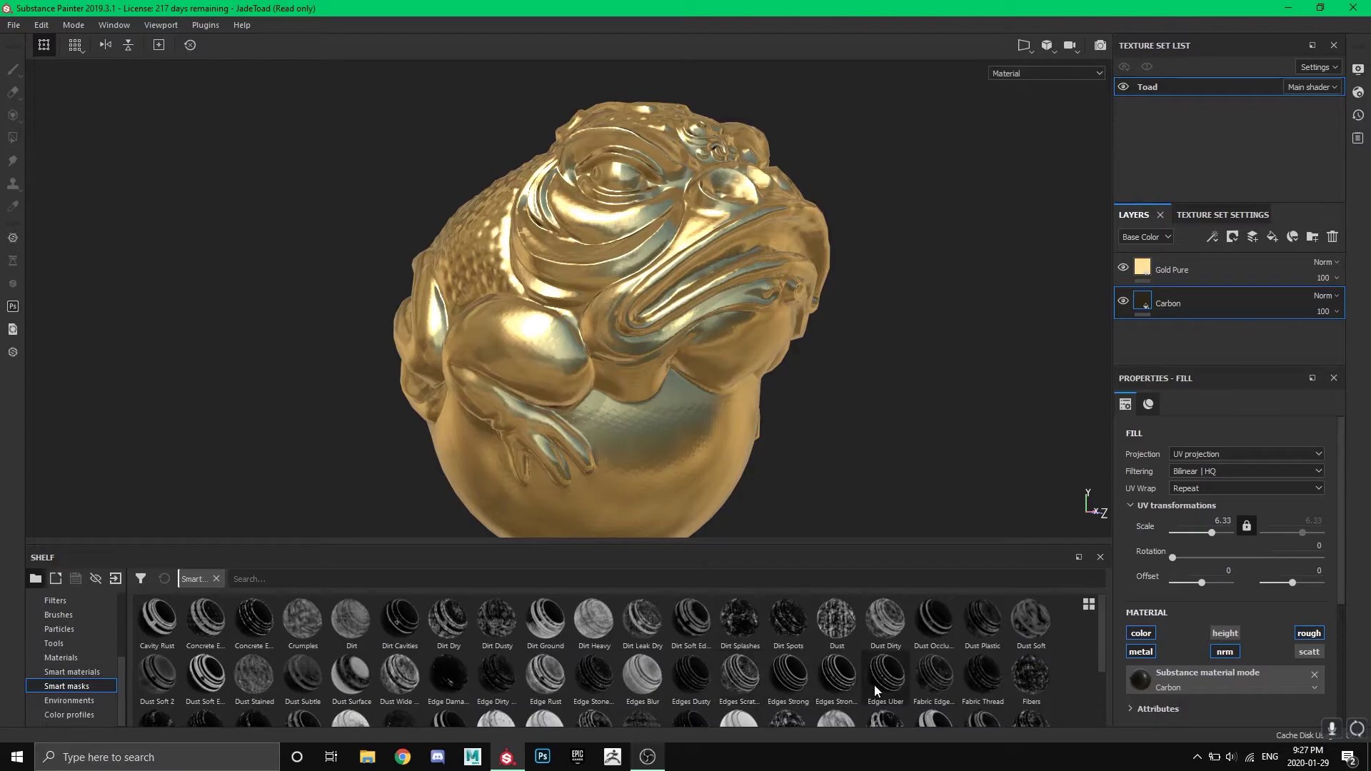
{"action": "mouse_move", "coordinate": [886, 691]}
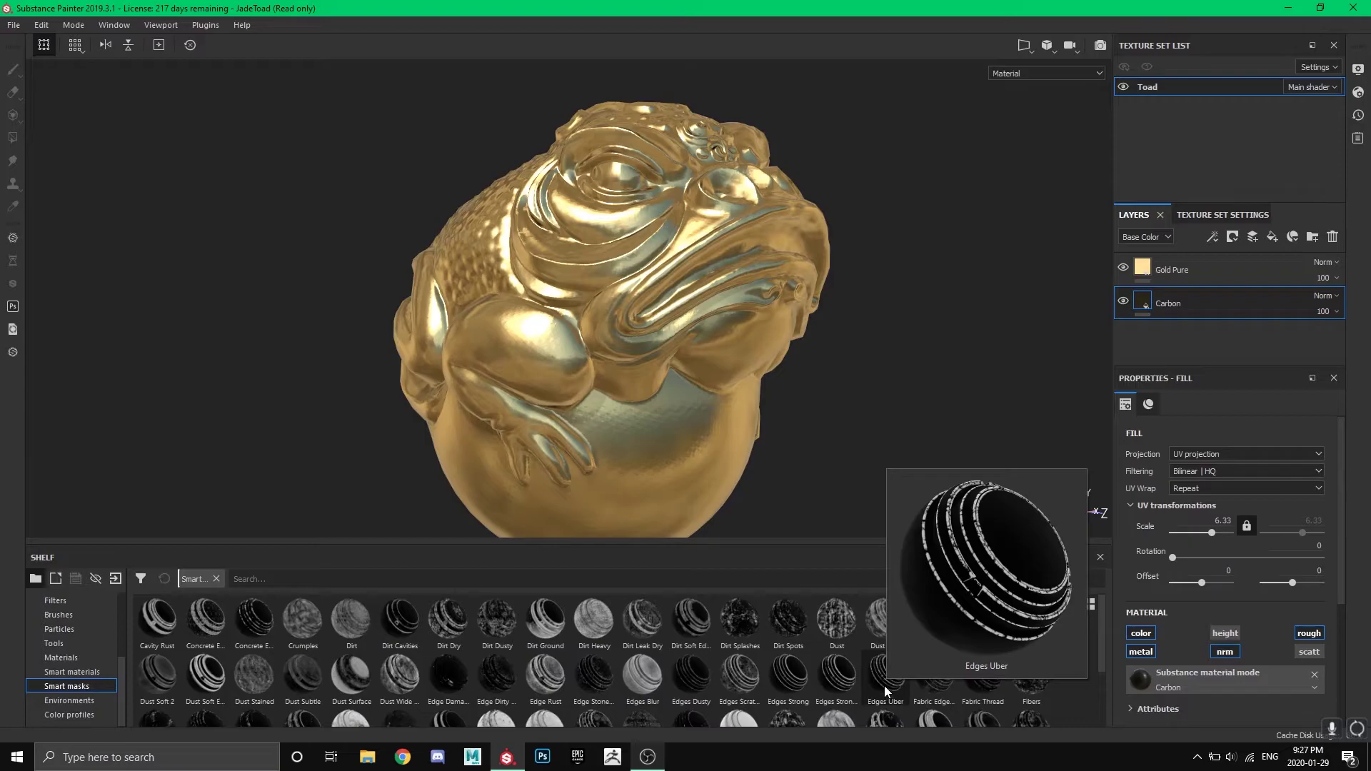
{"action": "mouse_move", "coordinate": [887, 691]}
{"action": "left_mouse_down"}
{"action": "mouse_move", "coordinate": [685, 370]}
{"action": "mouse_move", "coordinate": [611, 325]}
{"action": "mouse_move", "coordinate": [1140, 300]}
{"action": "mouse_move", "coordinate": [1210, 275]}
{"action": "left_mouse_up"}
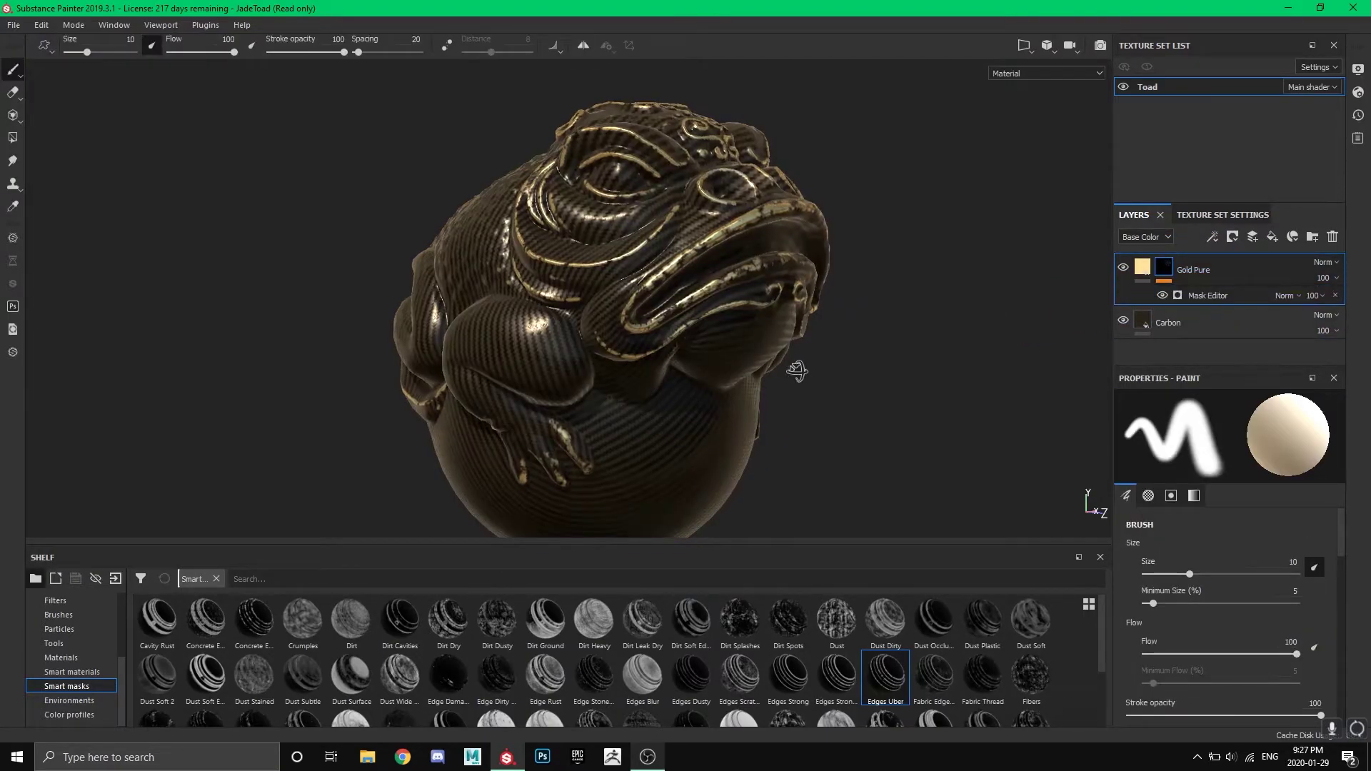
{"action": "left_click_drag", "start_coordinate": [798, 371], "coordinate": [730, 428], "text": "alt"}
{"action": "right_click_drag", "start_coordinate": [729, 285], "coordinate": [909, 411], "text": "alt"}
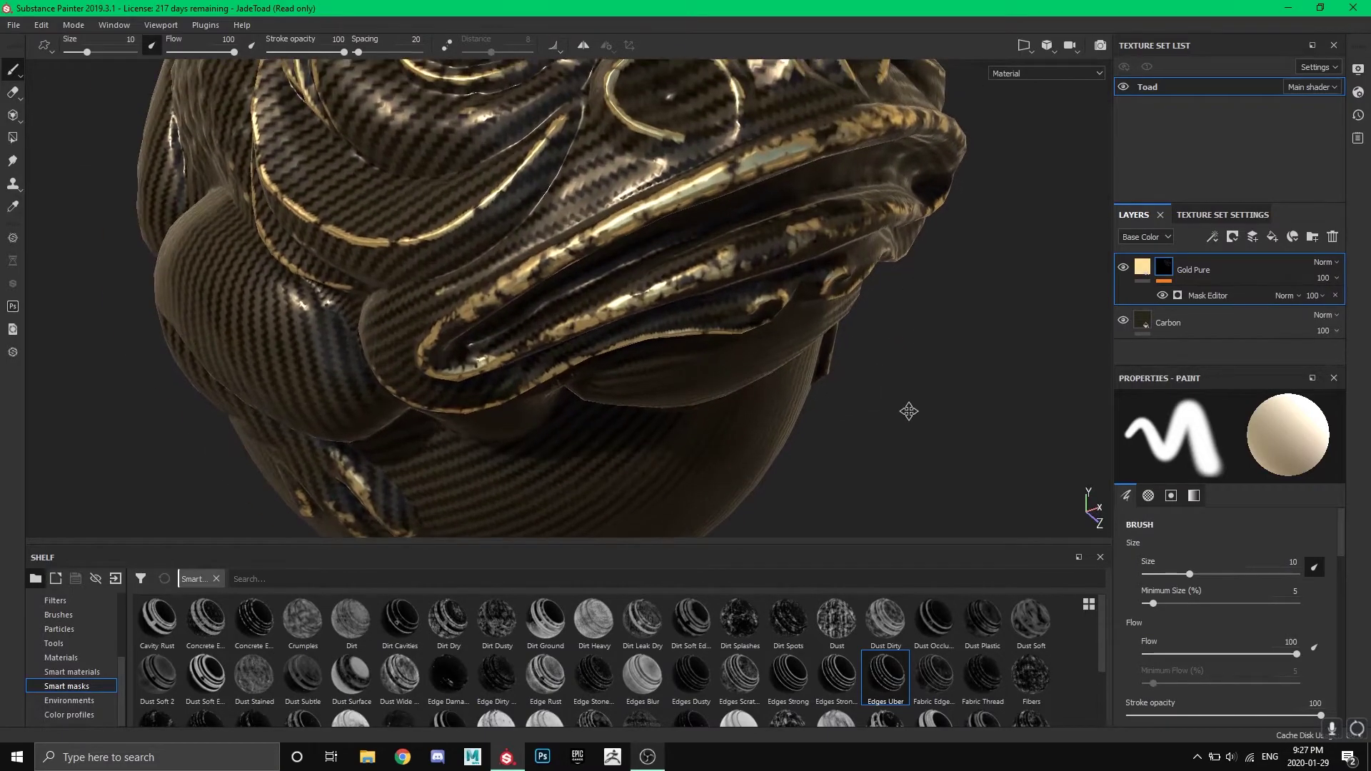
{"action": "left_click_drag", "start_coordinate": [971, 286], "coordinate": [914, 445], "text": "alt"}
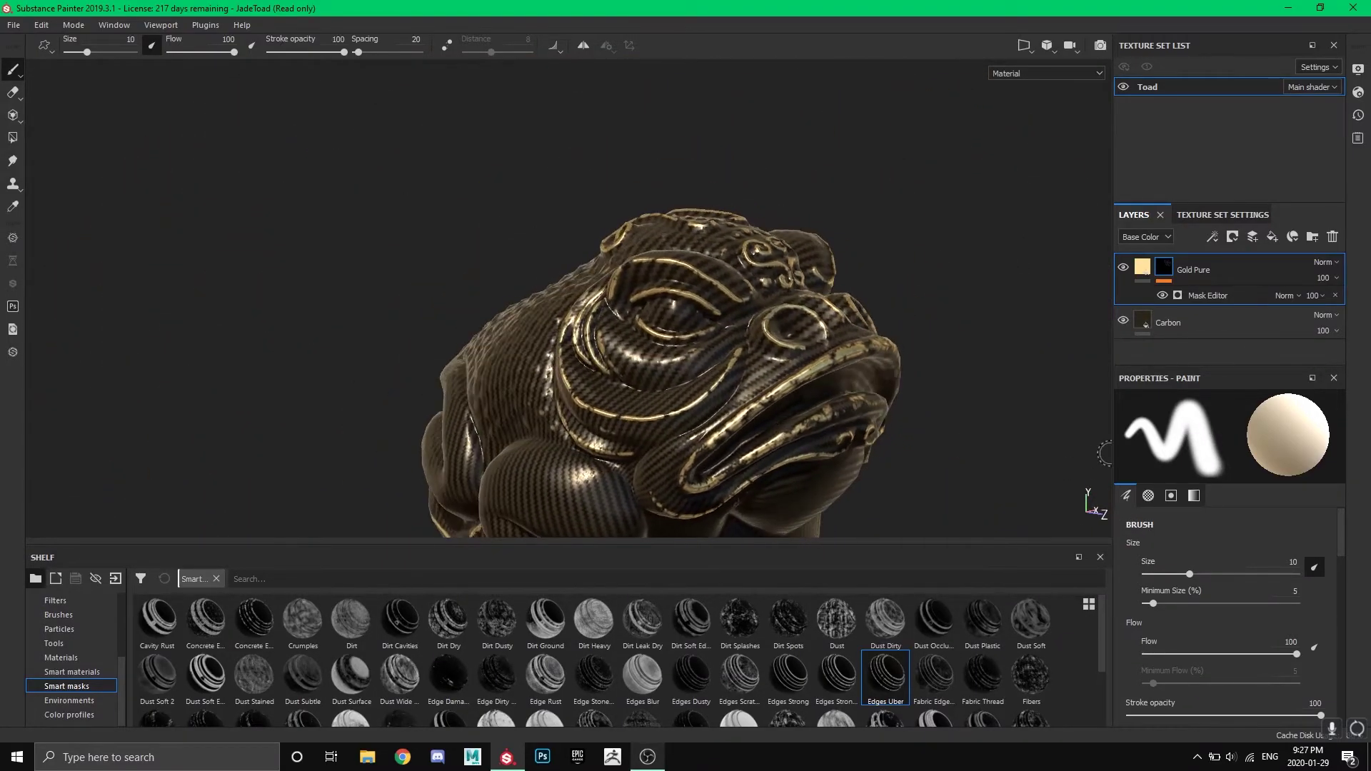
{"action": "key", "text": "ctrl+z"}
Step: Try the Soft Damage smart mask on the Gold Pure layer and undo it
{"action": "mouse_move", "coordinate": [972, 357]}
{"action": "left_mouse_down", "text": "alt"}
{"action": "mouse_move", "coordinate": [952, 226]}
{"action": "mouse_move", "coordinate": [936, 228]}
{"action": "left_mouse_up", "text": "alt"}
{"action": "scroll", "coordinate": [769, 661], "scroll_direction": "down", "scroll_amount": 2}
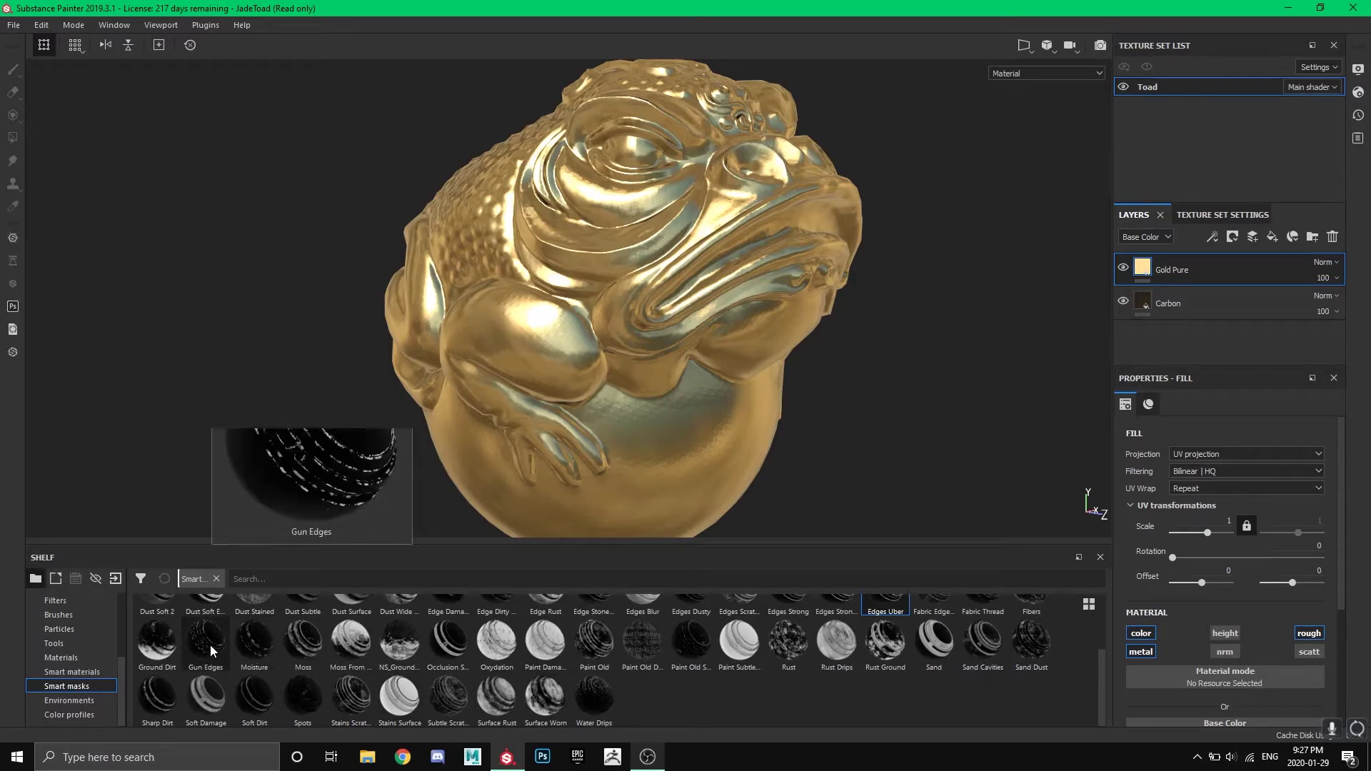
{"action": "mouse_move", "coordinate": [170, 691]}
{"action": "mouse_move", "coordinate": [219, 694]}
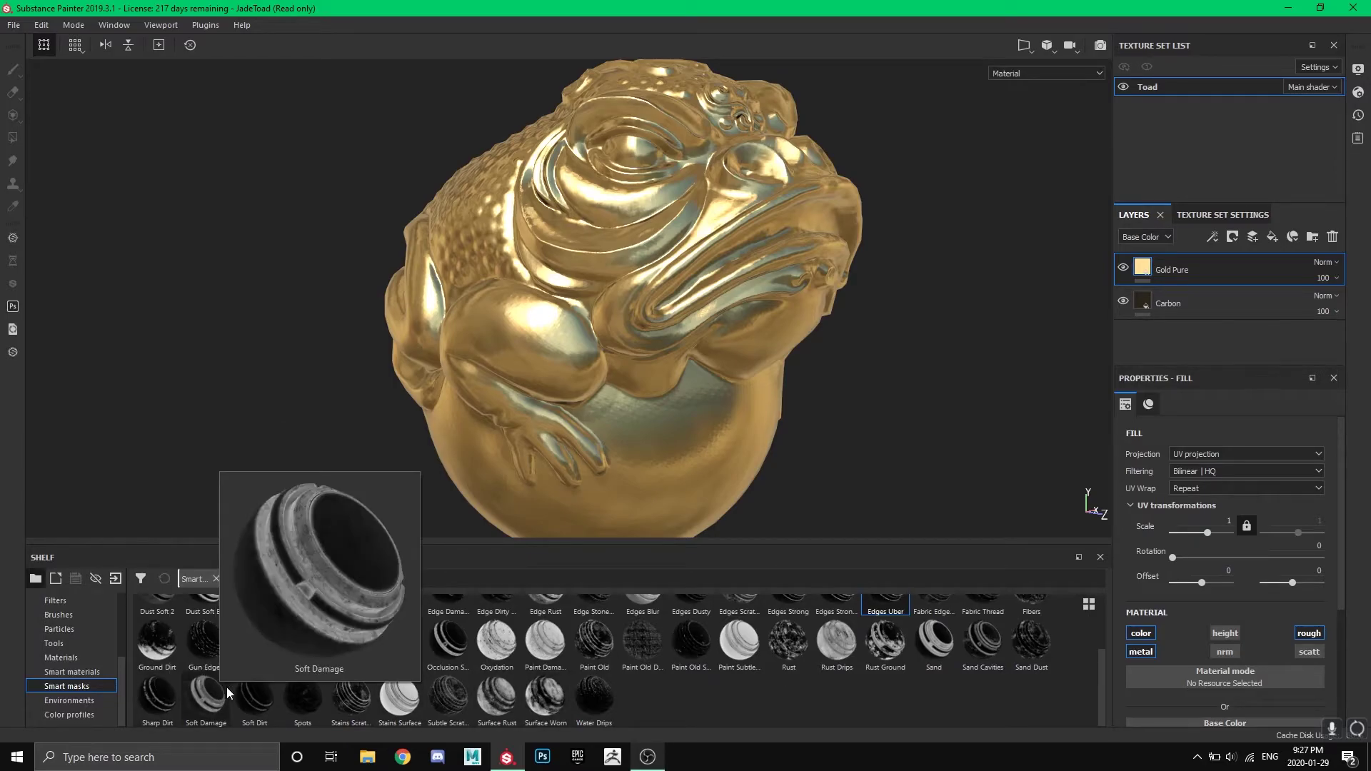
{"action": "left_click_drag", "start_coordinate": [229, 693], "coordinate": [1214, 268]}
{"action": "mouse_move", "coordinate": [888, 294]}
{"action": "left_mouse_down", "text": "alt"}
{"action": "mouse_move", "coordinate": [825, 370]}
{"action": "mouse_move", "coordinate": [949, 398]}
{"action": "mouse_move", "coordinate": [1026, 295]}
{"action": "mouse_move", "coordinate": [875, 248]}
{"action": "mouse_move", "coordinate": [474, 285]}
{"action": "mouse_move", "coordinate": [914, 319]}
{"action": "mouse_move", "coordinate": [1029, 296]}
{"action": "mouse_move", "coordinate": [943, 247]}
{"action": "mouse_move", "coordinate": [899, 290]}
{"action": "left_mouse_up", "text": "alt"}
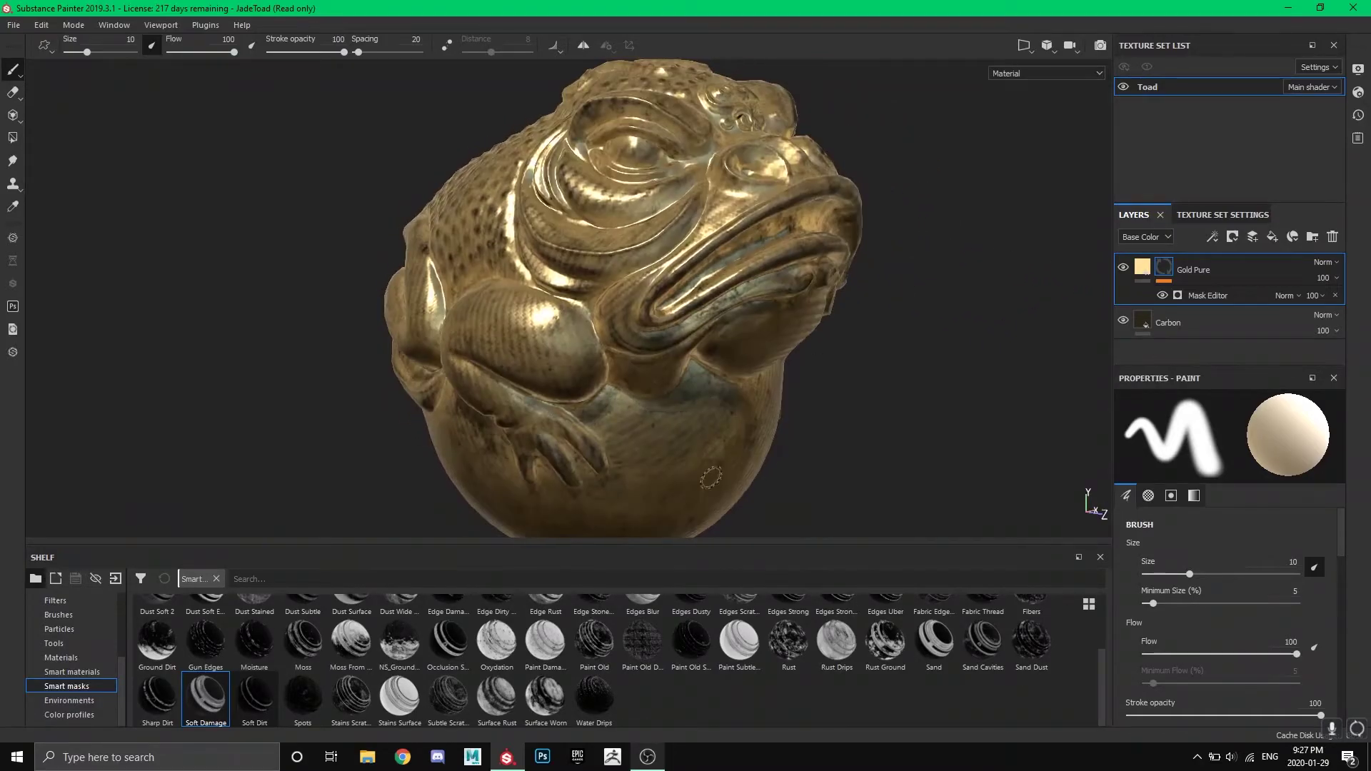
{"action": "key", "text": "ctrl+z"}
Step: Try the Moss smart mask on the Gold Pure layer, inspect it from several angles, and remove it
{"action": "left_click_drag", "start_coordinate": [303, 639], "coordinate": [1269, 263]}
{"action": "mouse_move", "coordinate": [843, 335]}
{"action": "left_mouse_down", "text": "alt"}
{"action": "mouse_move", "coordinate": [811, 345]}
{"action": "mouse_move", "coordinate": [775, 438]}
{"action": "mouse_move", "coordinate": [753, 450]}
{"action": "mouse_move", "coordinate": [680, 352]}
{"action": "mouse_move", "coordinate": [559, 416]}
{"action": "left_mouse_up", "text": "alt"}
{"action": "left_click_drag", "start_coordinate": [919, 379], "coordinate": [797, 420], "text": "alt"}
{"action": "left_click_drag", "start_coordinate": [996, 421], "coordinate": [817, 451], "text": "alt"}
{"action": "left_click_drag", "start_coordinate": [952, 447], "coordinate": [939, 358], "text": "alt"}
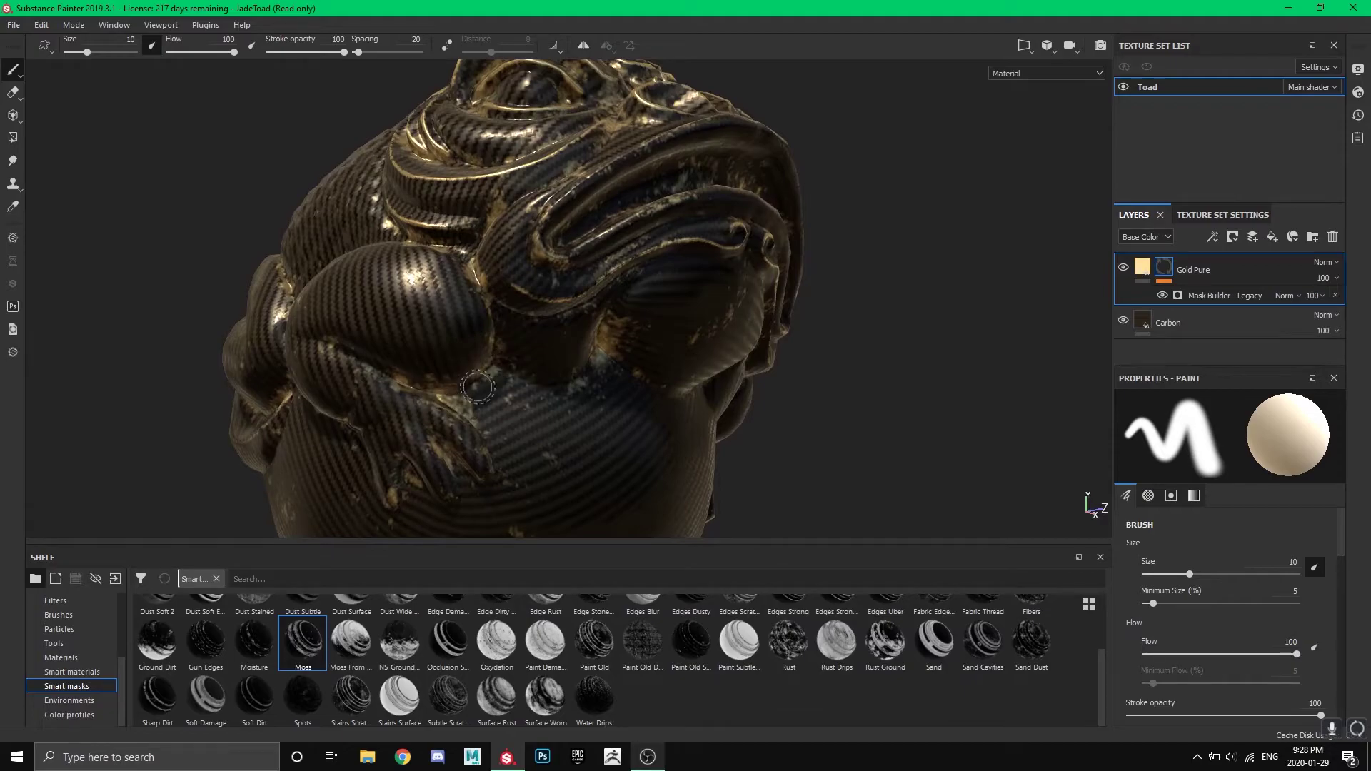
{"action": "key", "text": "Delete"}
Step: Try the Dirt Cavities smart mask on the Gold Pure layer, check it on the toad's face, and undo it
{"action": "scroll", "coordinate": [515, 684], "scroll_direction": "up", "scroll_amount": 2}
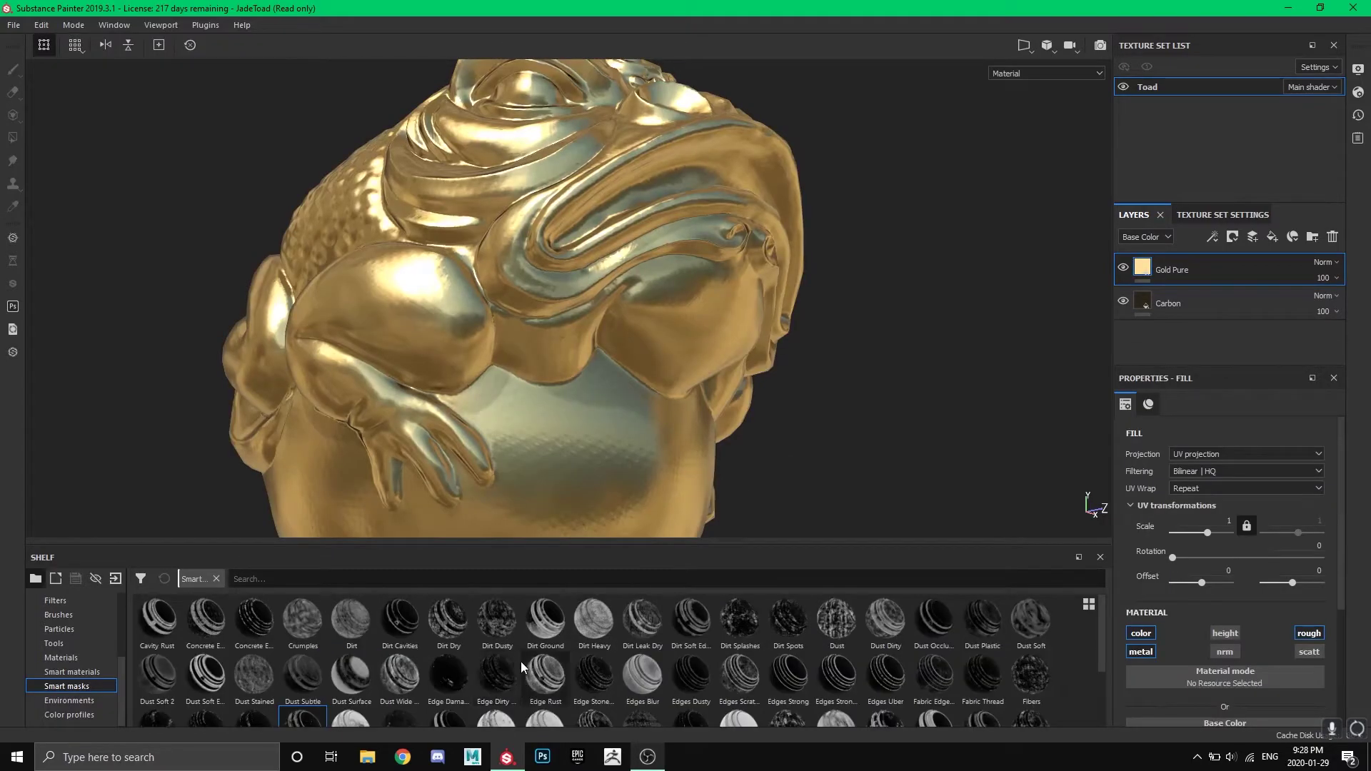
{"action": "left_click_drag", "start_coordinate": [395, 622], "coordinate": [1269, 273]}
{"action": "mouse_move", "coordinate": [851, 328]}
{"action": "left_mouse_down", "text": "alt"}
{"action": "mouse_move", "coordinate": [826, 401]}
{"action": "mouse_move", "coordinate": [805, 400]}
{"action": "mouse_move", "coordinate": [803, 450]}
{"action": "mouse_move", "coordinate": [872, 366]}
{"action": "left_mouse_up", "text": "alt"}
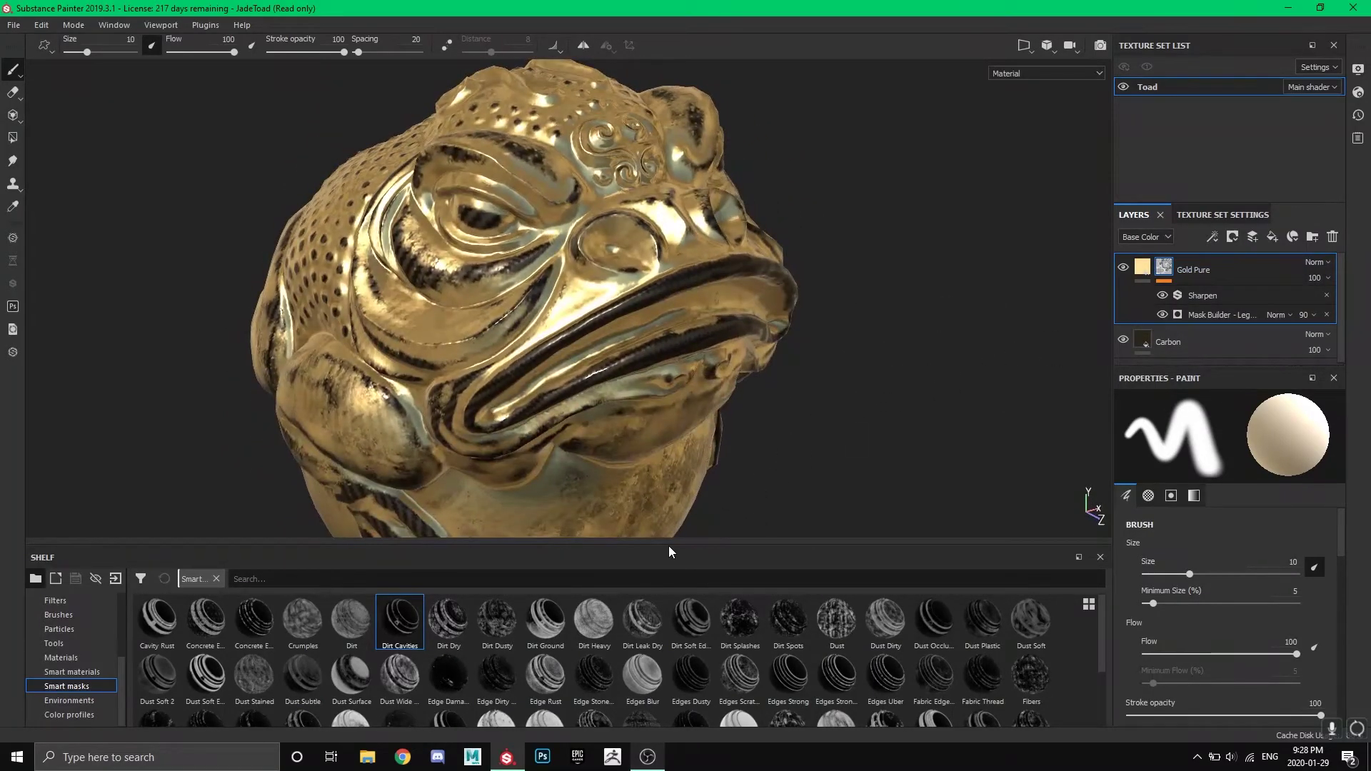
{"action": "key", "text": "ctrl+z"}
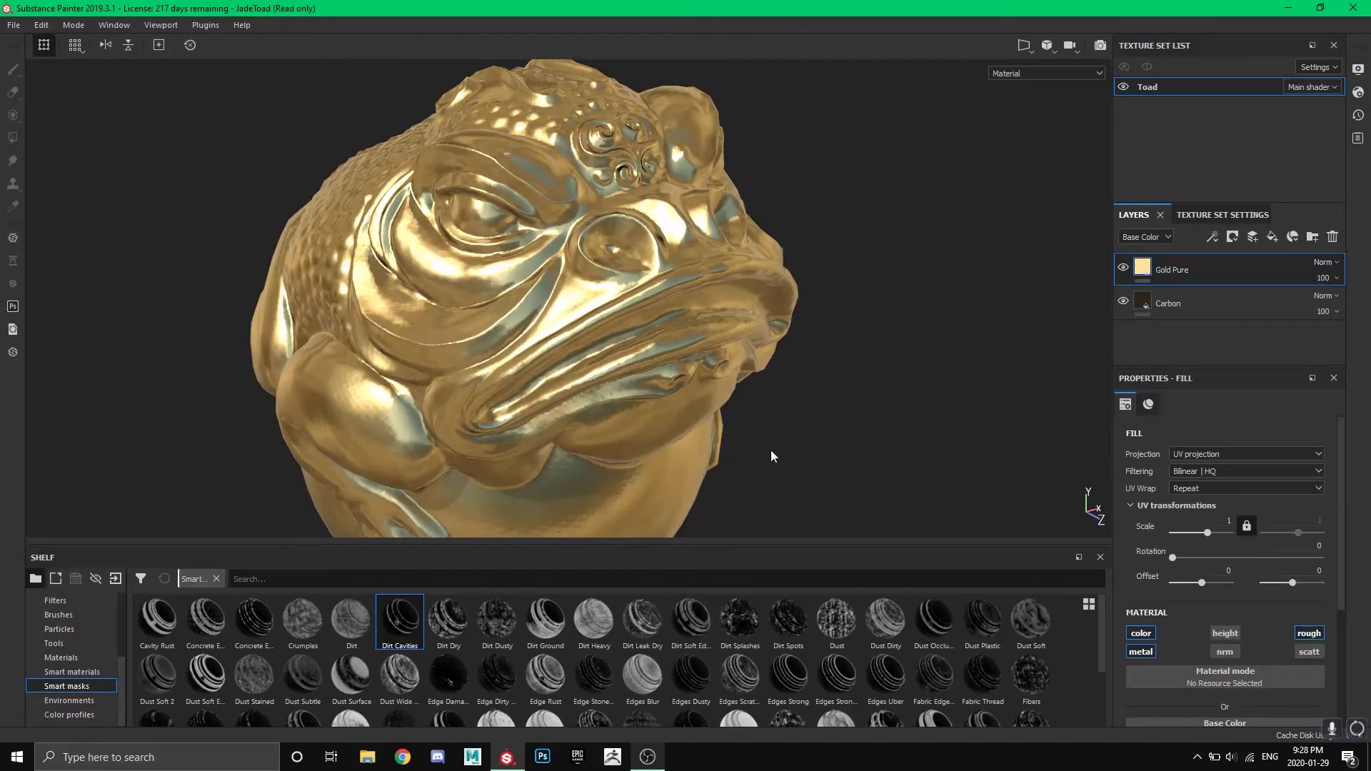
{"action": "left_click_drag", "start_coordinate": [778, 453], "coordinate": [780, 443], "text": "alt"}
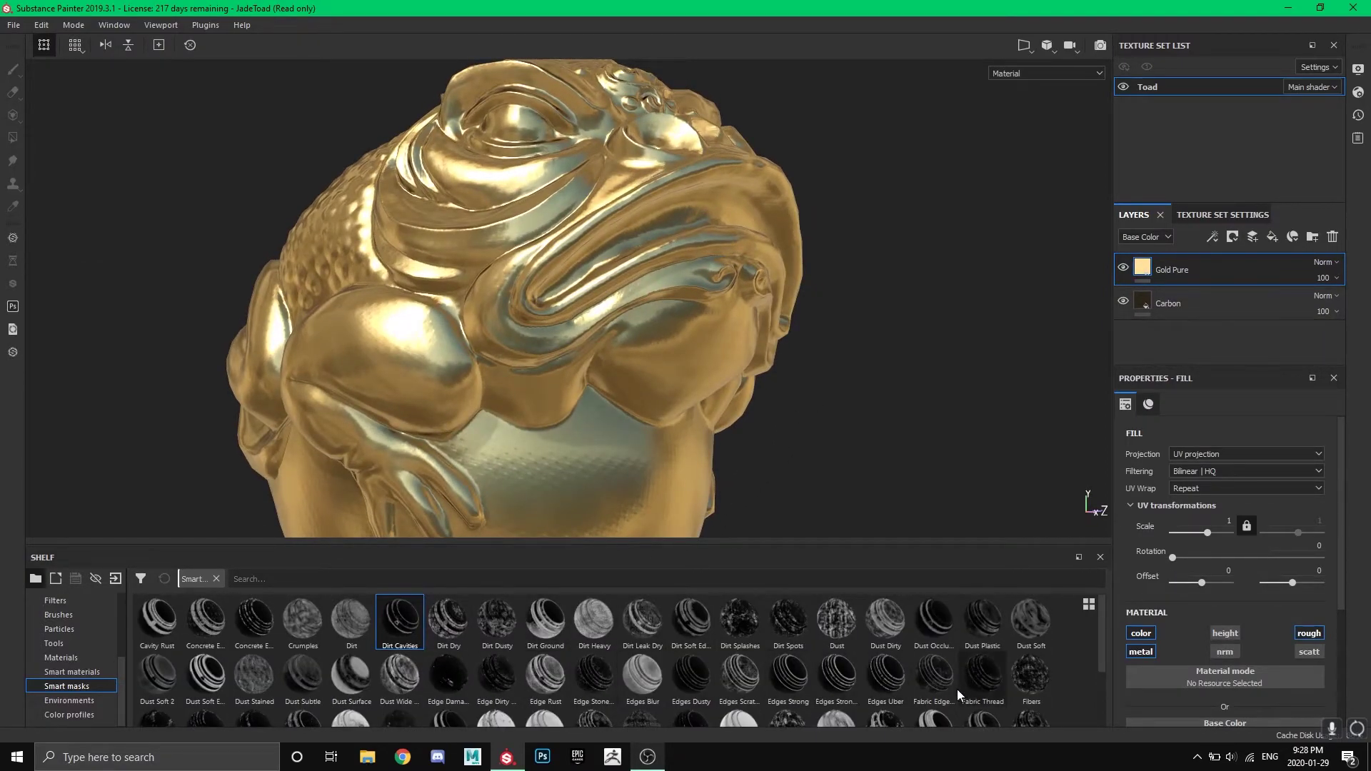
Step: Compare the edge masks, try Edges Uber on the Gold Pure layer again, and undo it
{"action": "mouse_move", "coordinate": [779, 688]}
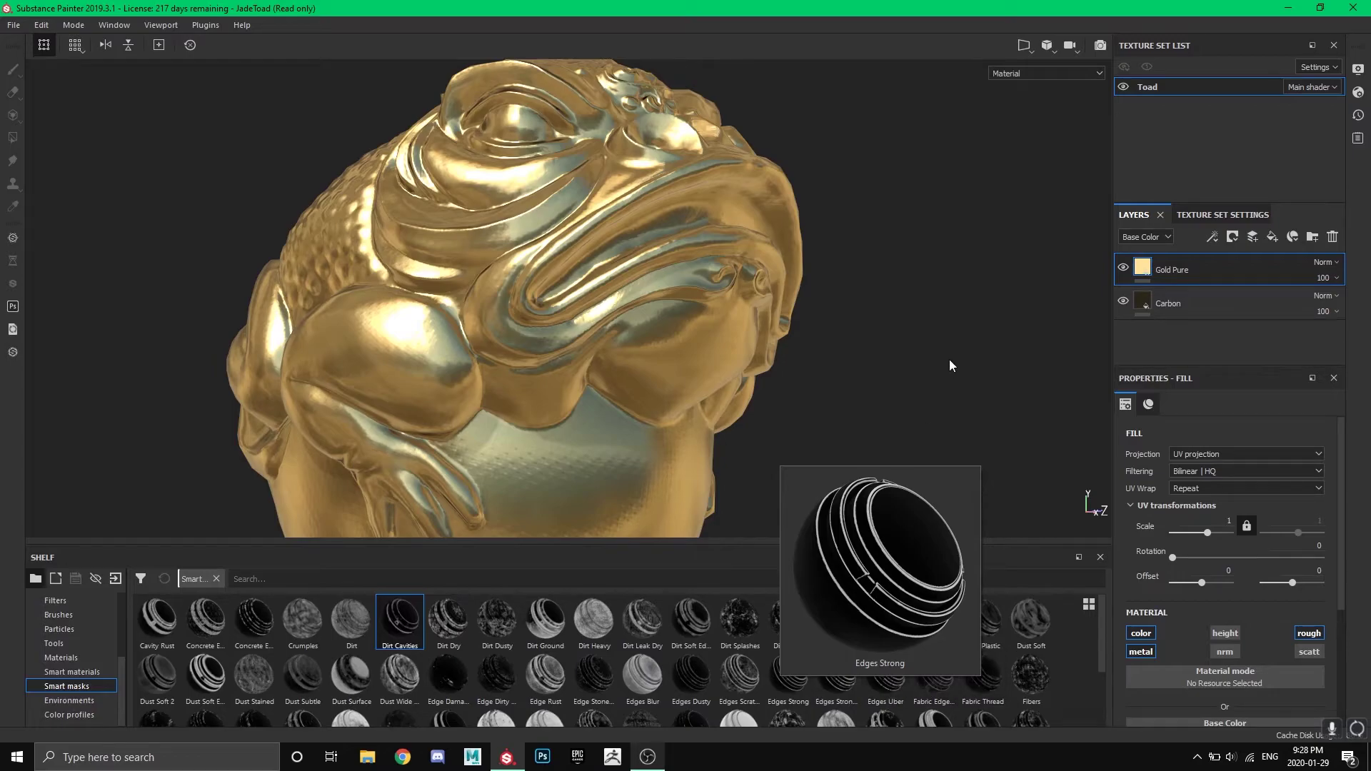
{"action": "mouse_move", "coordinate": [890, 672]}
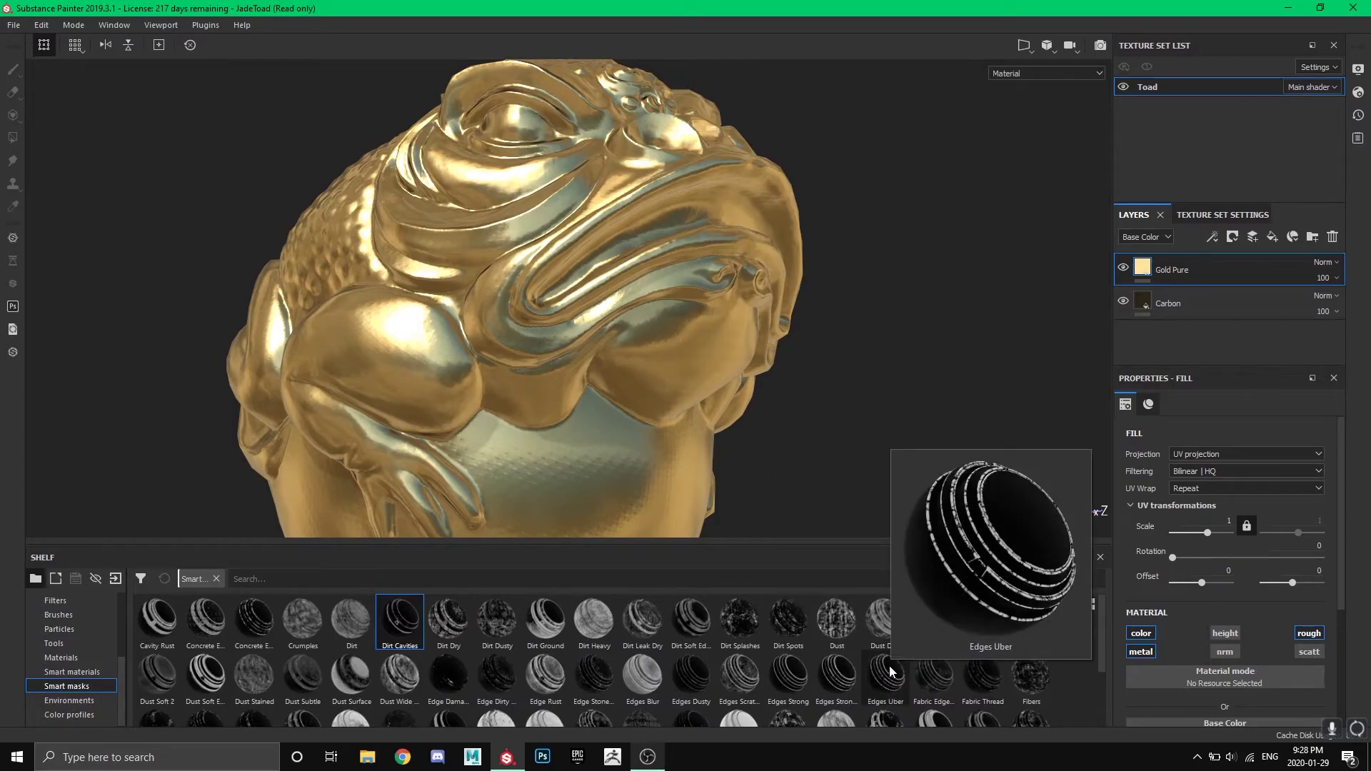
{"action": "left_click_drag", "start_coordinate": [891, 672], "coordinate": [1207, 270]}
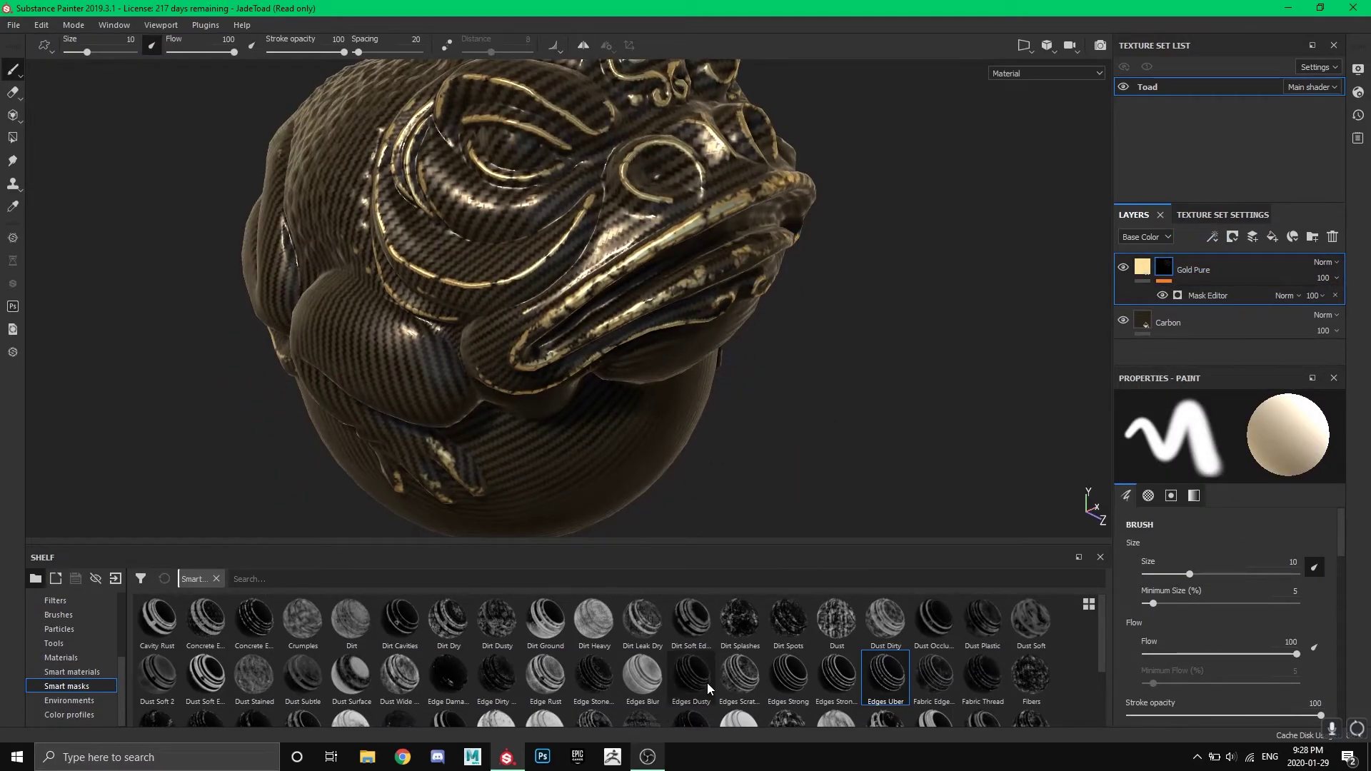
{"action": "scroll", "coordinate": [665, 676], "scroll_direction": "down", "scroll_amount": 2}
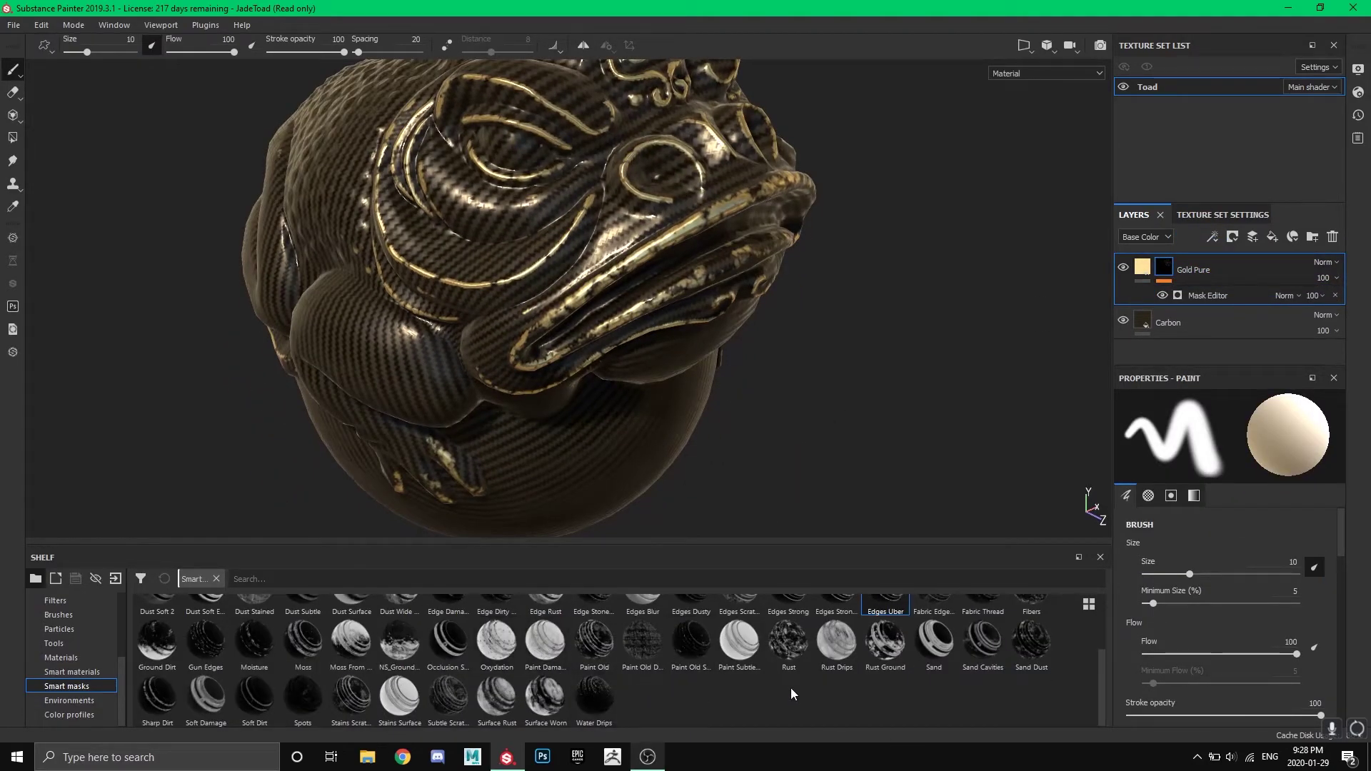
{"action": "key", "text": "ctrl+z"}
{"action": "scroll", "coordinate": [813, 348], "scroll_direction": "down", "scroll_amount": 4}
{"action": "left_click_drag", "start_coordinate": [817, 327], "coordinate": [774, 388], "text": "alt"}
Step: Look through the library's textures and hard surface resources, and display the procedurals
{"action": "scroll", "coordinate": [96, 667], "scroll_direction": "up", "scroll_amount": 4}
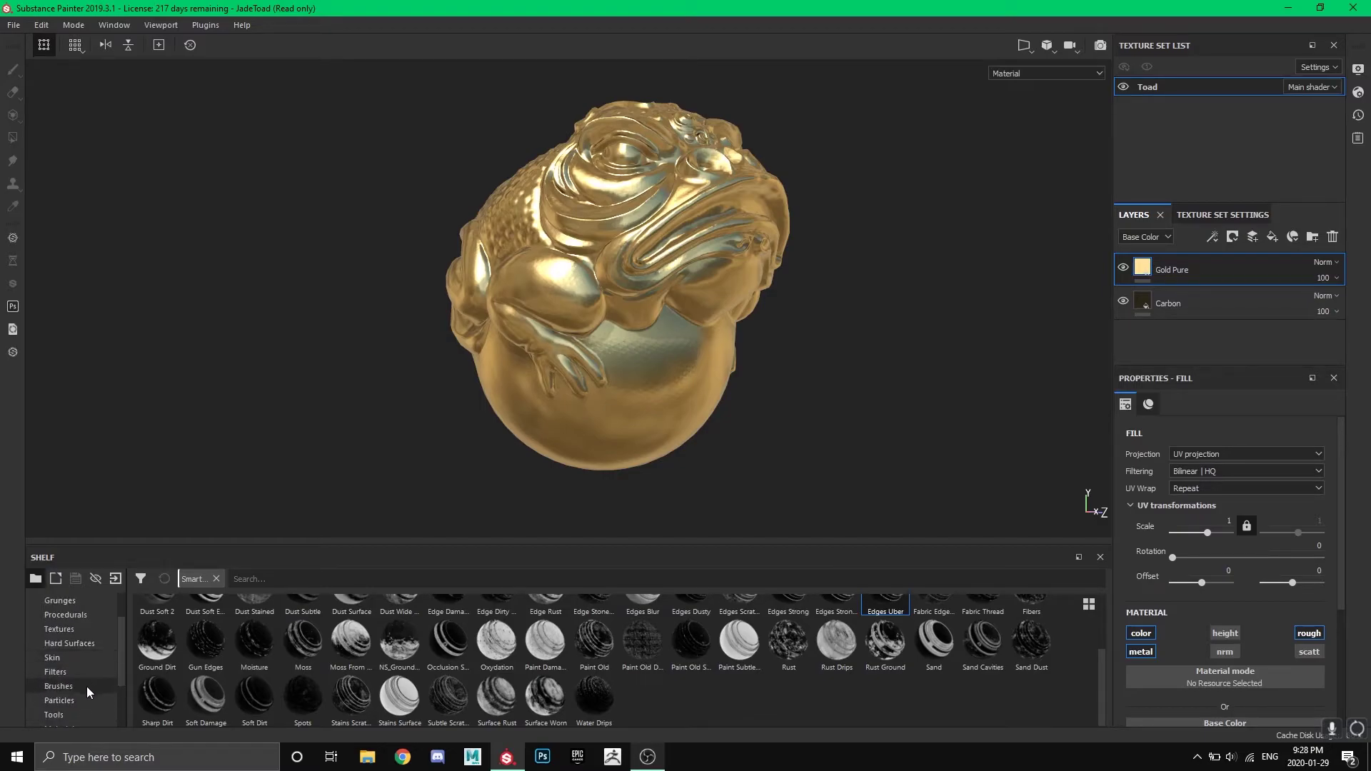
{"action": "left_click", "coordinate": [60, 673]}
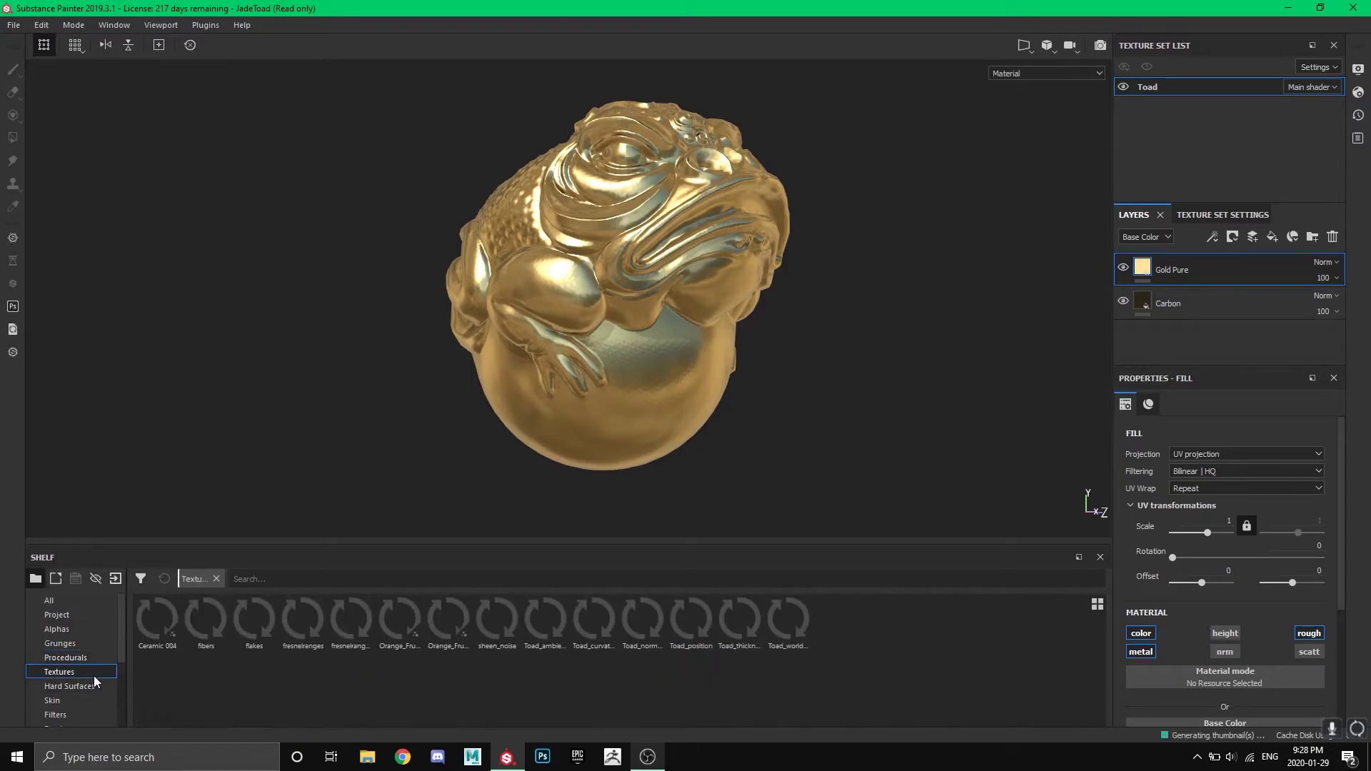
{"action": "left_click", "coordinate": [93, 685]}
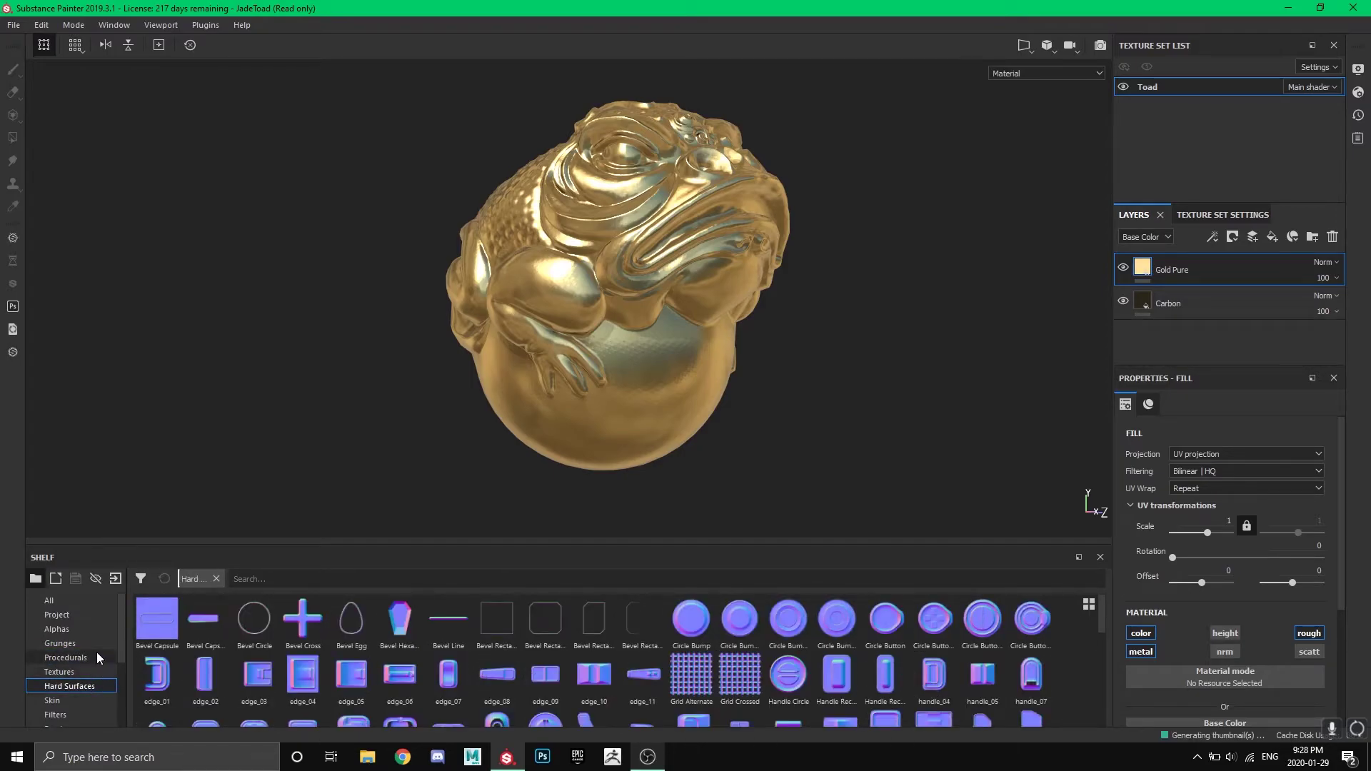
{"action": "left_click", "coordinate": [93, 655]}
Step: Add a paint layer above Gold Pure and turn off the brush material's color, metal, rough and nrm channels, keeping only height
{"action": "left_click_drag", "start_coordinate": [883, 355], "coordinate": [756, 331], "text": "alt"}
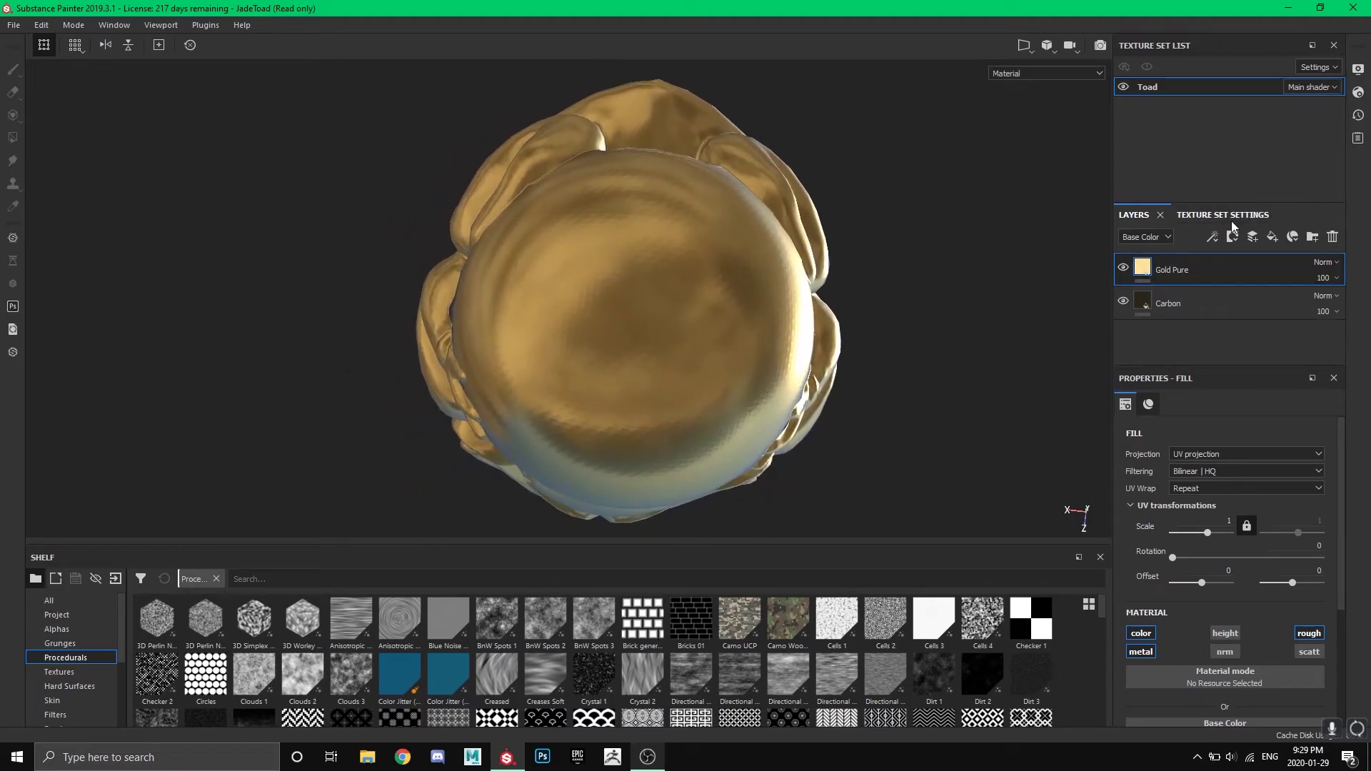
{"action": "left_click", "coordinate": [1254, 237]}
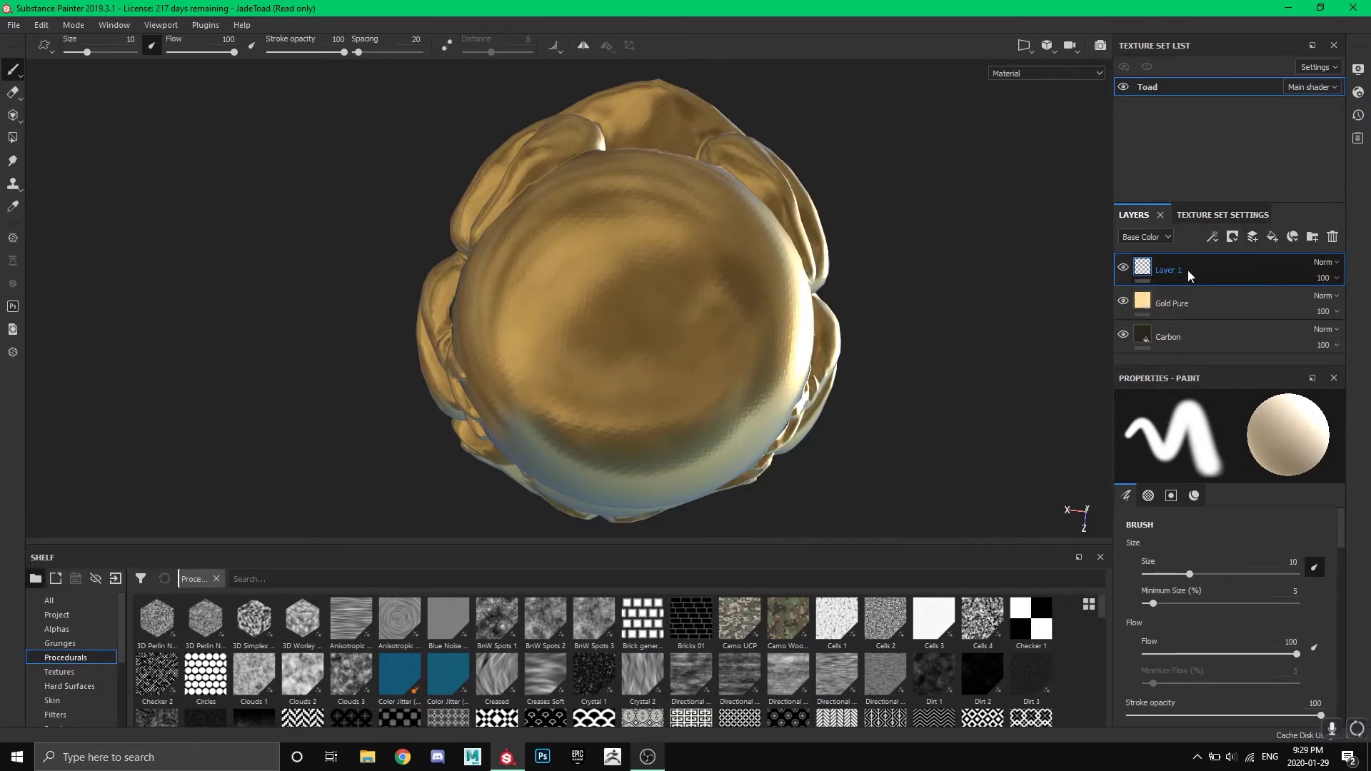
{"action": "scroll", "coordinate": [1243, 629], "scroll_direction": "down", "scroll_amount": 10}
{"action": "scroll", "coordinate": [1240, 627], "scroll_direction": "down", "scroll_amount": 3}
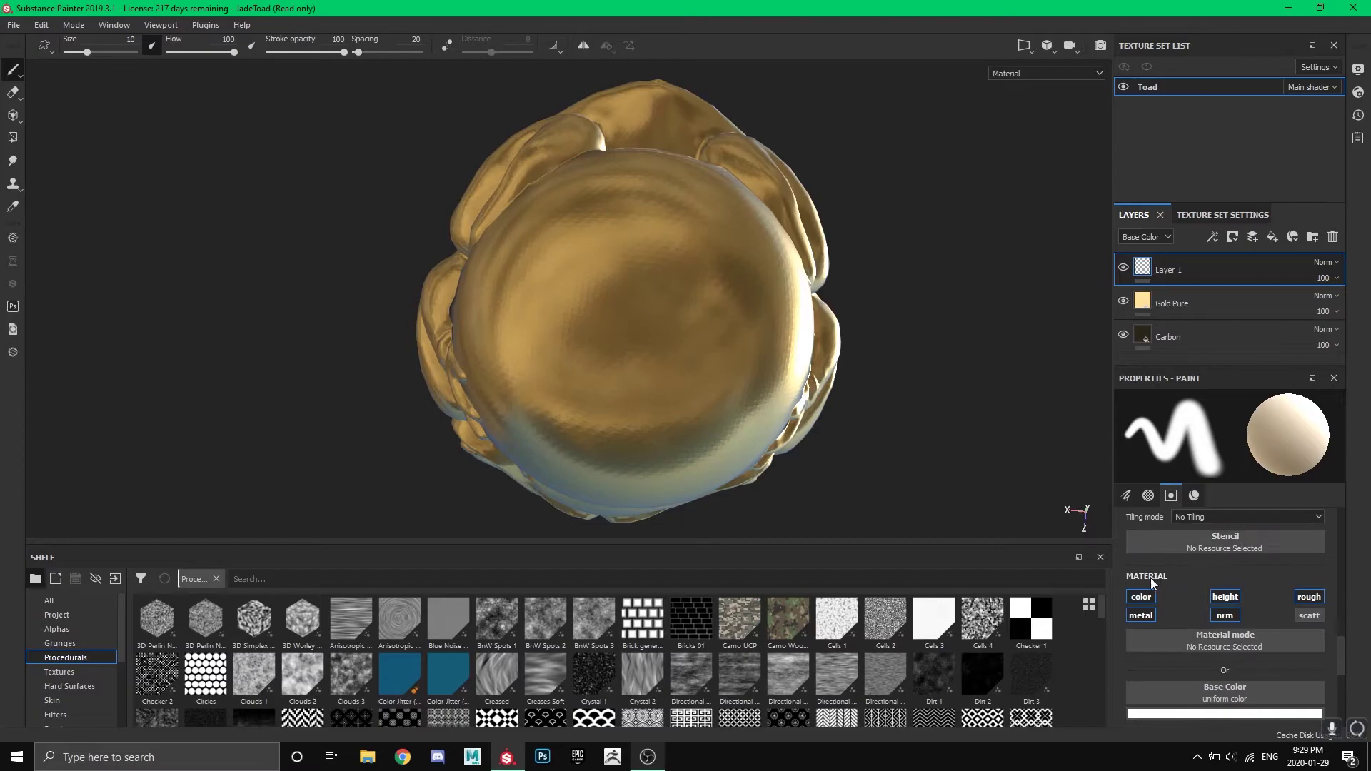
{"action": "scroll", "coordinate": [1243, 589], "scroll_direction": "down", "scroll_amount": 1}
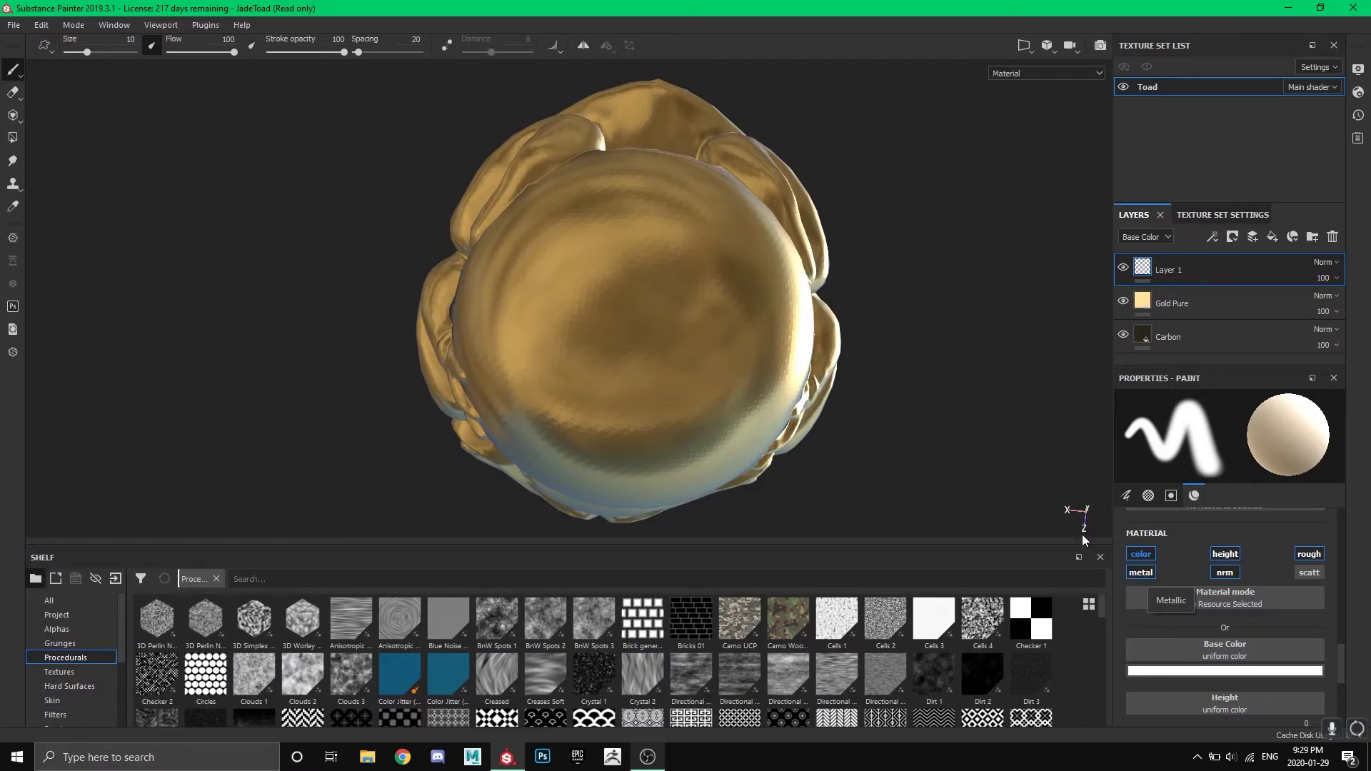
{"action": "left_click", "coordinate": [1147, 572]}
{"action": "left_click", "coordinate": [1147, 555]}
{"action": "left_click", "coordinate": [1309, 555]}
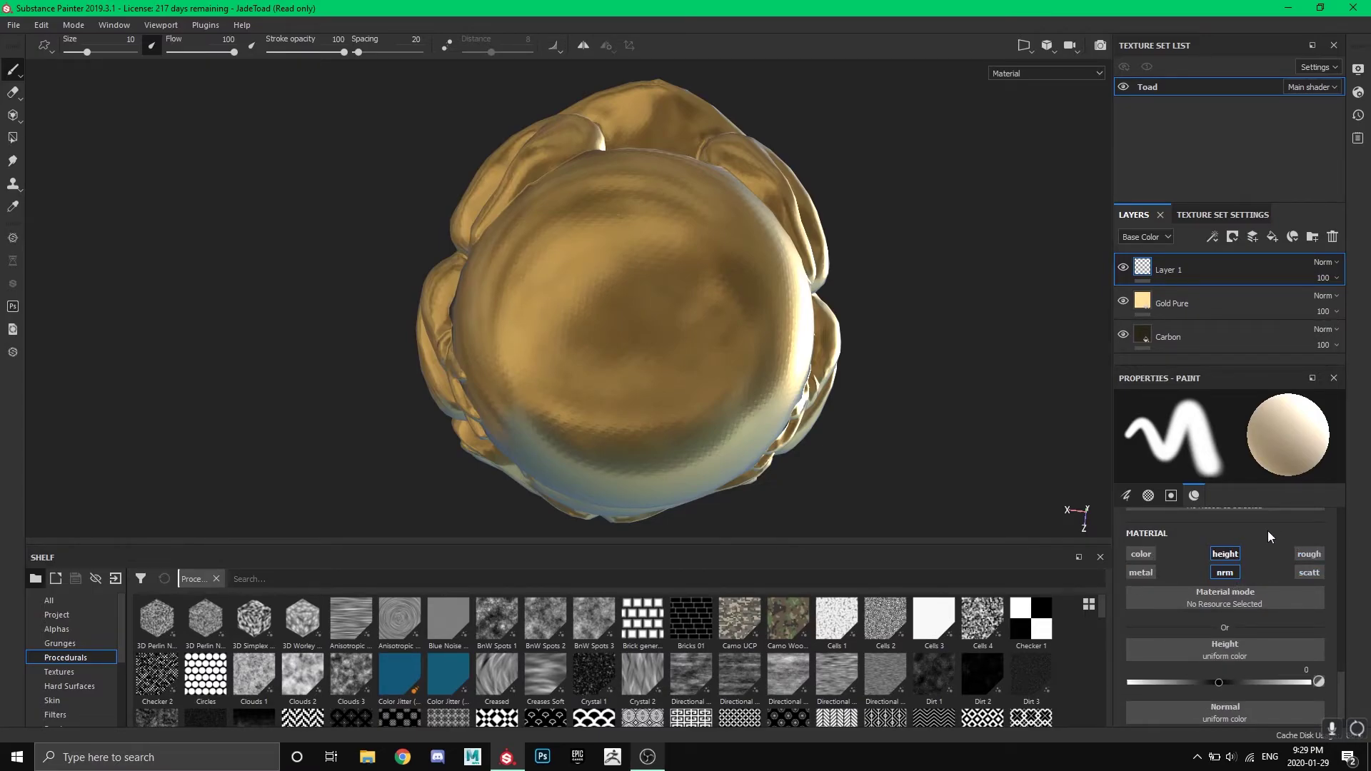
{"action": "left_click", "coordinate": [1225, 572]}
Step: Assign the Grunge Wipe Directional Heavy procedural to the brush material's height channel
{"action": "left_click_drag", "start_coordinate": [876, 468], "coordinate": [585, 499], "text": "alt"}
{"action": "scroll", "coordinate": [1234, 679], "scroll_direction": "down", "scroll_amount": 1}
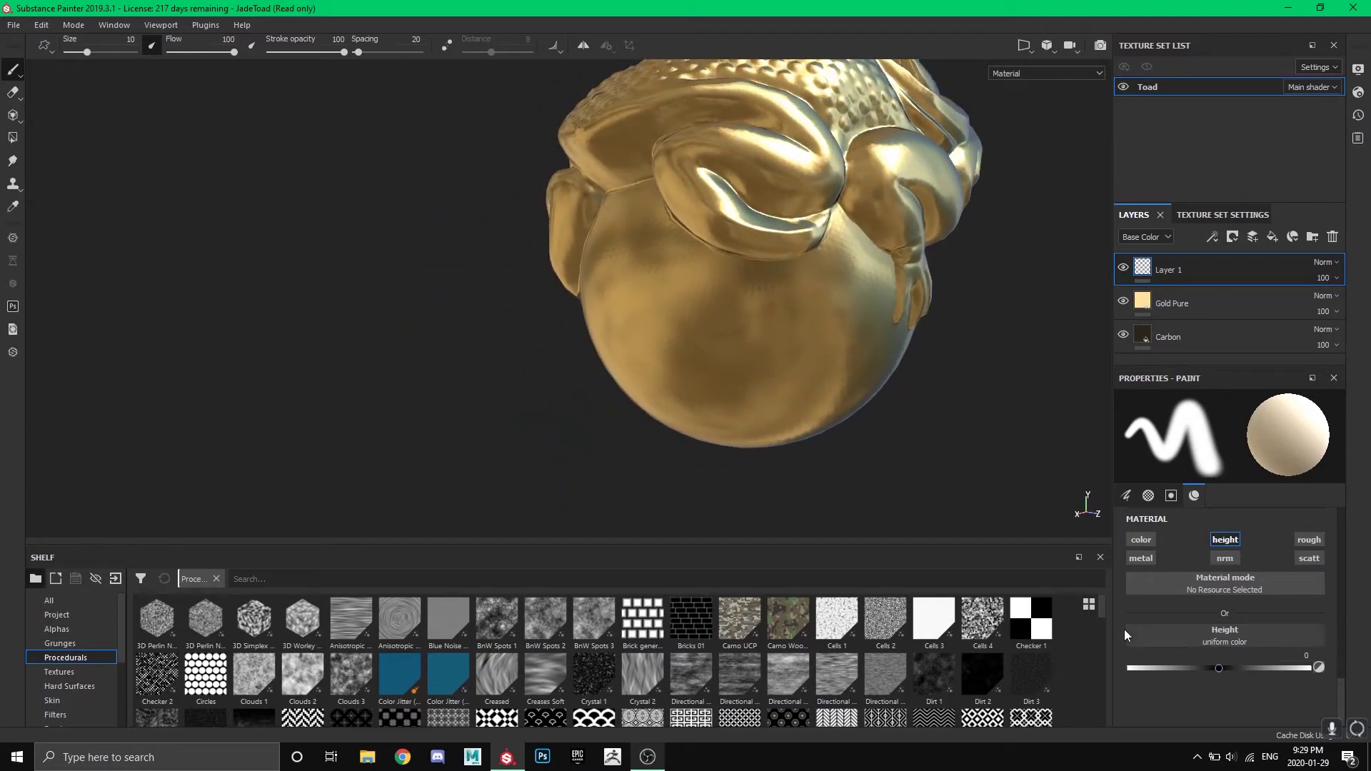
{"action": "mouse_move", "coordinate": [940, 306]}
{"action": "left_mouse_down", "text": "alt"}
{"action": "mouse_move", "coordinate": [869, 407]}
{"action": "mouse_move", "coordinate": [803, 454]}
{"action": "left_mouse_up", "text": "alt"}
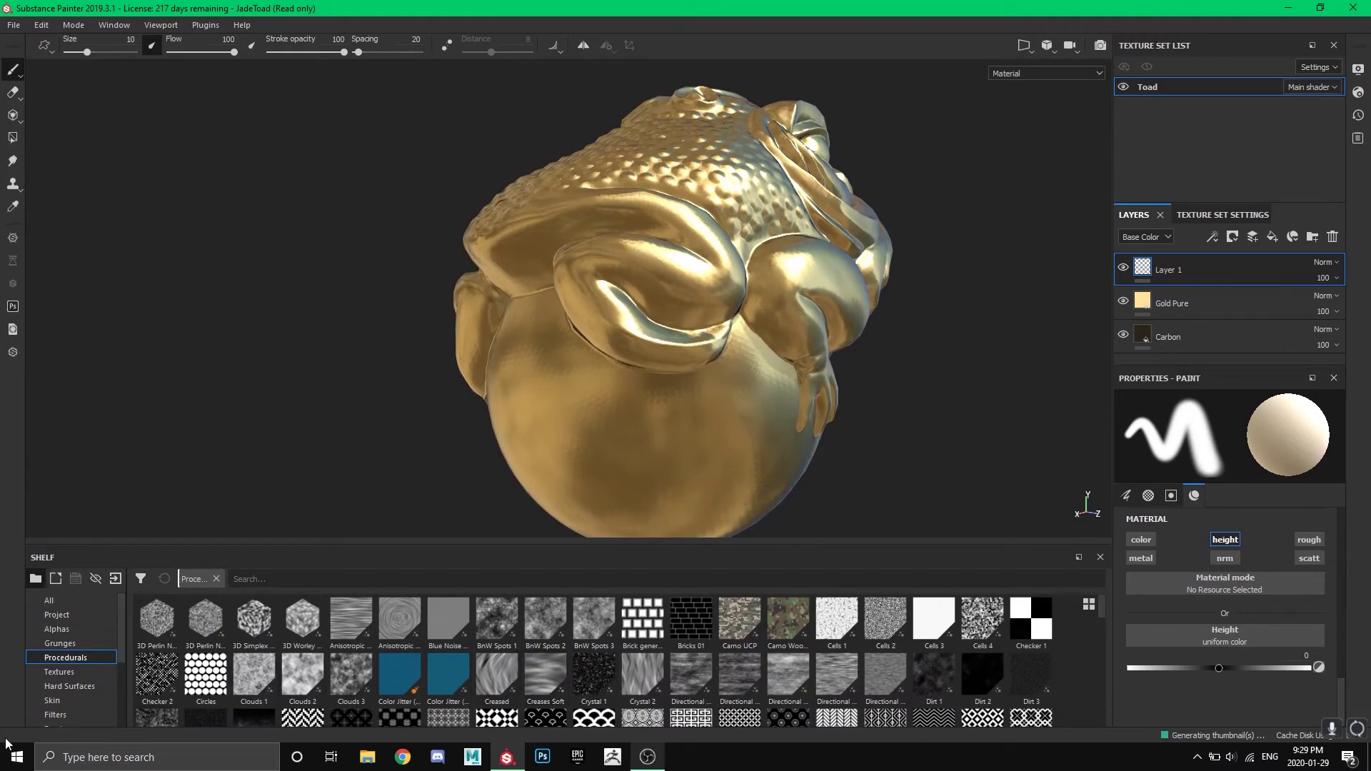
{"action": "scroll", "coordinate": [457, 649], "scroll_direction": "down", "scroll_amount": 3}
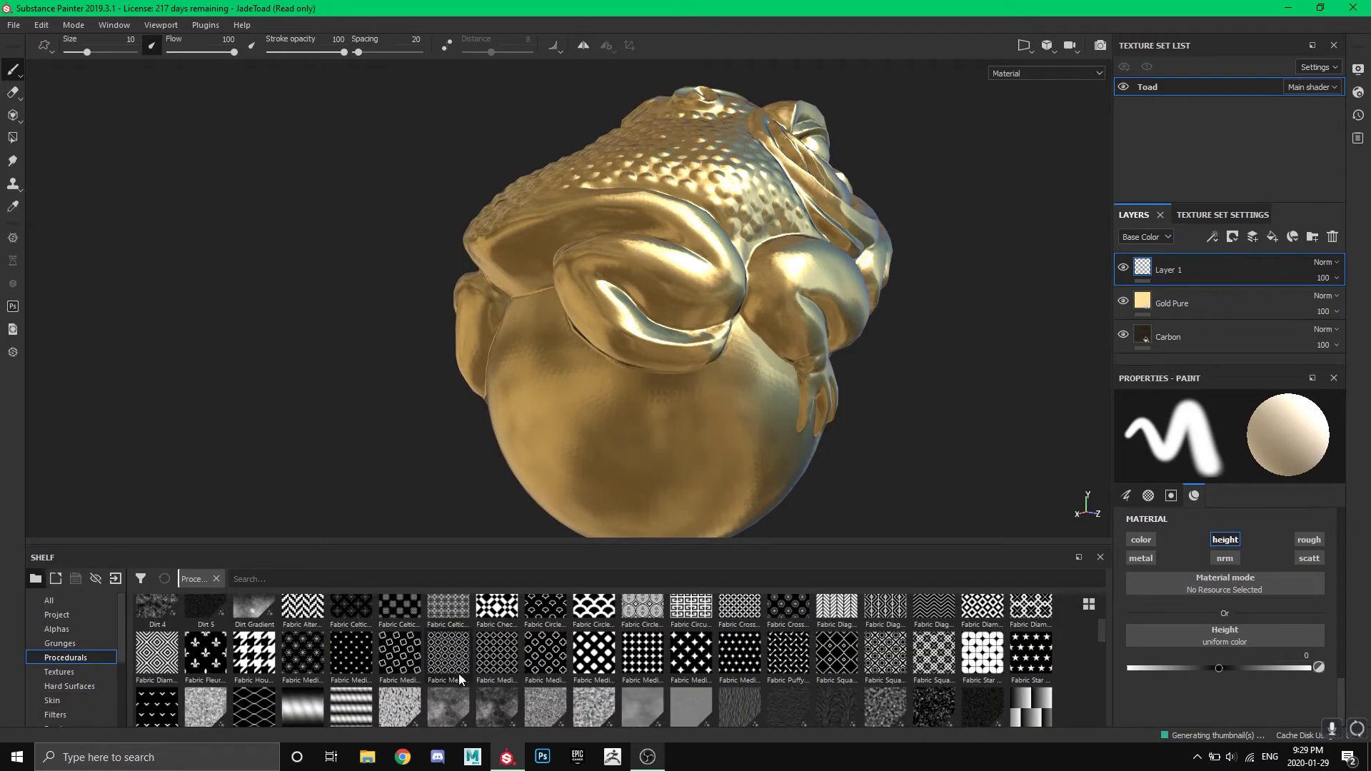
{"action": "scroll", "coordinate": [459, 662], "scroll_direction": "down", "scroll_amount": 3}
{"action": "scroll", "coordinate": [378, 654], "scroll_direction": "down", "scroll_amount": 3}
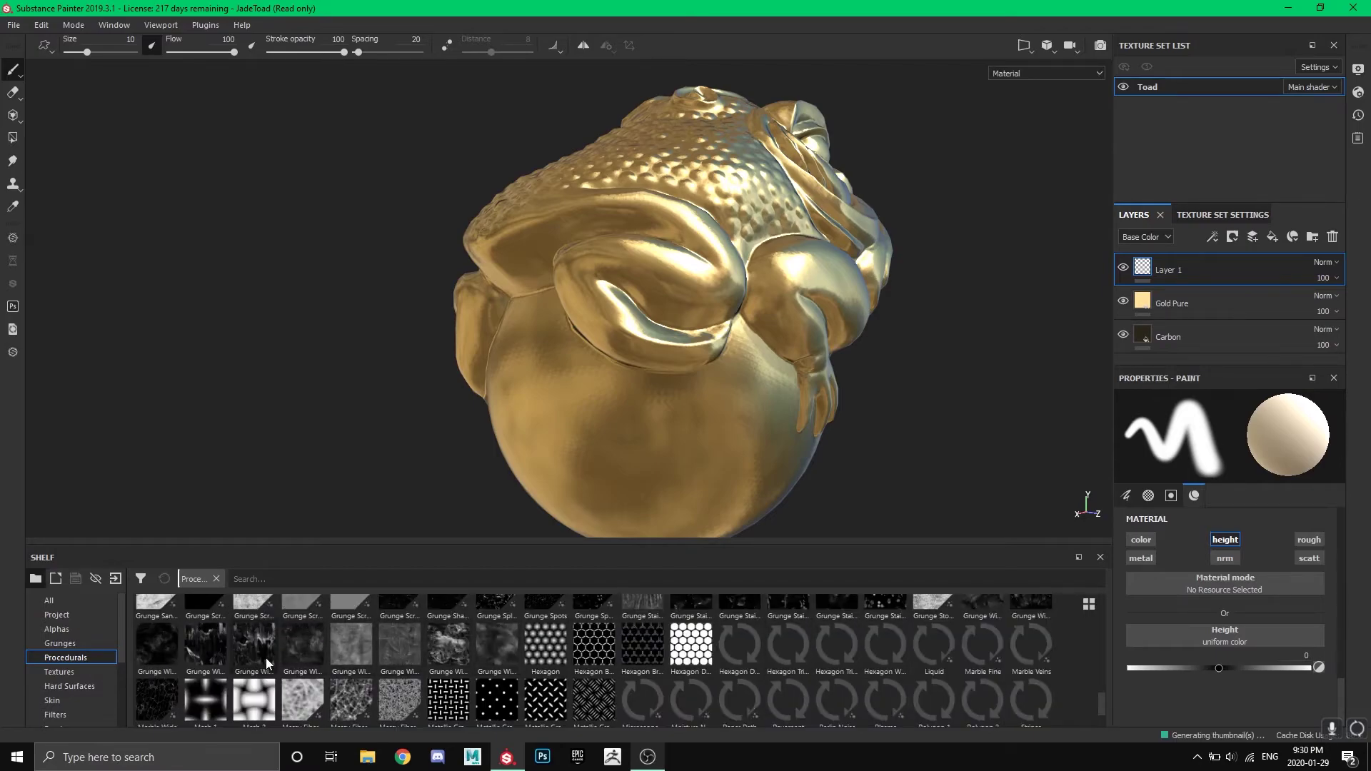
{"action": "left_click_drag", "start_coordinate": [256, 644], "coordinate": [1260, 645]}
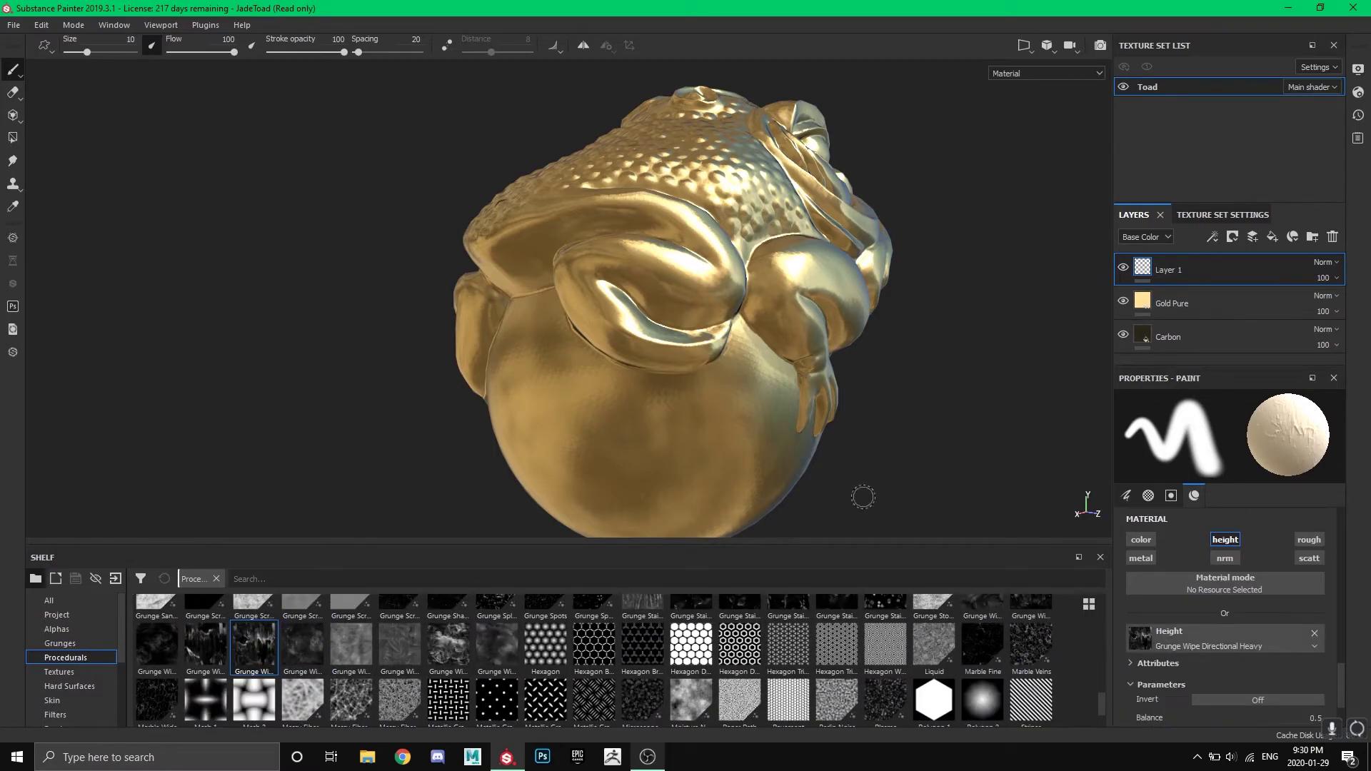
Step: Paint a short horizontal height stroke on the sphere beneath the toad and view it up close
{"action": "left_click_drag", "start_coordinate": [992, 508], "coordinate": [993, 445], "text": "alt"}
{"action": "left_click_drag", "start_coordinate": [671, 418], "coordinate": [614, 427]}
{"action": "scroll", "coordinate": [746, 453], "scroll_direction": "up", "scroll_amount": 3}
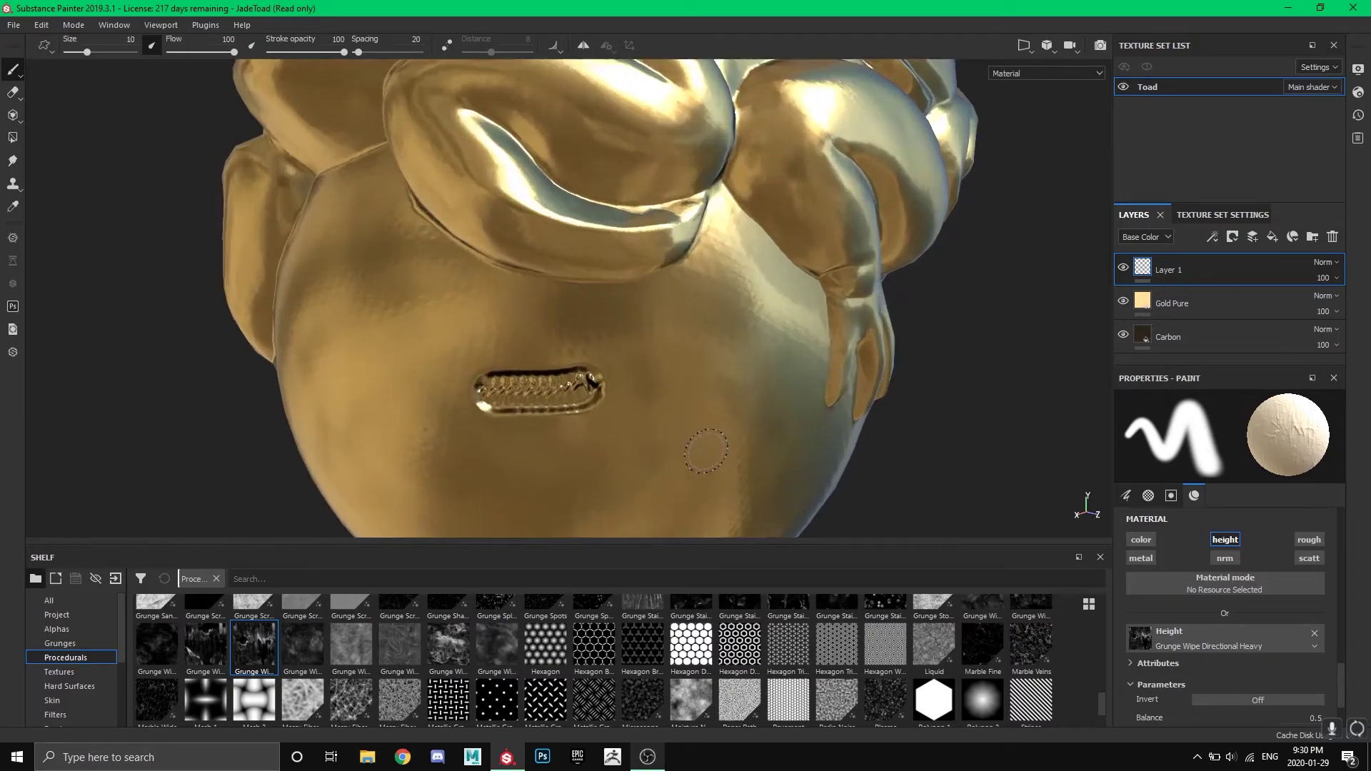
Step: Undo the horizontal height stroke, try single height stamps on the sphere up close, and undo them too
{"action": "scroll", "coordinate": [706, 451], "scroll_direction": "up", "scroll_amount": 1}
{"action": "key", "text": "ctrl+z"}
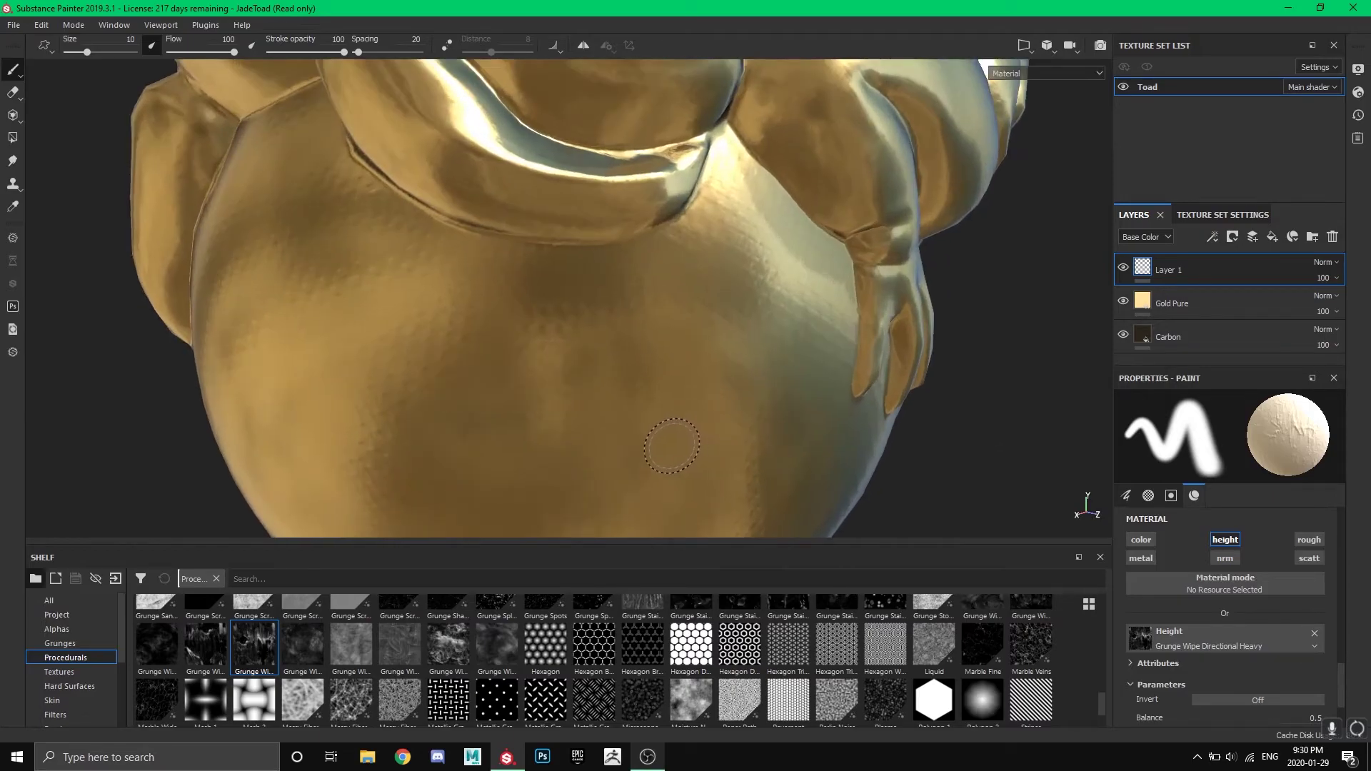
{"action": "left_click", "coordinate": [603, 390]}
{"action": "scroll", "coordinate": [602, 452], "scroll_direction": "up", "scroll_amount": 2}
{"action": "left_click_drag", "start_coordinate": [606, 443], "coordinate": [743, 385], "text": "alt"}
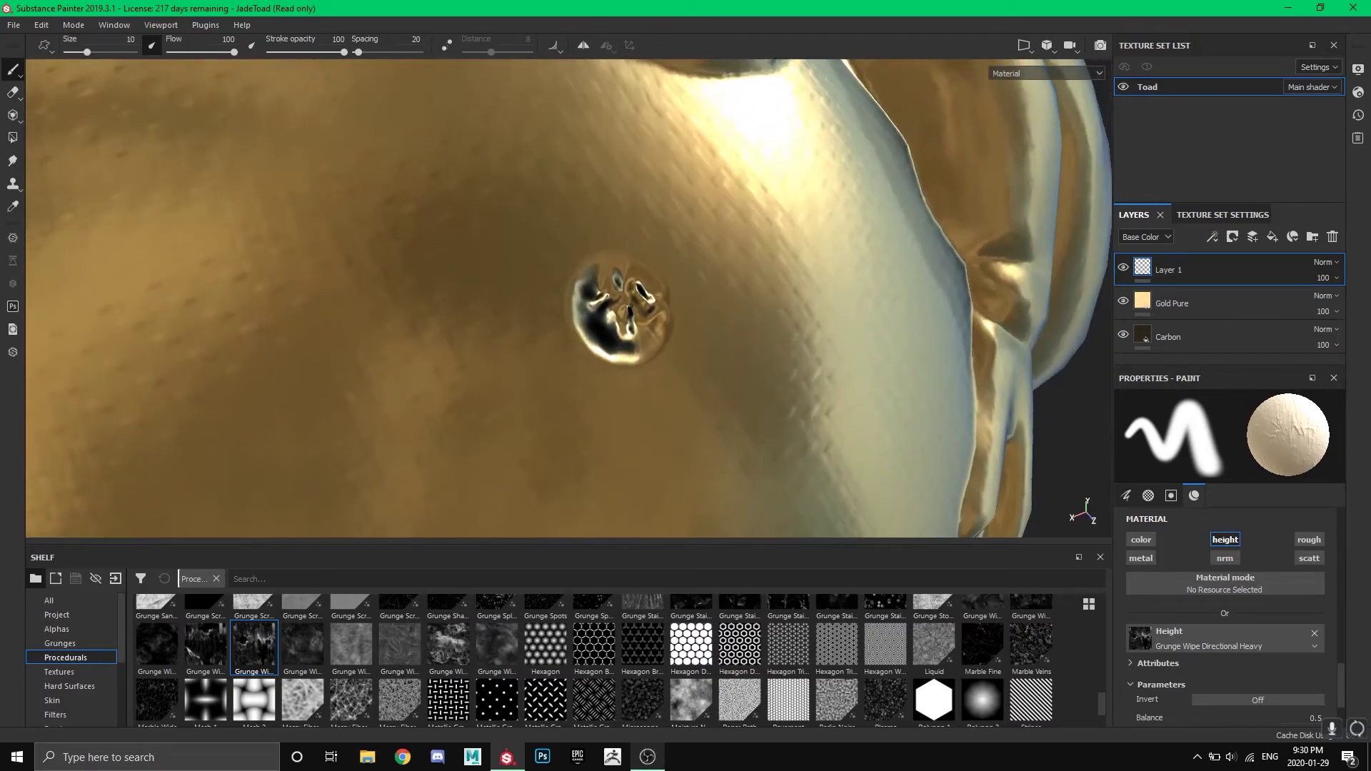
{"action": "left_click", "coordinate": [786, 354]}
{"action": "key", "text": "ctrl+z"}
{"action": "key", "text": "ctrl+z"}
Step: Try further single height stamps on the sphere, undo them, and enlarge the brush to size 24.61
{"action": "left_click", "coordinate": [435, 325]}
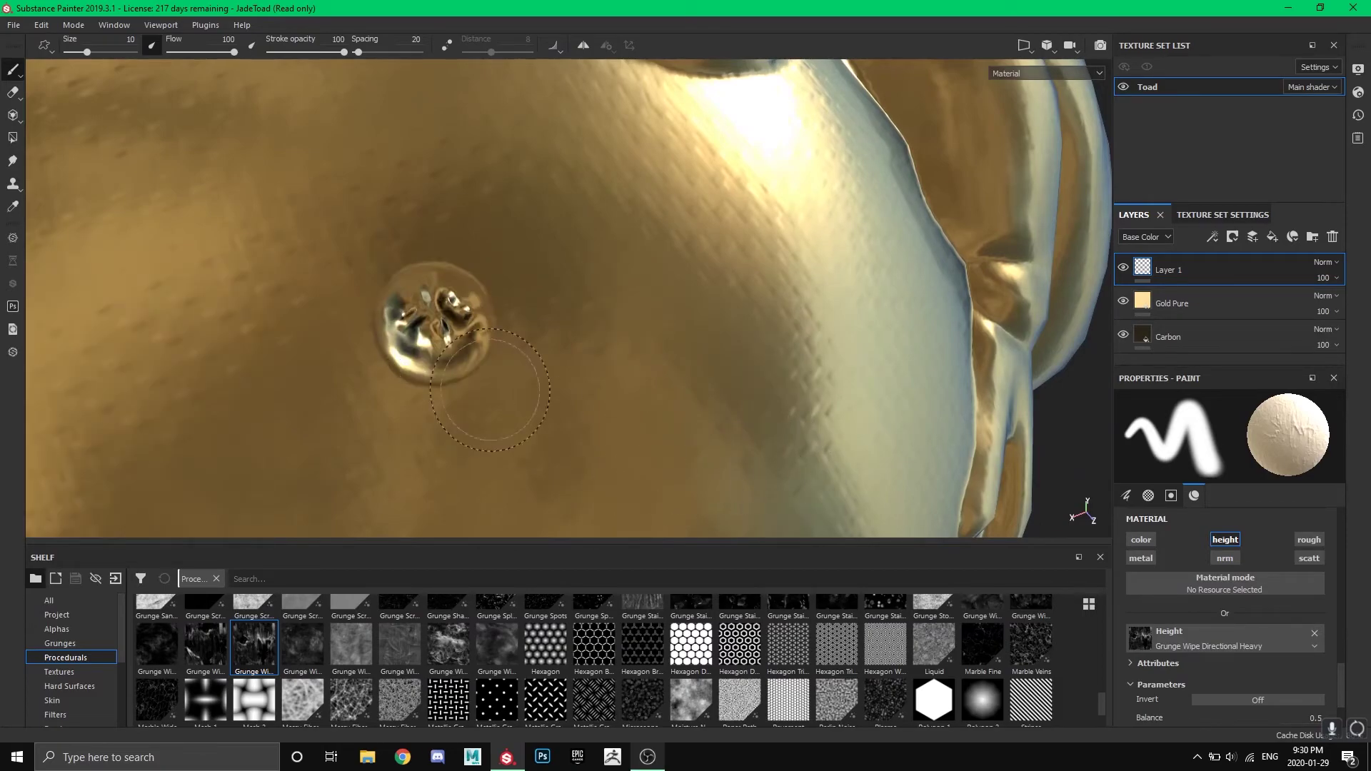
{"action": "left_click", "coordinate": [732, 380]}
{"action": "key", "text": "ctrl+z"}
{"action": "left_click", "coordinate": [743, 364]}
{"action": "key", "text": "ctrl+z"}
{"action": "scroll", "coordinate": [744, 361], "scroll_direction": "down", "scroll_amount": 1}
{"action": "scroll", "coordinate": [664, 359], "scroll_direction": "down", "scroll_amount": 1}
{"action": "right_click_drag", "start_coordinate": [623, 357], "coordinate": [673, 347], "text": "ctrl"}
{"action": "key", "text": "ctrl+z"}
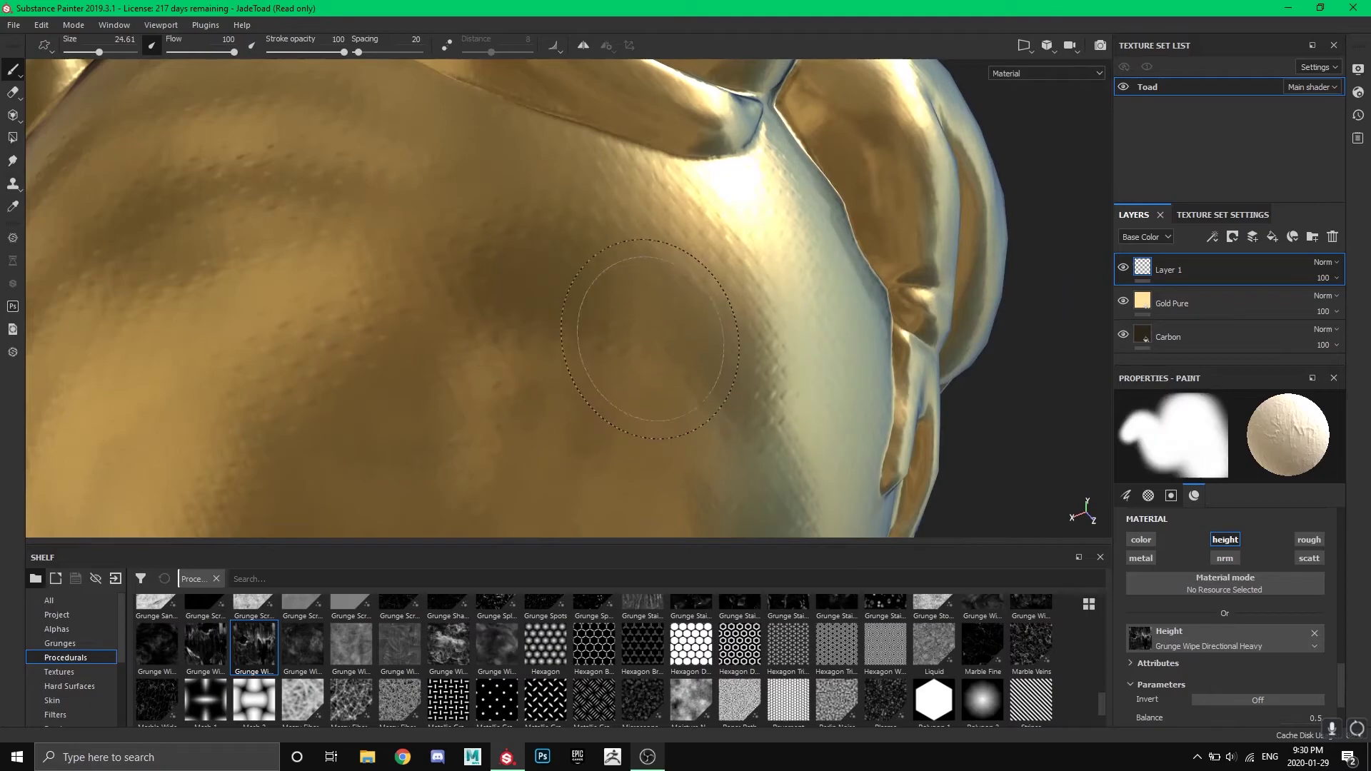
Step: Delete the paint layer above Gold Pure
{"action": "left_click_drag", "start_coordinate": [671, 334], "coordinate": [600, 371], "text": "alt"}
{"action": "scroll", "coordinate": [621, 357], "scroll_direction": "down", "scroll_amount": 4}
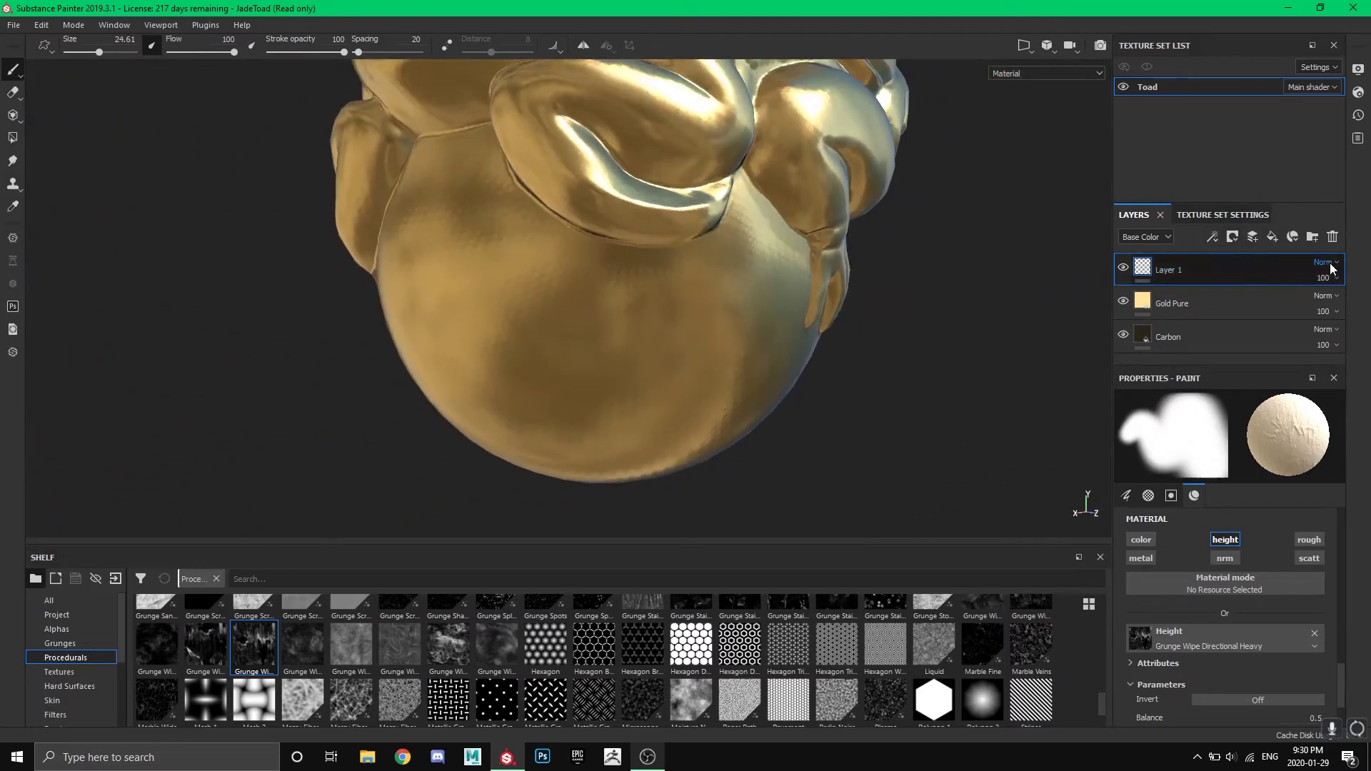
{"action": "key", "text": "Delete"}
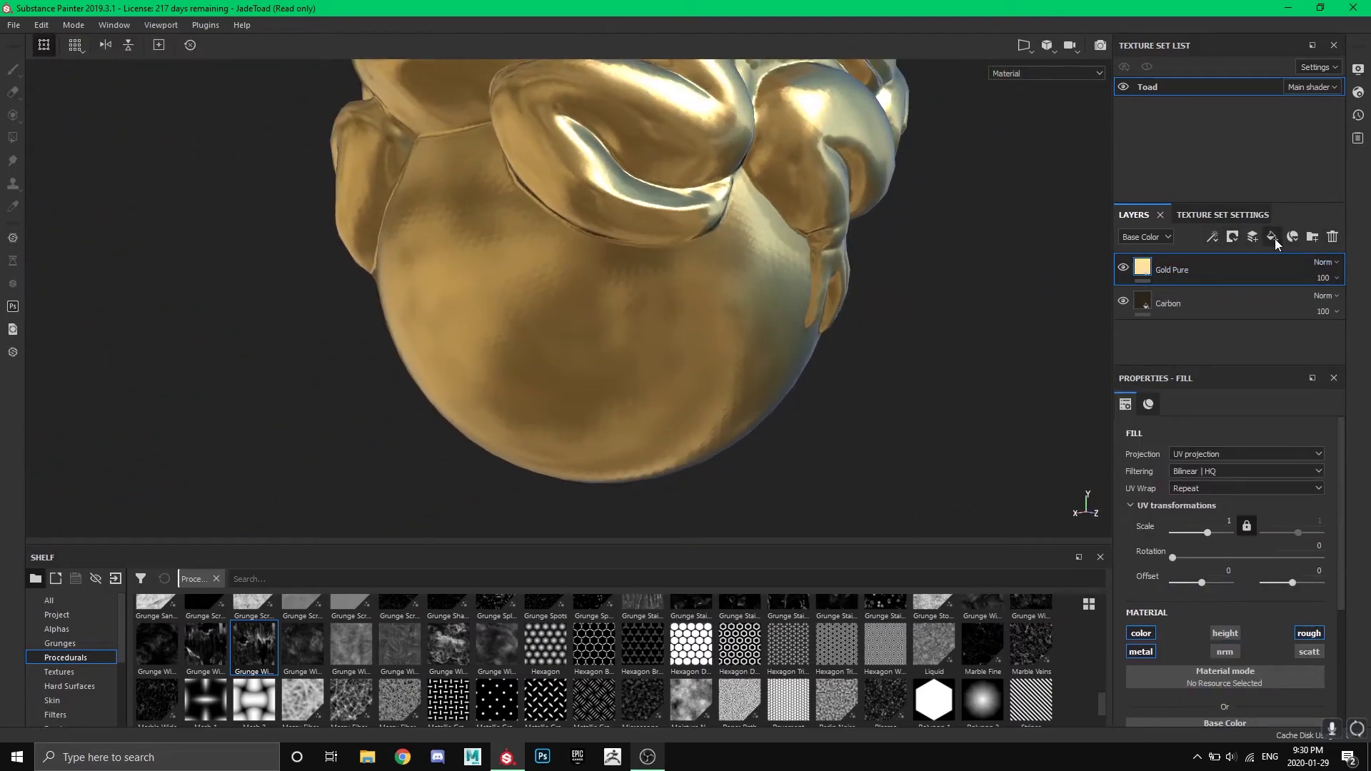
Step: Add a fill layer above Gold Pure and turn off its color, rough, scatt, metal and nrm channels, keeping only height
{"action": "left_click", "coordinate": [1272, 236]}
{"action": "left_click_drag", "start_coordinate": [782, 321], "coordinate": [850, 386], "text": "alt"}
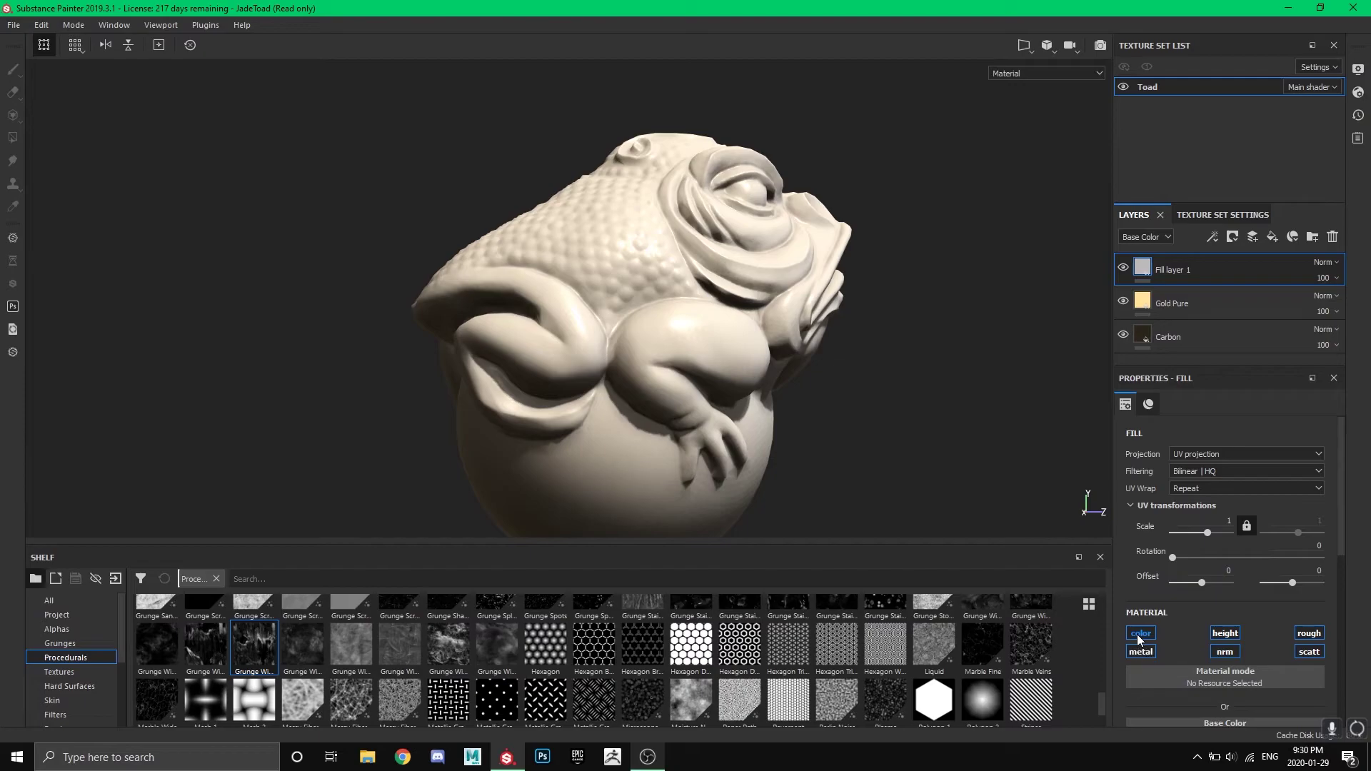
{"action": "left_click", "coordinate": [1141, 634]}
{"action": "left_click_drag", "start_coordinate": [921, 466], "coordinate": [889, 480], "text": "alt"}
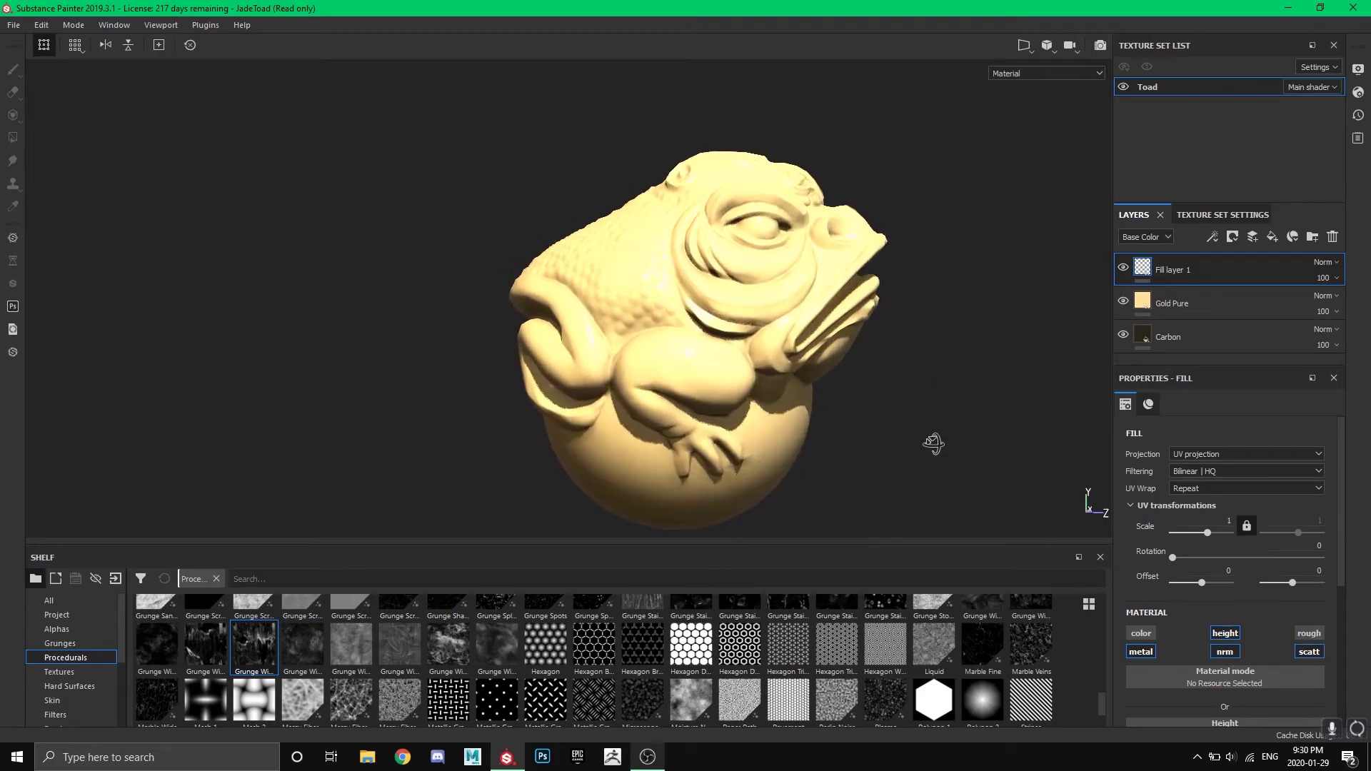
{"action": "left_click", "coordinate": [1310, 652]}
{"action": "left_click", "coordinate": [1141, 651]}
{"action": "left_click_drag", "start_coordinate": [868, 450], "coordinate": [858, 376], "text": "alt"}
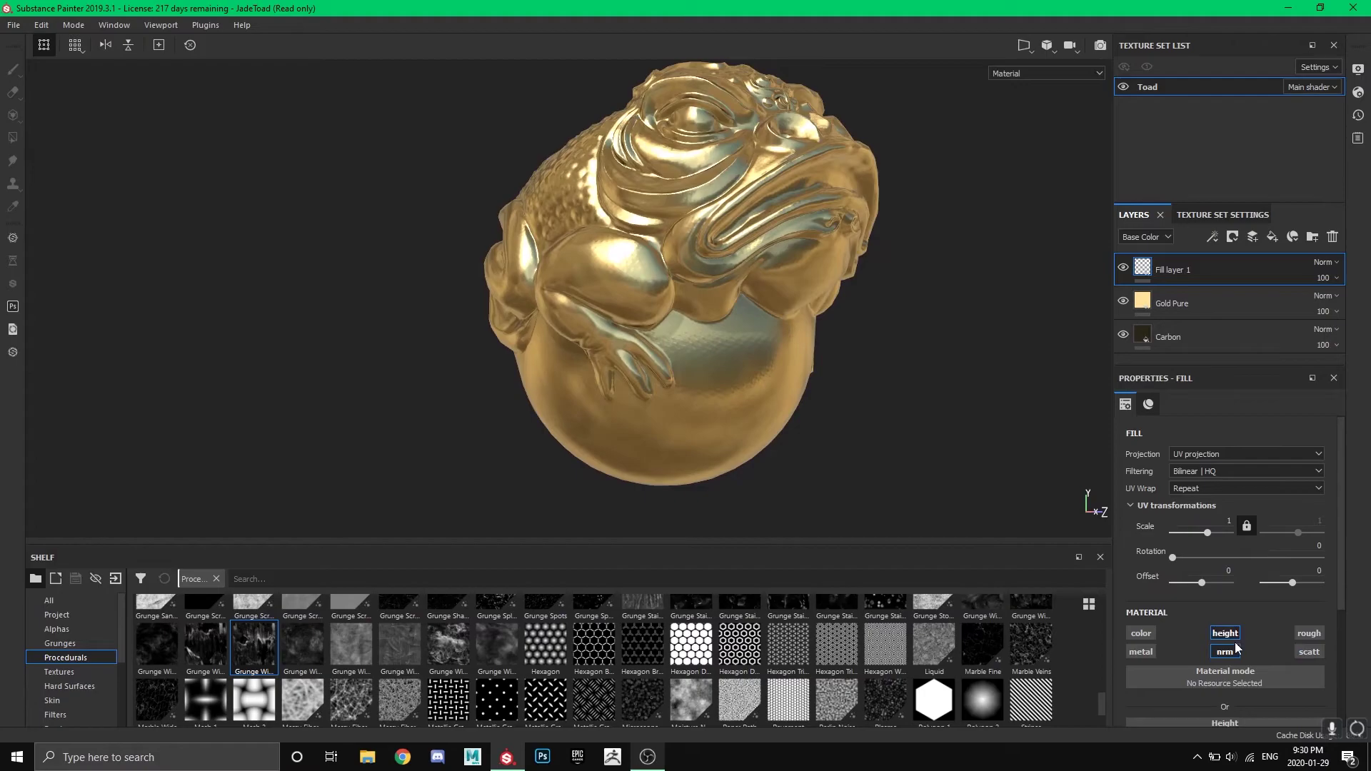
Step: Try a grunge procedural in the fill layer's height channel, undo it, and browse the height resources
{"action": "scroll", "coordinate": [1214, 653], "scroll_direction": "down", "scroll_amount": 3}
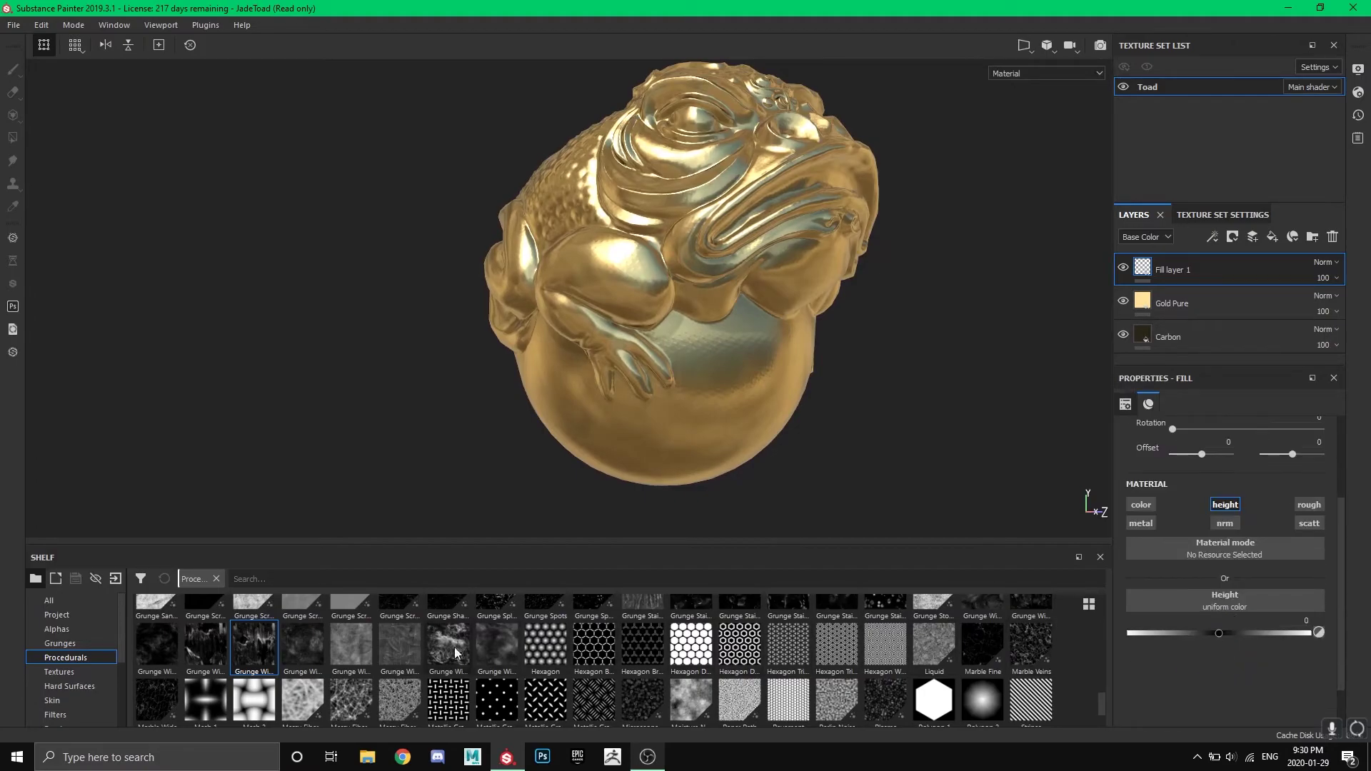
{"action": "left_click_drag", "start_coordinate": [433, 648], "coordinate": [1198, 597]}
{"action": "mouse_move", "coordinate": [1057, 500]}
{"action": "left_mouse_down", "text": "alt"}
{"action": "mouse_move", "coordinate": [919, 432]}
{"action": "mouse_move", "coordinate": [1102, 477]}
{"action": "mouse_move", "coordinate": [1100, 569]}
{"action": "mouse_move", "coordinate": [829, 527]}
{"action": "mouse_move", "coordinate": [964, 509]}
{"action": "left_mouse_up", "text": "alt"}
{"action": "key", "text": "ctrl+z"}
{"action": "left_click_drag", "start_coordinate": [852, 506], "coordinate": [986, 457], "text": "alt"}
{"action": "left_click", "coordinate": [1219, 600]}
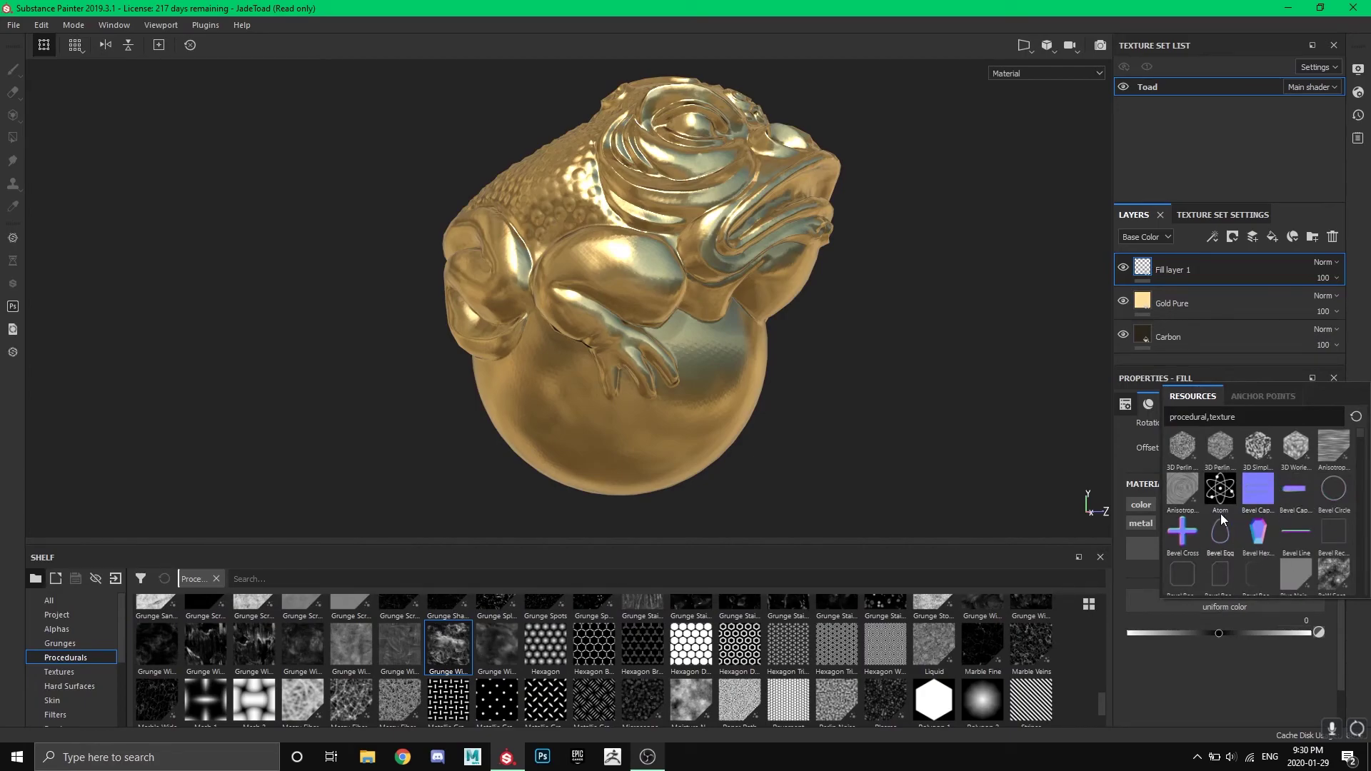
{"action": "scroll", "coordinate": [1232, 520], "scroll_direction": "down", "scroll_amount": 10}
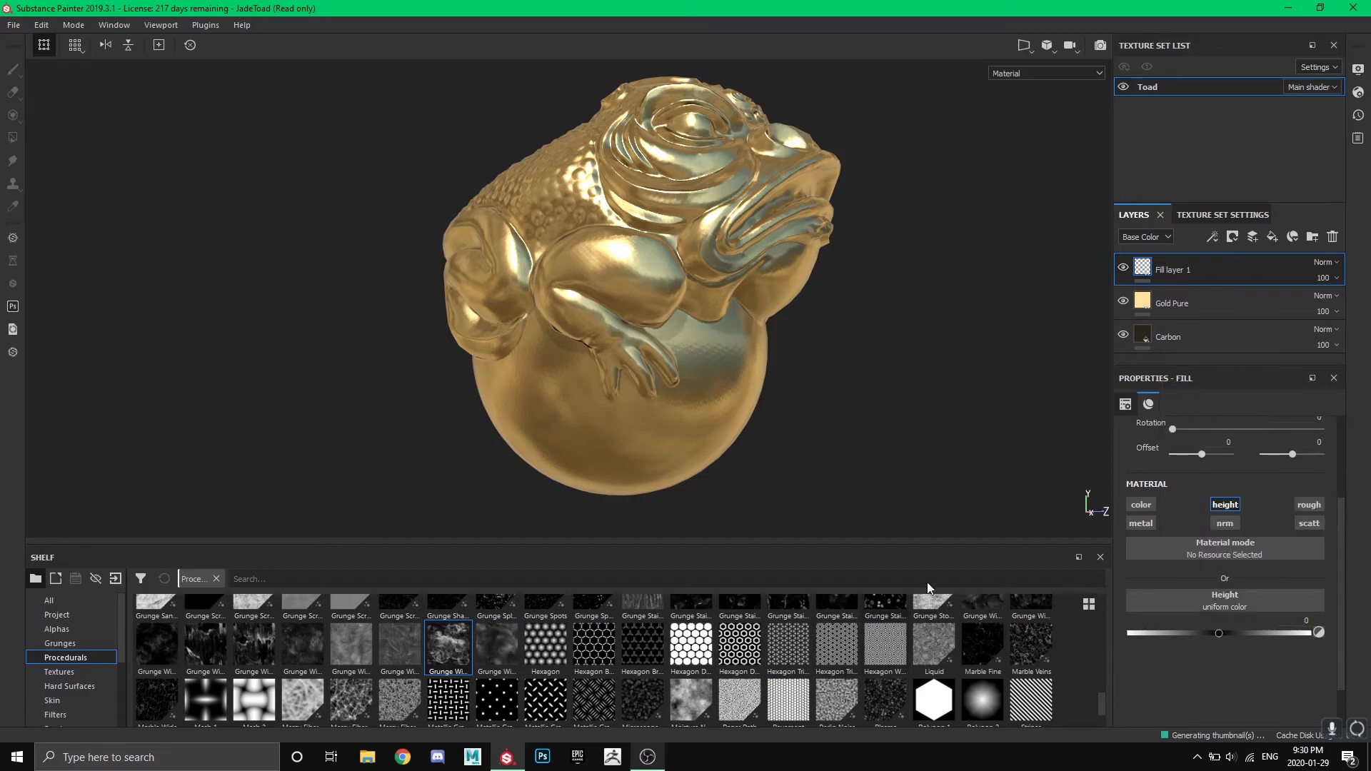
{"action": "scroll", "coordinate": [1251, 579], "scroll_direction": "up", "scroll_amount": 2}
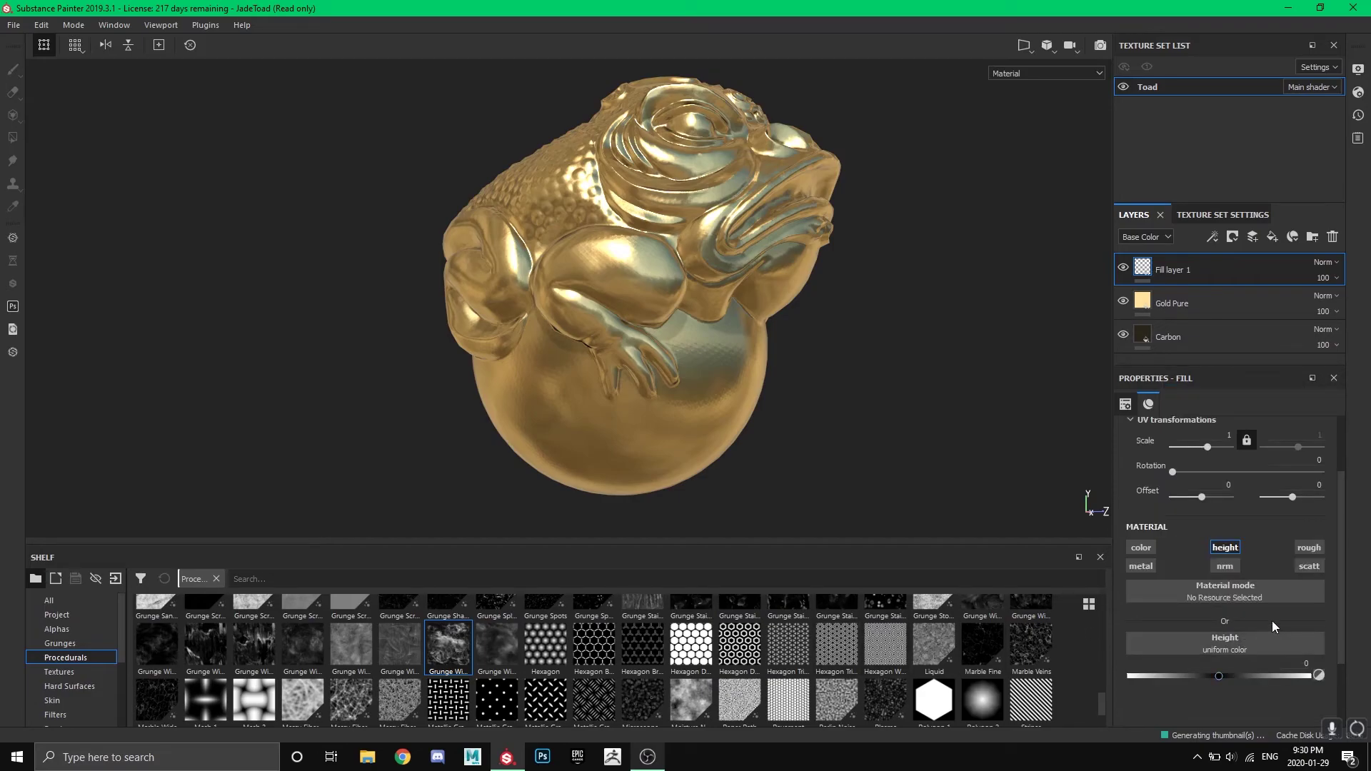
{"action": "scroll", "coordinate": [628, 414], "scroll_direction": "up", "scroll_amount": 3}
Step: Replace the fill layer with a new paint layer and remove Grunge Wipe Directional Heavy from the brush material's height channel
{"action": "left_click", "coordinate": [1333, 237]}
{"action": "left_click", "coordinate": [1251, 238]}
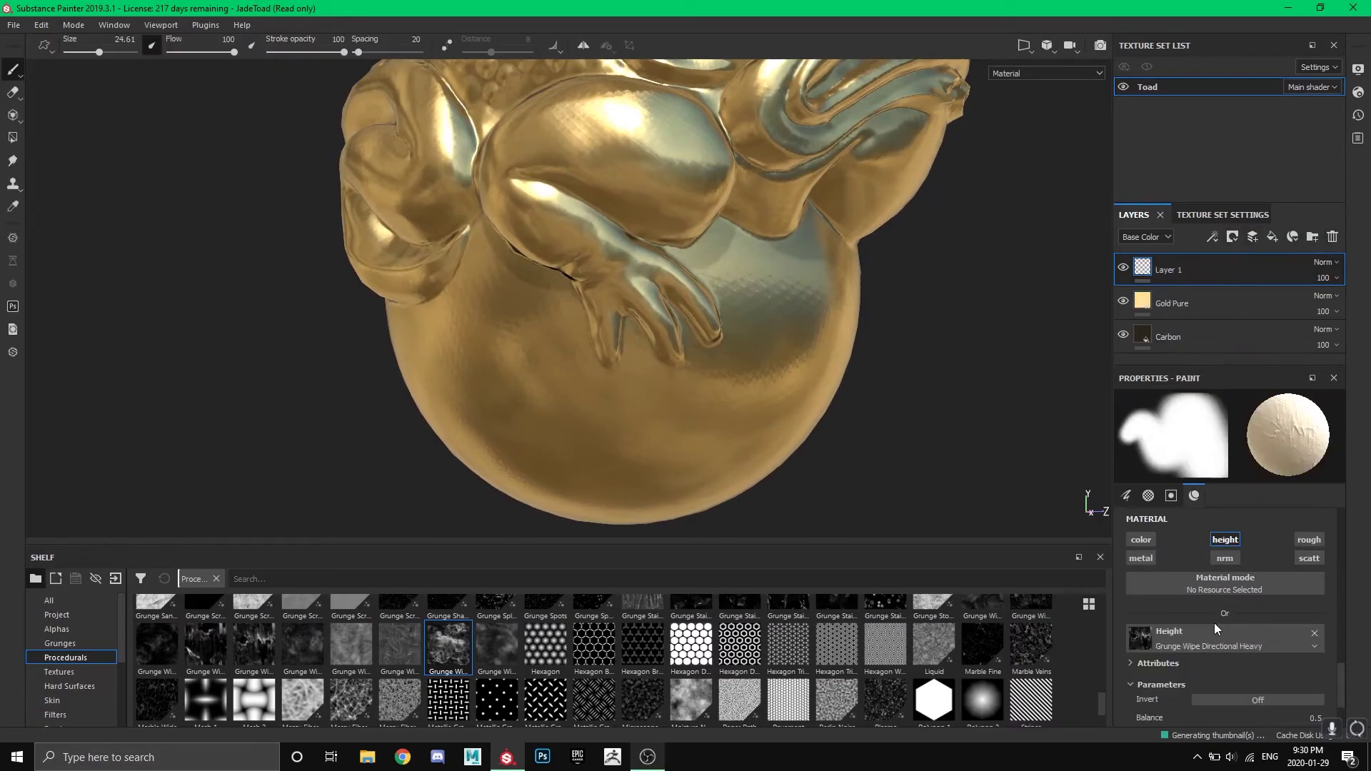
{"action": "left_click", "coordinate": [1222, 623]}
{"action": "scroll", "coordinate": [1188, 635], "scroll_direction": "down", "scroll_amount": 3}
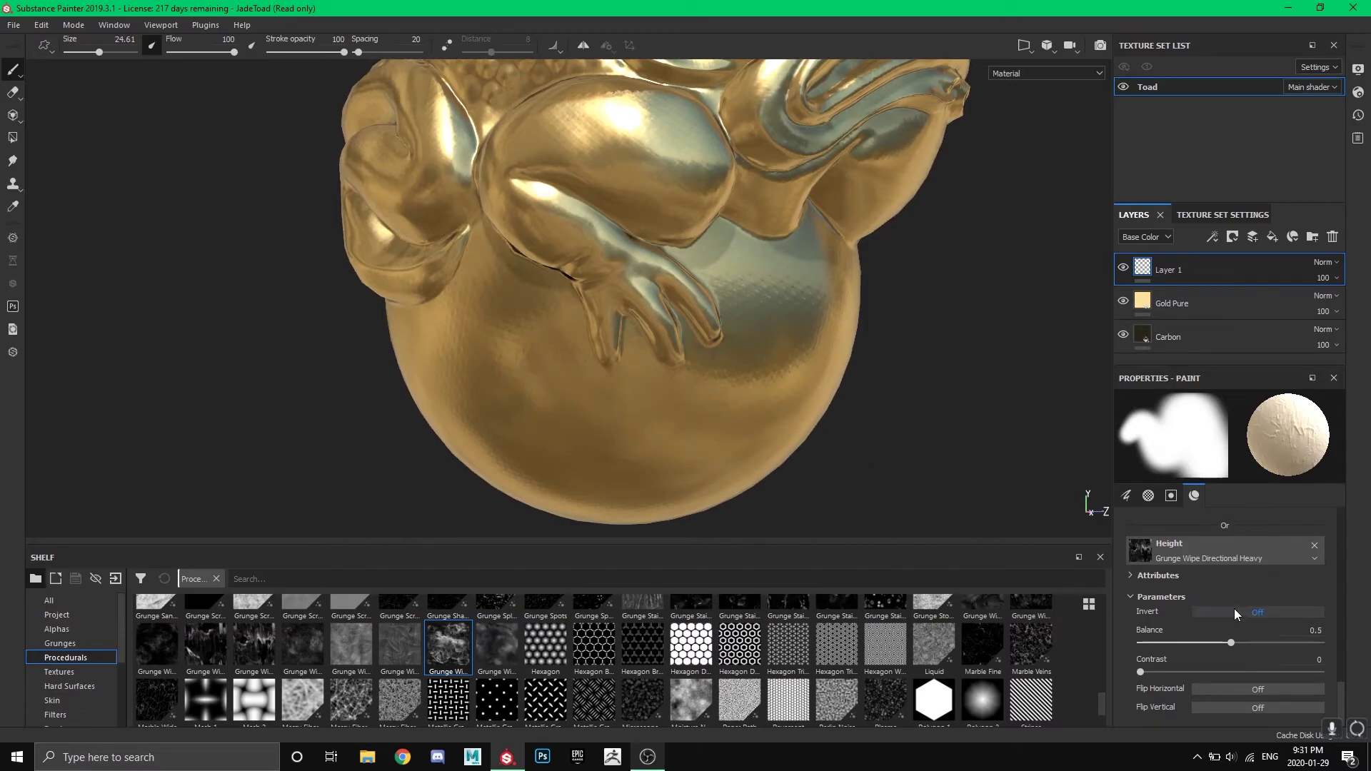
{"action": "left_click", "coordinate": [1315, 547]}
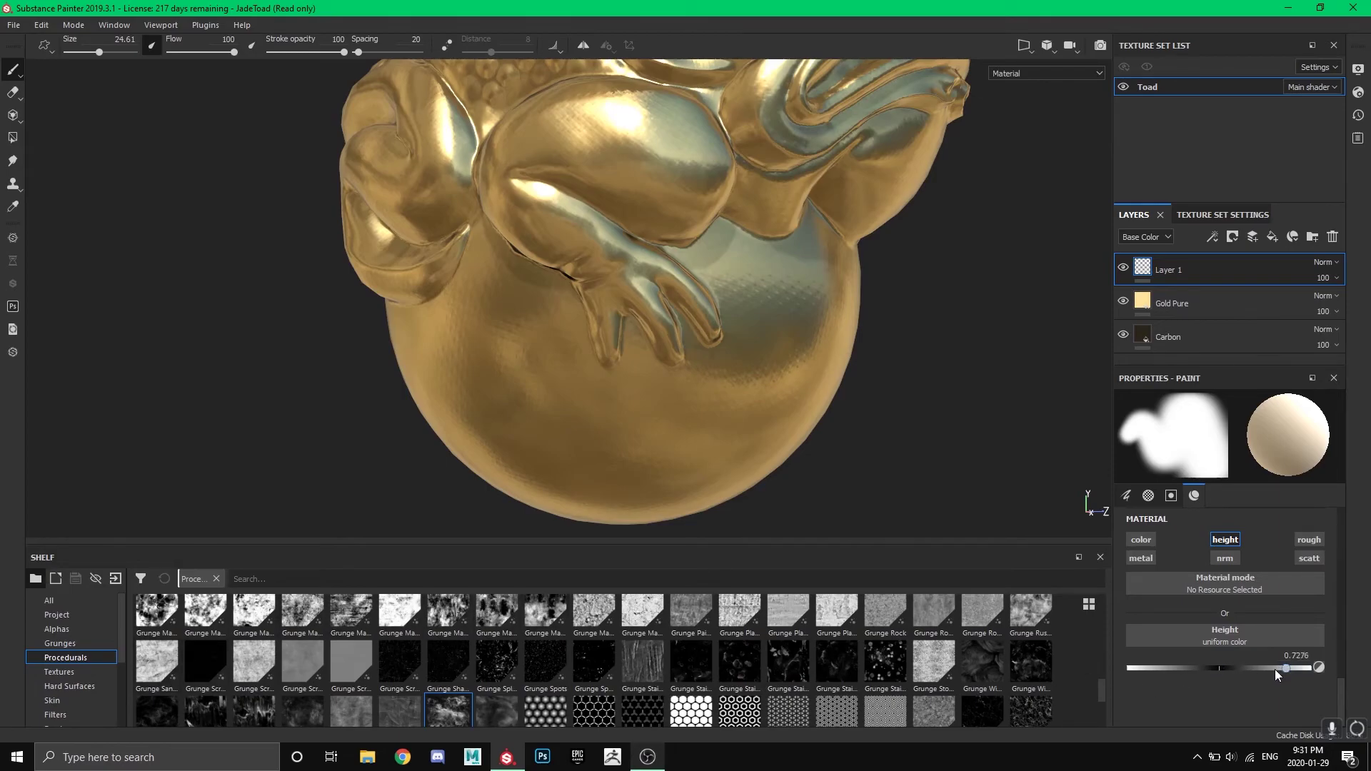
Step: Test wide uniform-height strokes across the sphere, setting the brush material's height to -1, and undo the strokes
{"action": "left_click_drag", "start_coordinate": [575, 441], "coordinate": [759, 436]}
{"action": "left_click_drag", "start_coordinate": [883, 463], "coordinate": [836, 428], "text": "alt"}
{"action": "scroll", "coordinate": [793, 485], "scroll_direction": "up", "scroll_amount": 4}
{"action": "mouse_move", "coordinate": [800, 489]}
{"action": "left_mouse_down", "text": "alt"}
{"action": "mouse_move", "coordinate": [914, 500]}
{"action": "mouse_move", "coordinate": [986, 545]}
{"action": "mouse_move", "coordinate": [964, 500]}
{"action": "left_mouse_up", "text": "alt"}
{"action": "mouse_move", "coordinate": [399, 243]}
{"action": "left_mouse_down", "text": "alt"}
{"action": "mouse_move", "coordinate": [464, 307]}
{"action": "mouse_move", "coordinate": [673, 438]}
{"action": "mouse_move", "coordinate": [646, 434]}
{"action": "mouse_move", "coordinate": [765, 450]}
{"action": "mouse_move", "coordinate": [815, 379]}
{"action": "mouse_move", "coordinate": [918, 329]}
{"action": "mouse_move", "coordinate": [907, 229]}
{"action": "mouse_move", "coordinate": [890, 380]}
{"action": "mouse_move", "coordinate": [930, 437]}
{"action": "left_mouse_up", "text": "alt"}
{"action": "scroll", "coordinate": [647, 434], "scroll_direction": "down", "scroll_amount": 5}
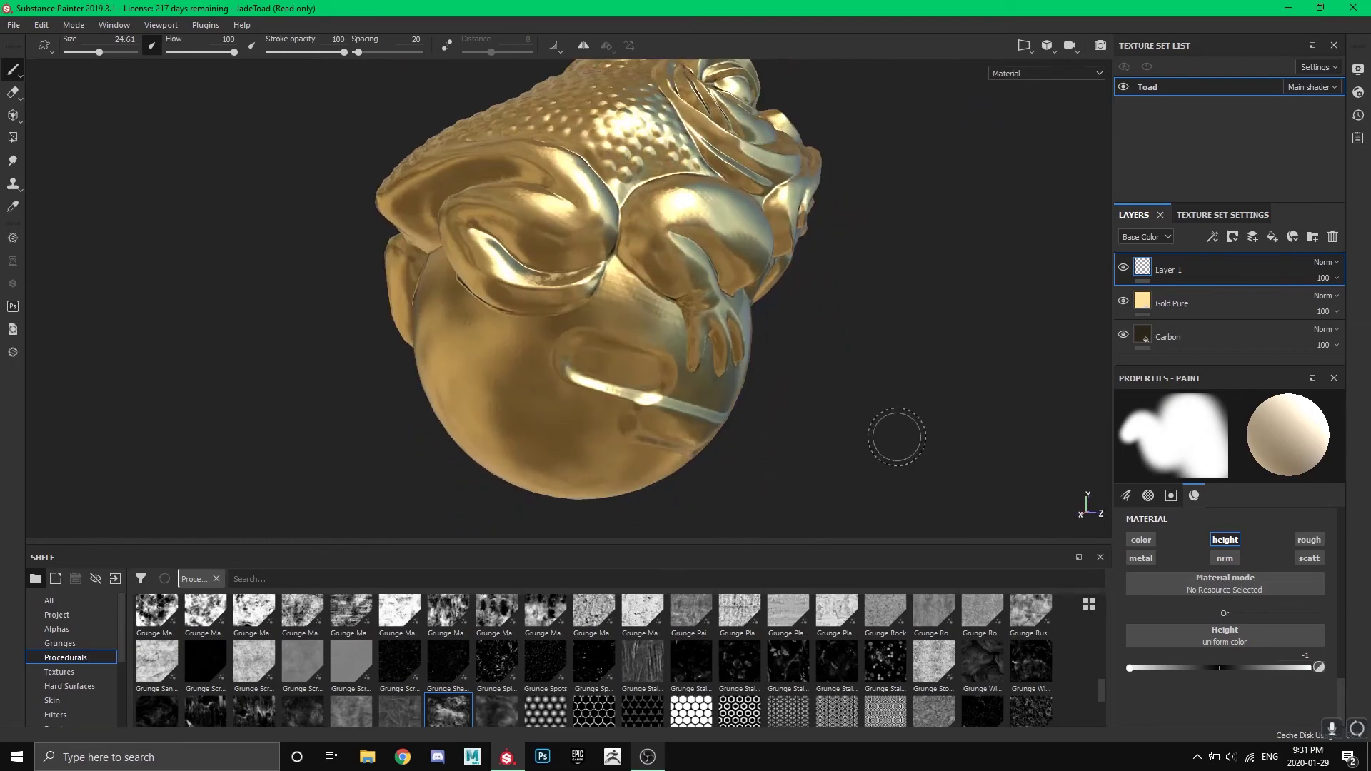
{"action": "mouse_move", "coordinate": [804, 464]}
{"action": "right_mouse_down", "text": "shift"}
{"action": "mouse_move", "coordinate": [772, 459]}
{"action": "mouse_move", "coordinate": [818, 467]}
{"action": "right_mouse_up", "text": "shift"}
{"action": "key", "text": "ctrl+z"}
{"action": "left_click_drag", "start_coordinate": [881, 497], "coordinate": [709, 461], "text": "alt"}
{"action": "key", "text": "ctrl+z"}
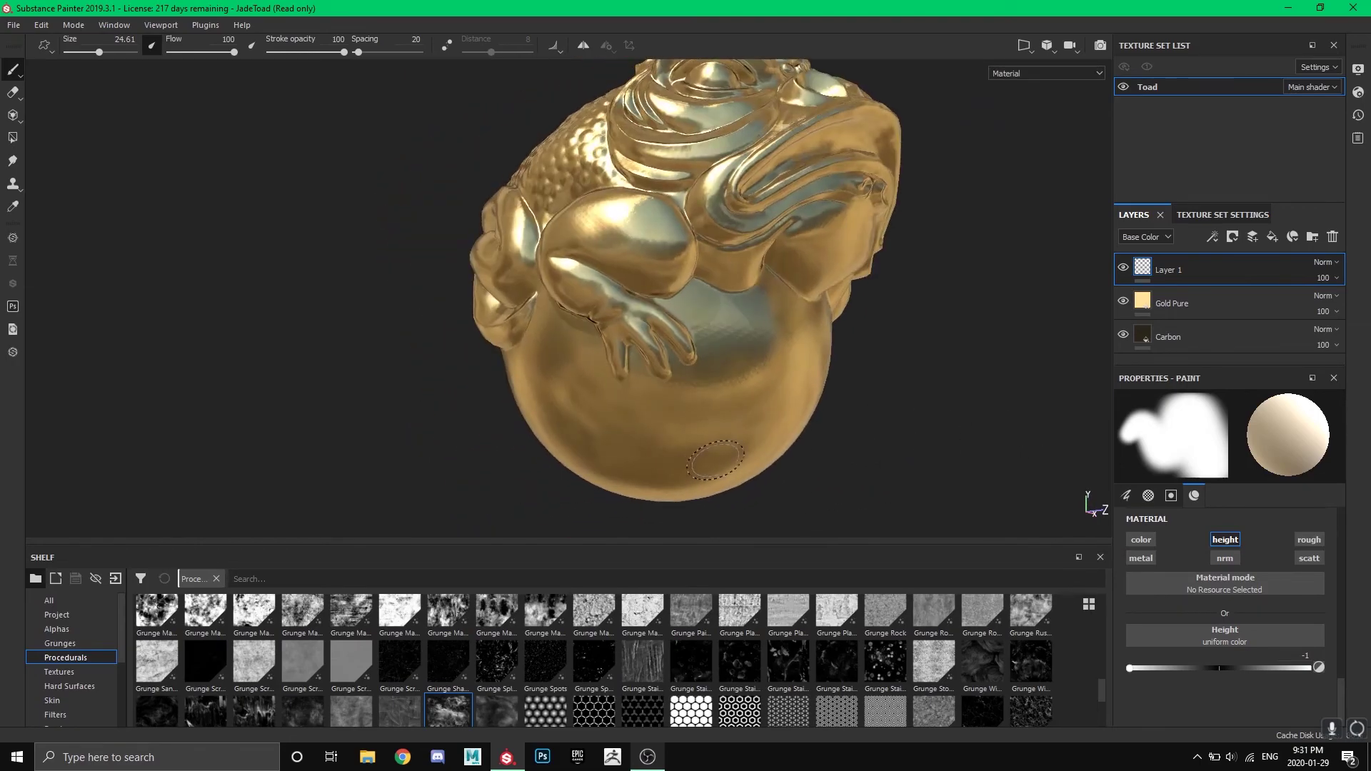
Step: Reduce the brush size to 1.86 and engrave a thin bent groove across the sphere below the toad's hand
{"action": "scroll", "coordinate": [785, 463], "scroll_direction": "up", "scroll_amount": 5}
{"action": "key", "text": "bracketleft"}
{"action": "key", "text": "bracketleft"}
{"action": "key", "text": "bracketleft"}
{"action": "key", "text": "bracketleft"}
{"action": "key", "text": "bracketleft"}
{"action": "key", "text": "bracketleft"}
{"action": "key", "text": "bracketleft"}
{"action": "key", "text": "bracketleft"}
{"action": "key", "text": "bracketleft"}
{"action": "mouse_move", "coordinate": [850, 202]}
{"action": "left_mouse_down"}
{"action": "mouse_move", "coordinate": [691, 420]}
{"action": "mouse_move", "coordinate": [448, 422]}
{"action": "left_mouse_up"}
Step: Continue the groove with connected straight lines that zigzag across the sphere and the toad's hand
{"action": "left_click", "coordinate": [446, 369], "text": "shift"}
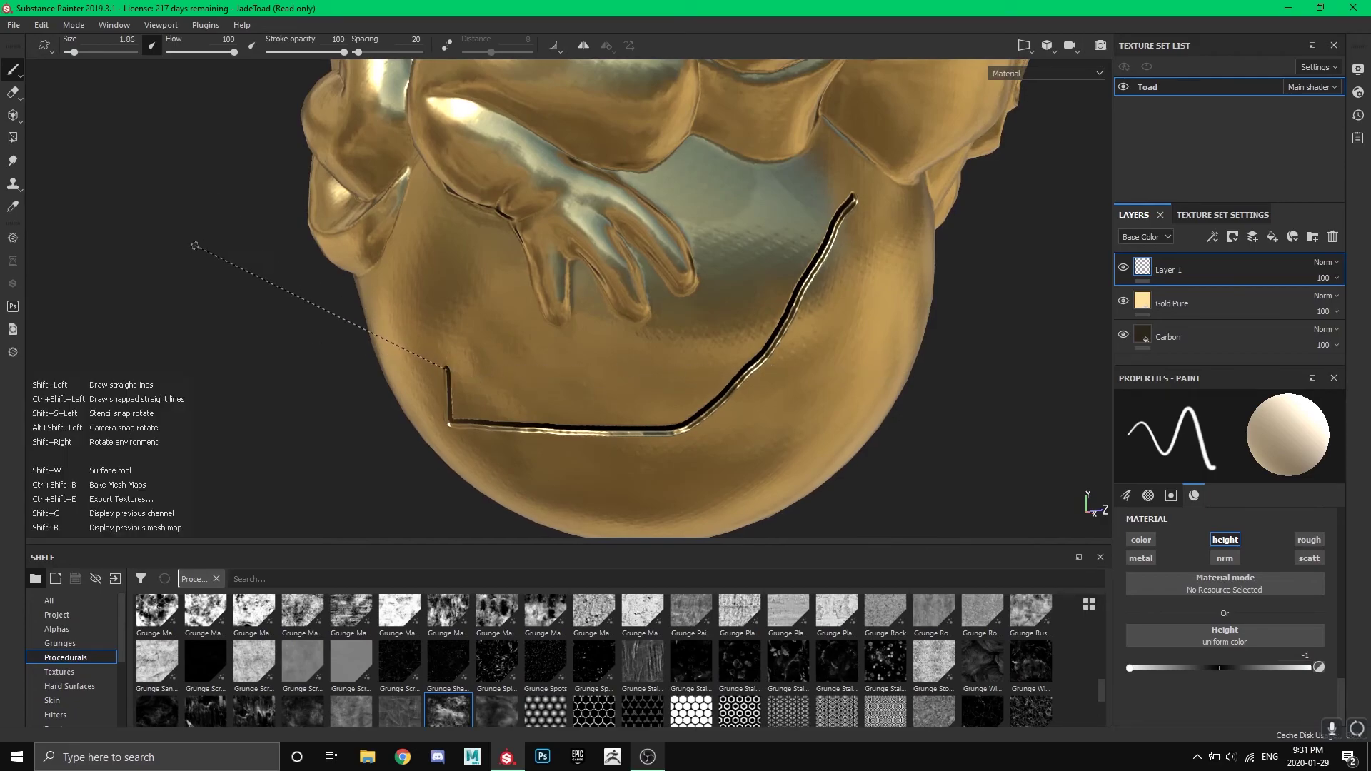
{"action": "left_click", "coordinate": [839, 471], "text": "shift"}
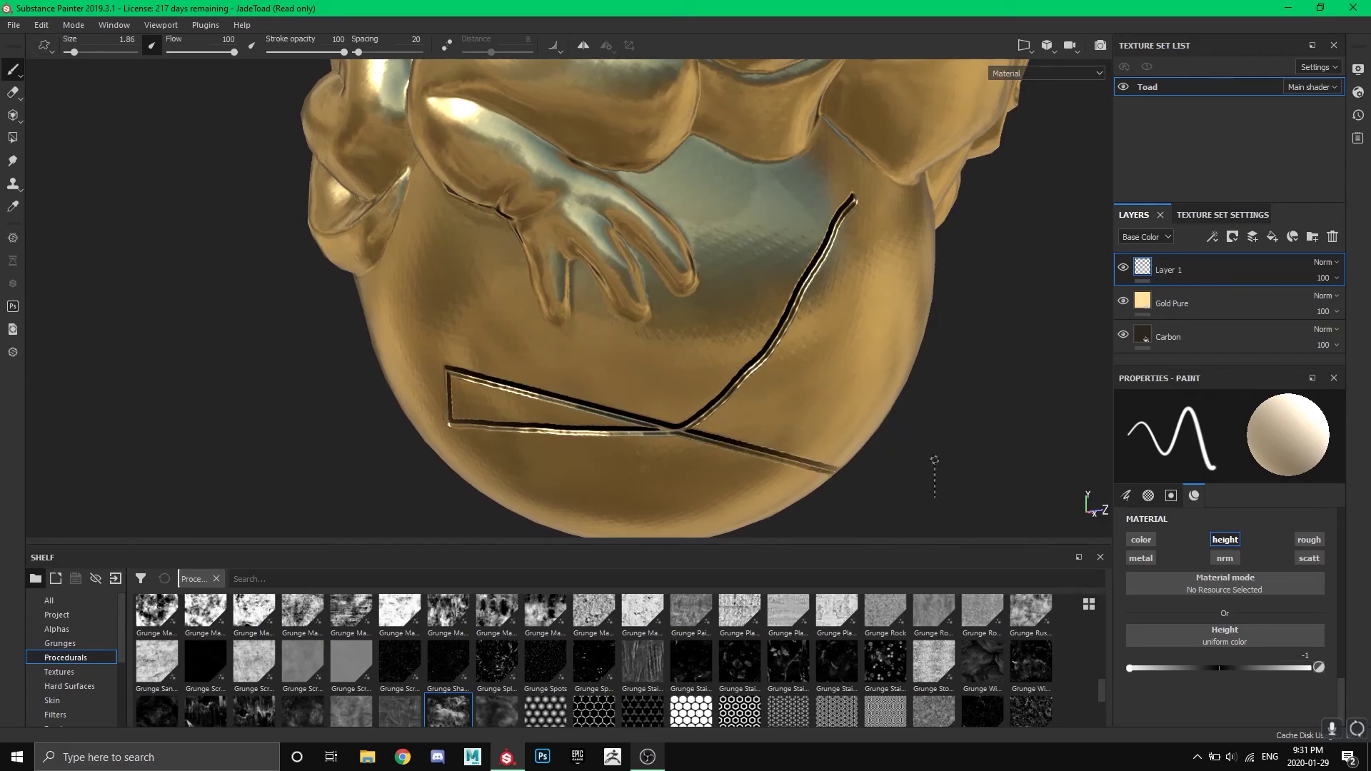
{"action": "left_click", "coordinate": [747, 188], "text": "shift"}
{"action": "left_click", "coordinate": [282, 482], "text": "shift"}
Step: Engrave straight grooves from the toad's back down to the lower sphere and across the sphere to the hind leg
{"action": "mouse_move", "coordinate": [282, 482]}
{"action": "left_mouse_down", "text": "alt"}
{"action": "mouse_move", "coordinate": [729, 431]}
{"action": "mouse_move", "coordinate": [843, 372]}
{"action": "mouse_move", "coordinate": [1093, 500]}
{"action": "mouse_move", "coordinate": [1013, 431]}
{"action": "mouse_move", "coordinate": [985, 499]}
{"action": "mouse_move", "coordinate": [938, 364]}
{"action": "left_mouse_up", "text": "alt"}
{"action": "middle_click_drag", "start_coordinate": [938, 364], "coordinate": [693, 415], "text": "alt"}
{"action": "scroll", "coordinate": [700, 414], "scroll_direction": "down", "scroll_amount": 5}
{"action": "left_click_drag", "start_coordinate": [700, 414], "coordinate": [953, 431], "text": "alt"}
{"action": "middle_click_drag", "start_coordinate": [775, 435], "coordinate": [832, 462], "text": "alt"}
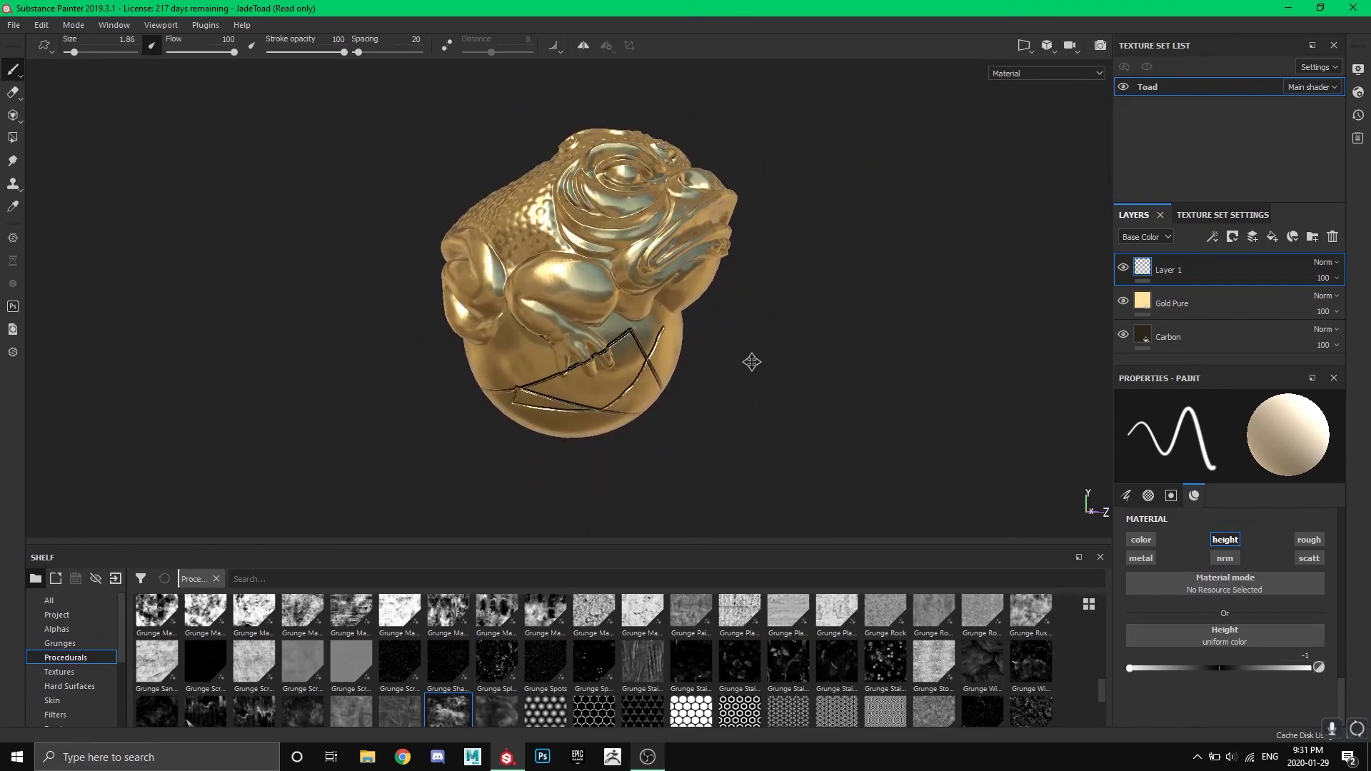
{"action": "middle_click_drag", "start_coordinate": [747, 361], "coordinate": [739, 390], "text": "alt"}
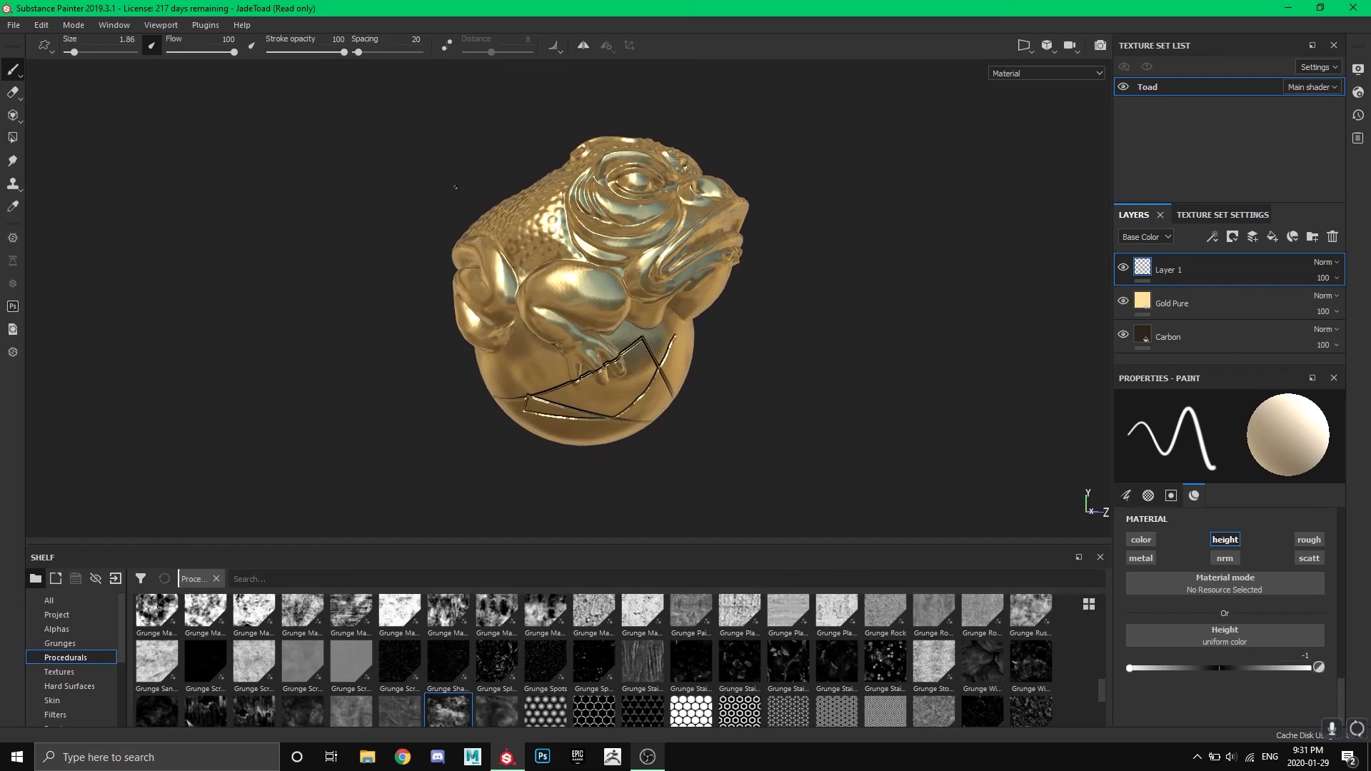
{"action": "left_click_drag", "start_coordinate": [505, 229], "coordinate": [620, 420]}
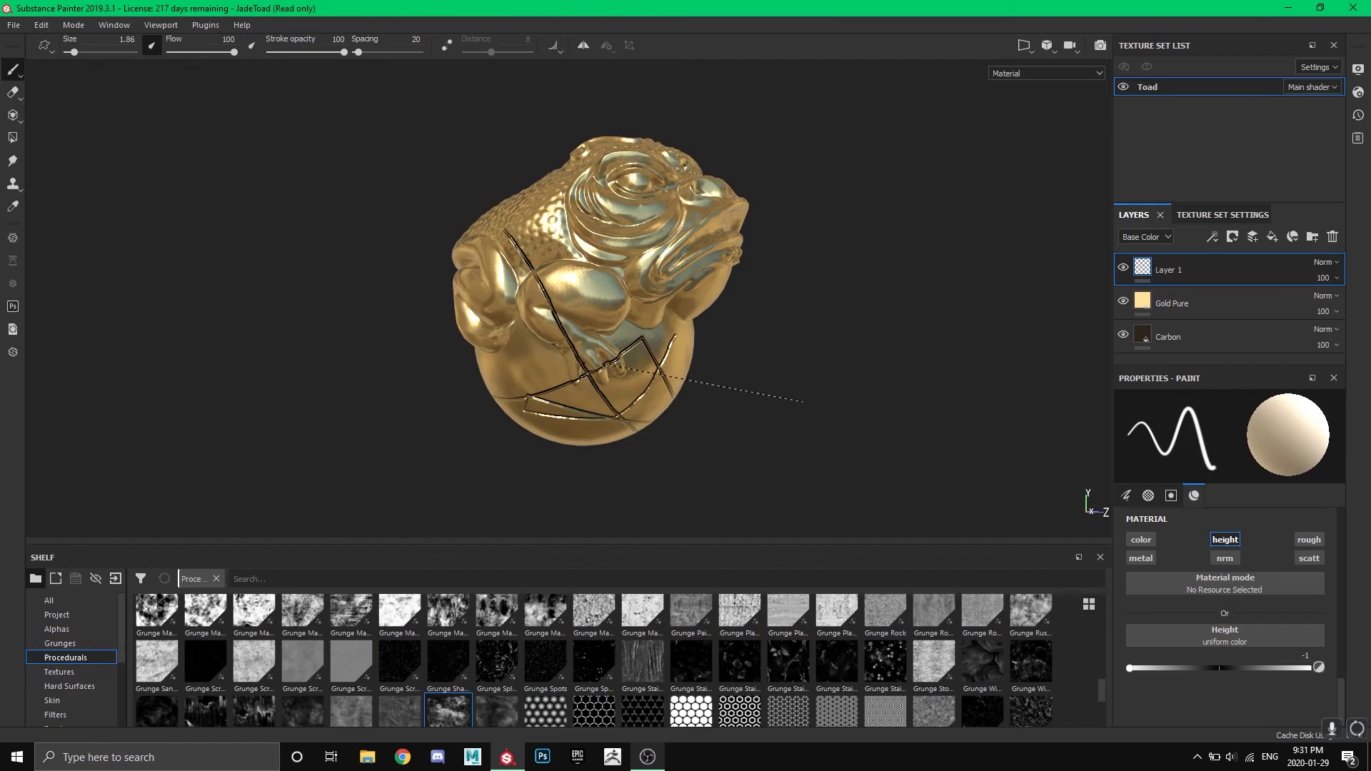
{"action": "left_click", "coordinate": [362, 305], "text": "shift"}
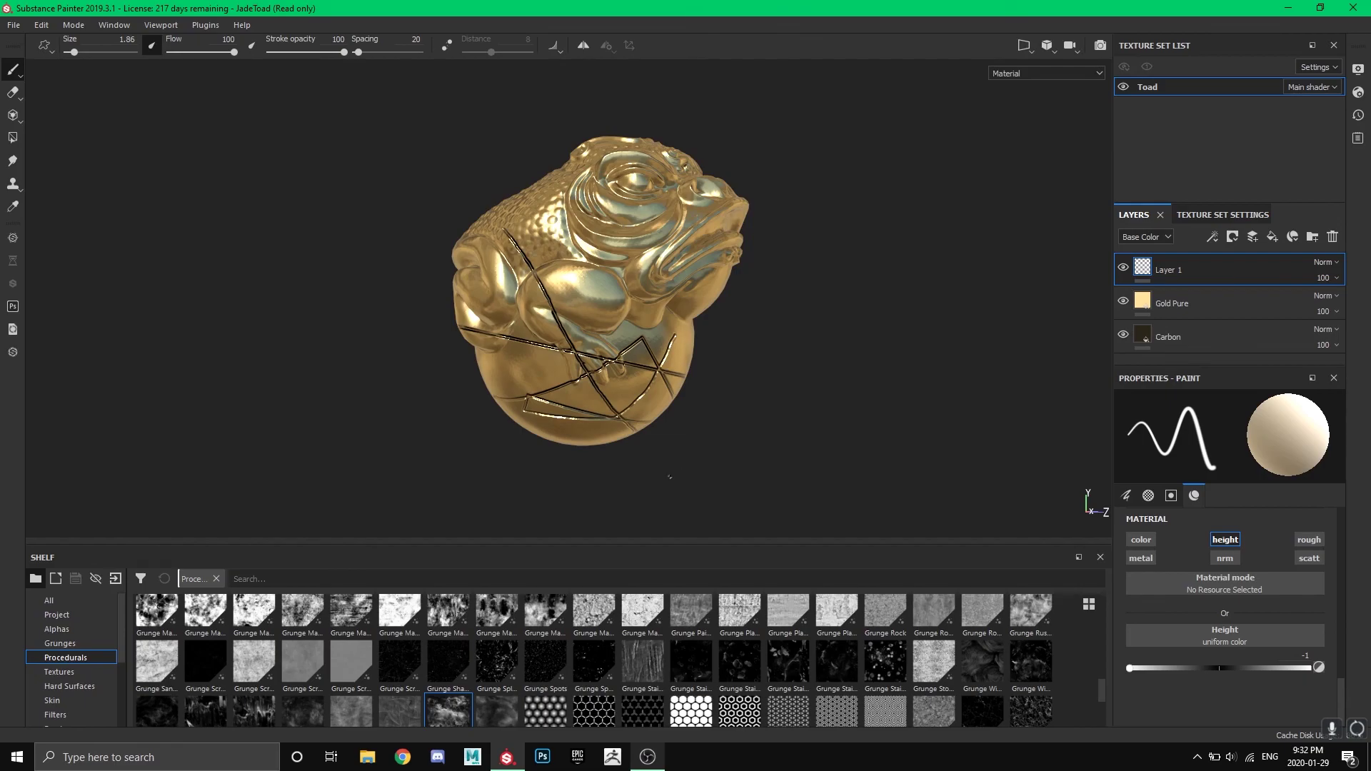
{"action": "left_click", "coordinate": [648, 756]}
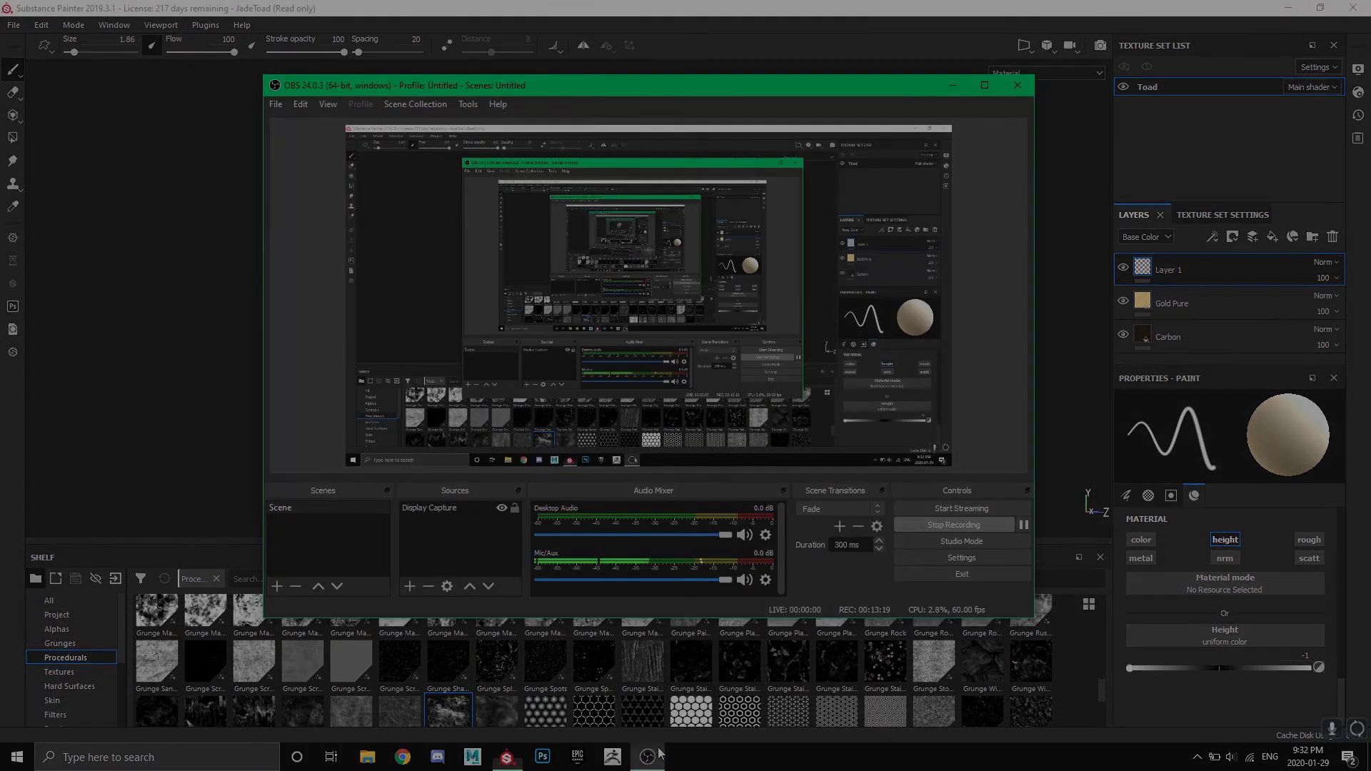